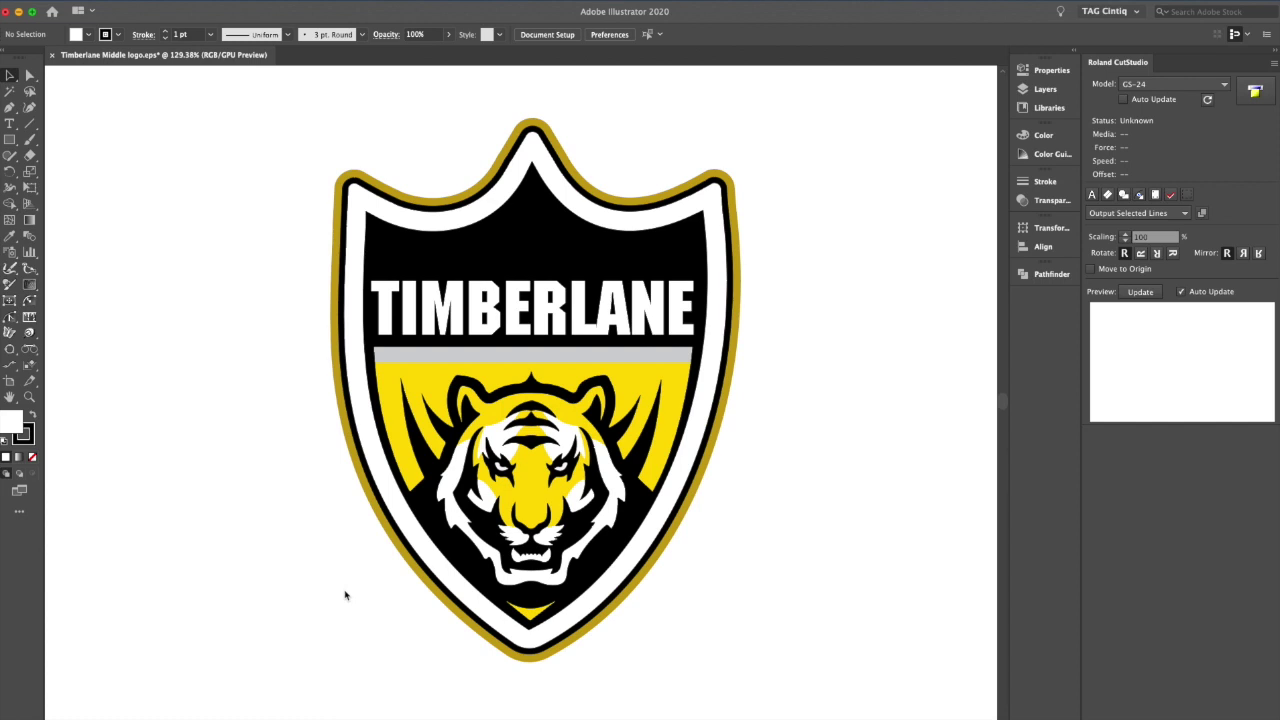
Marquee-select all of the logo's artwork to reveal its separate paths
{"action": "scroll", "coordinate": [514, 334], "scroll_direction": "down", "scroll_amount": 1}
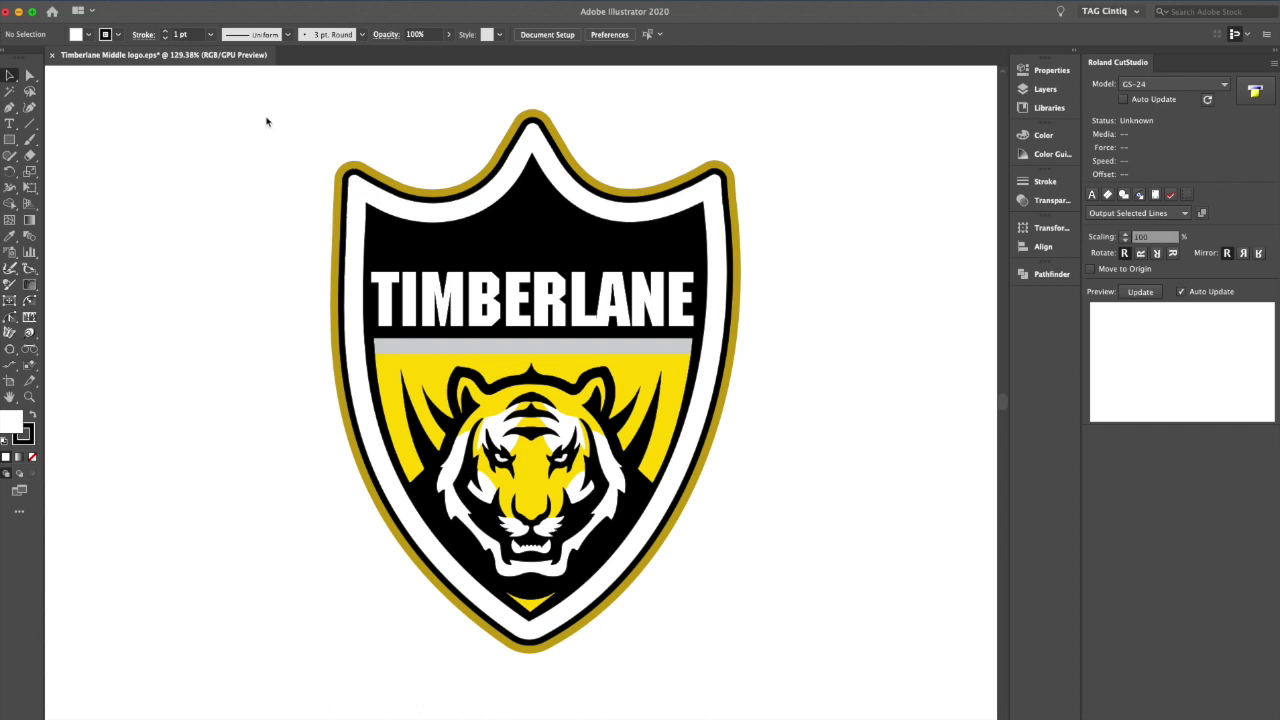
{"action": "left_click", "coordinate": [278, 140]}
{"action": "left_click_drag", "start_coordinate": [833, 667], "coordinate": [260, 101]}
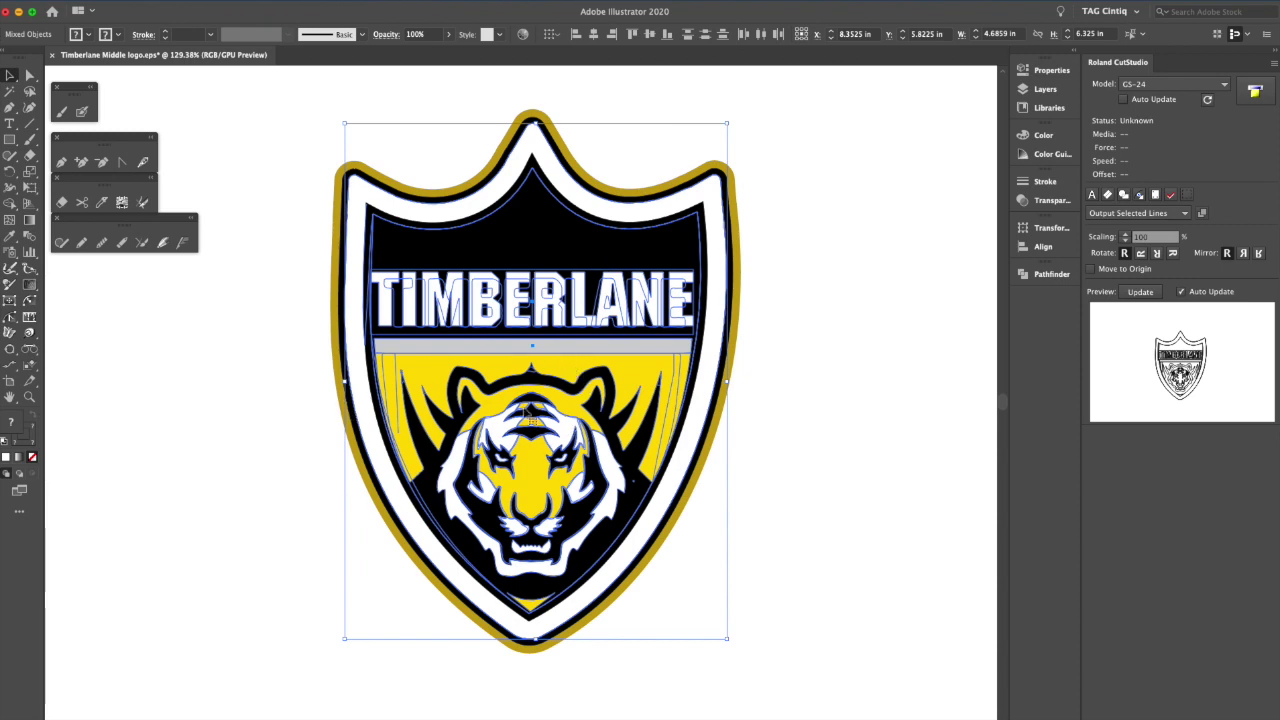
Zoom in on the TIMBERLANE text, then marquee-select every object in the logo again
{"action": "left_click", "coordinate": [60, 405]}
{"action": "left_click", "coordinate": [29, 397]}
{"action": "left_click_drag", "start_coordinate": [436, 280], "coordinate": [615, 408]}
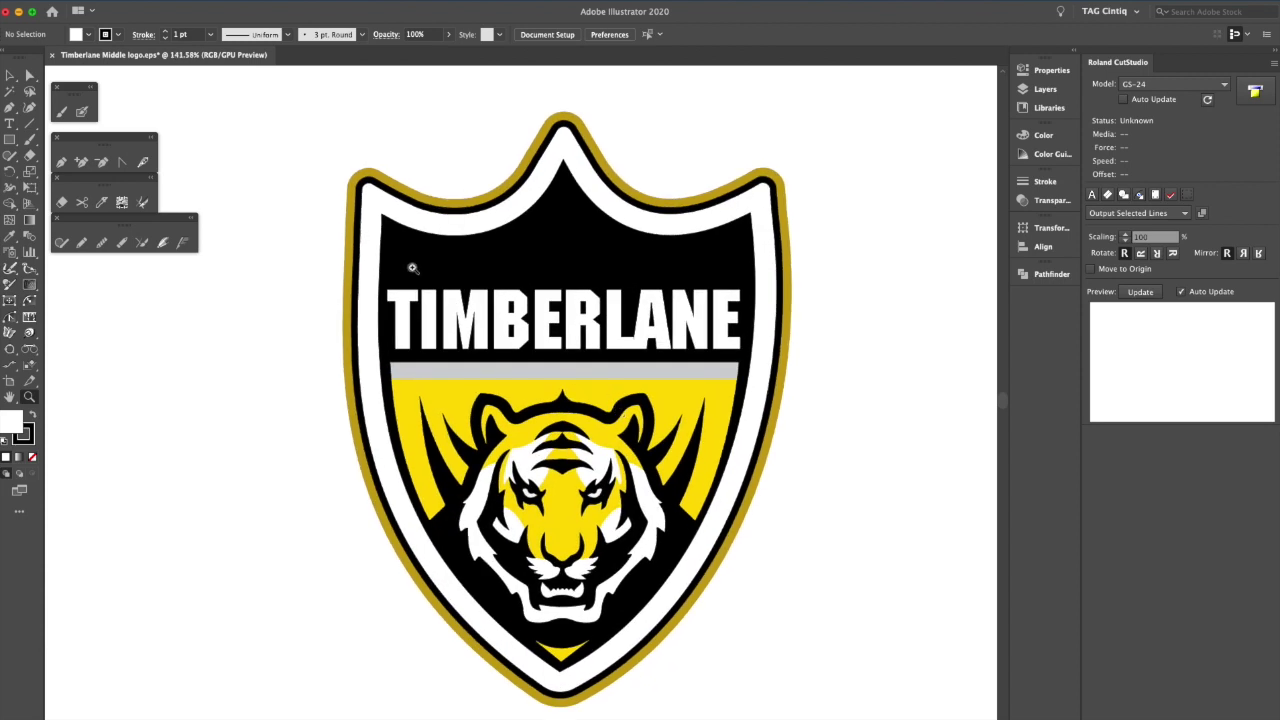
{"action": "key", "text": "v"}
{"action": "left_click_drag", "start_coordinate": [273, 114], "coordinate": [877, 677]}
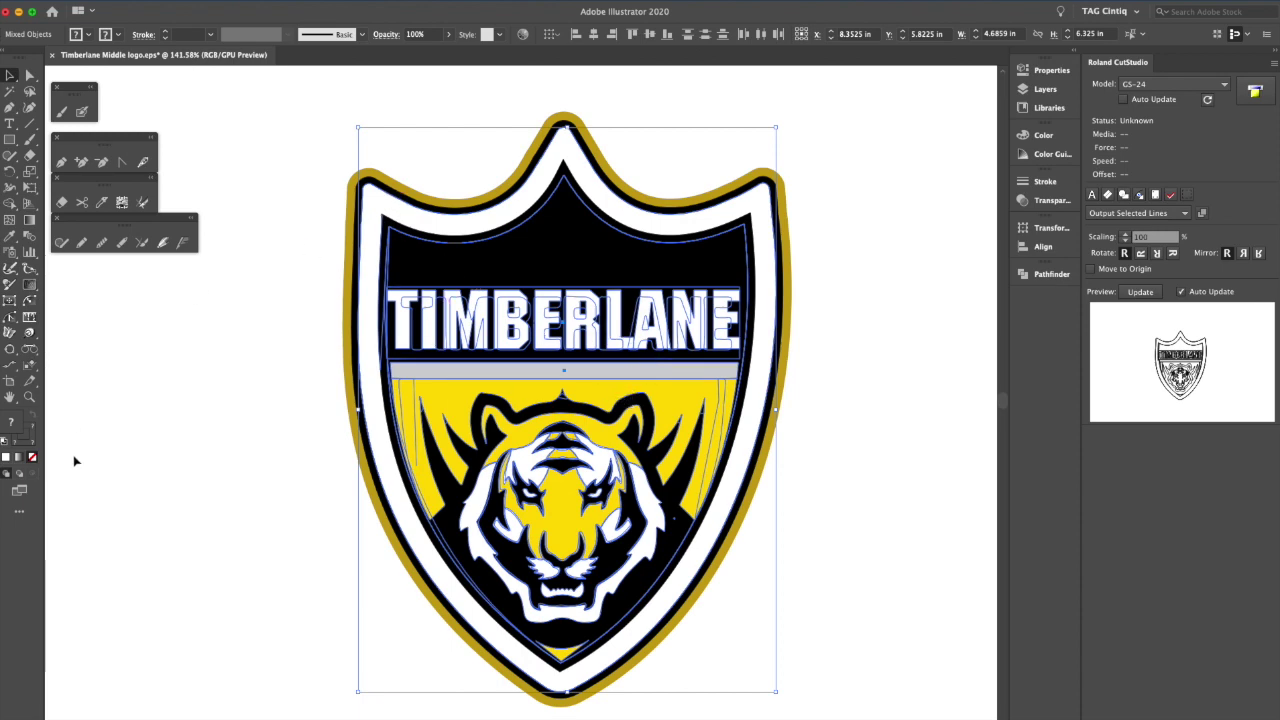
Zoom into the shield's upper-left corner and select the outer shield group
{"action": "left_click", "coordinate": [28, 398]}
{"action": "left_click_drag", "start_coordinate": [354, 166], "coordinate": [560, 371]}
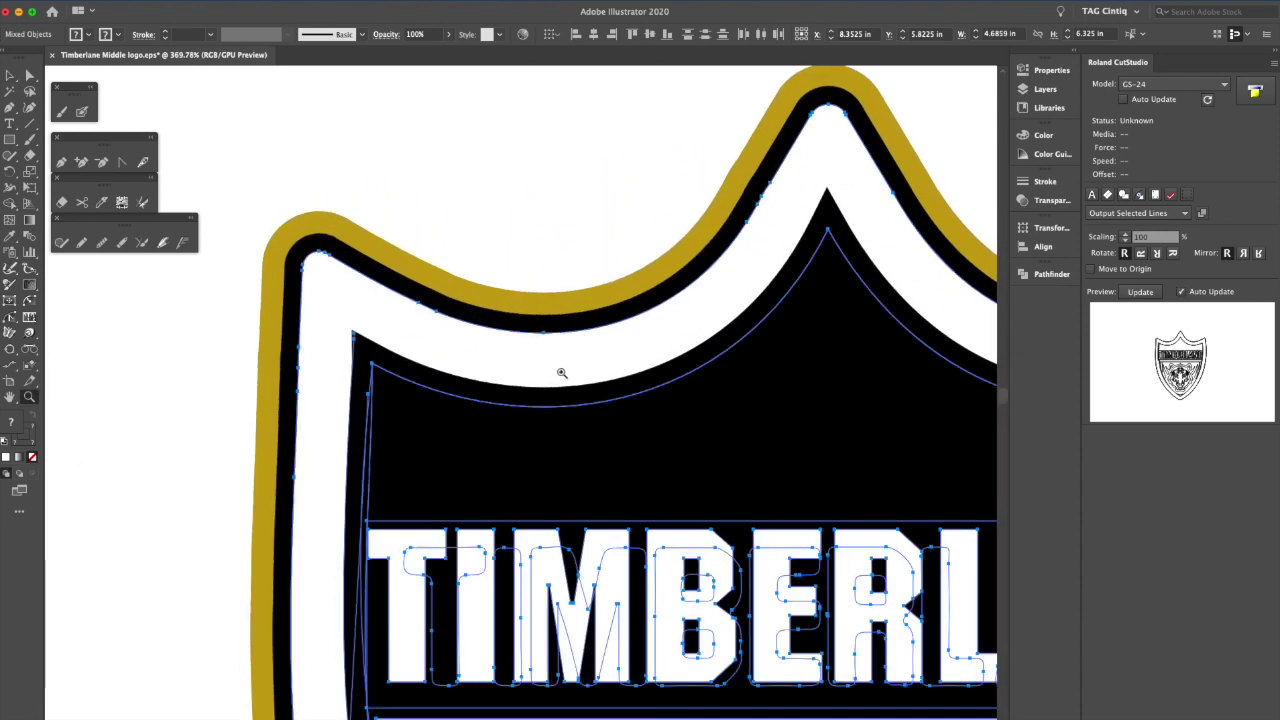
{"action": "left_click", "coordinate": [10, 76]}
{"action": "left_click", "coordinate": [457, 169]}
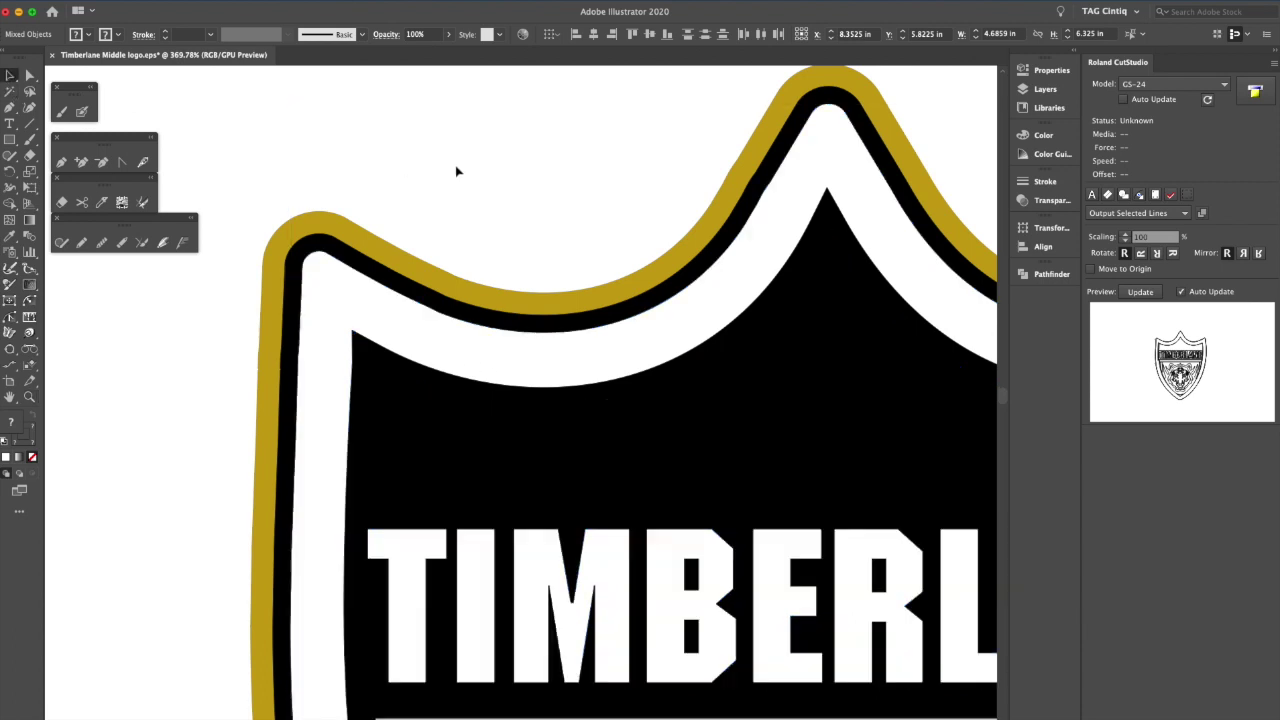
{"action": "left_click", "coordinate": [406, 298]}
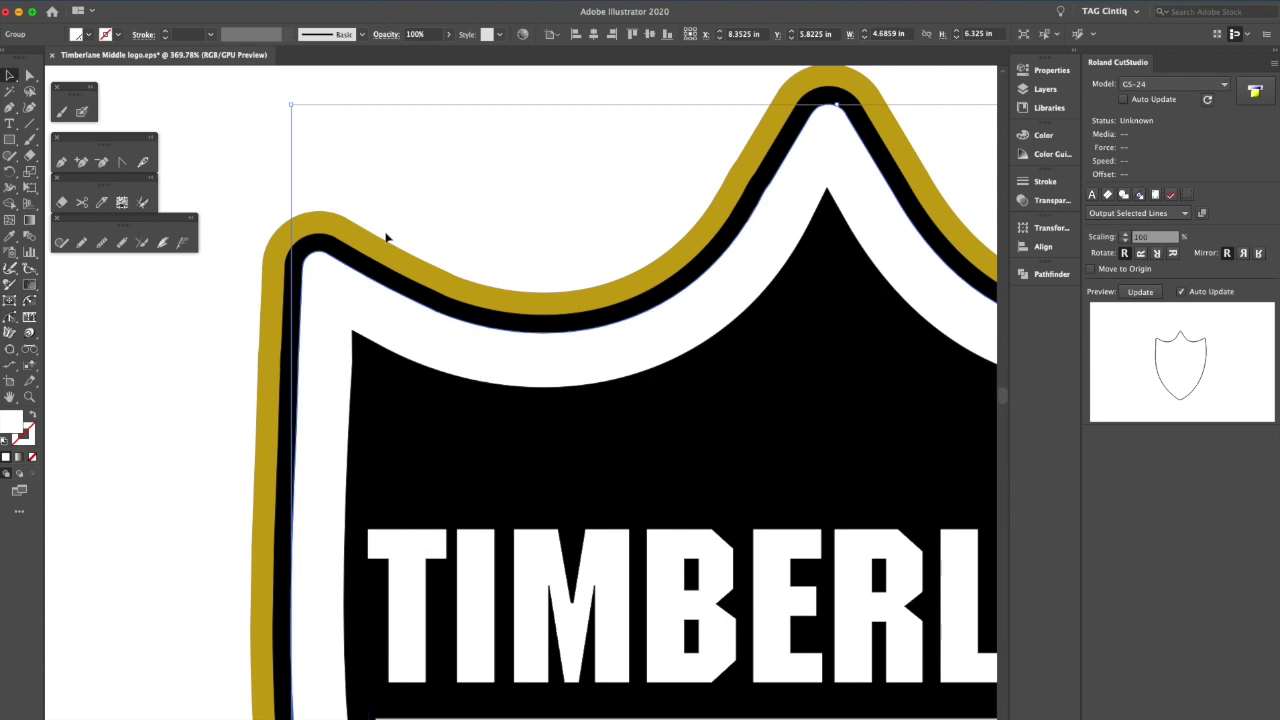
Show the artwork in Outline view, then compare it against the colour preview
{"action": "left_click", "coordinate": [308, 1]}
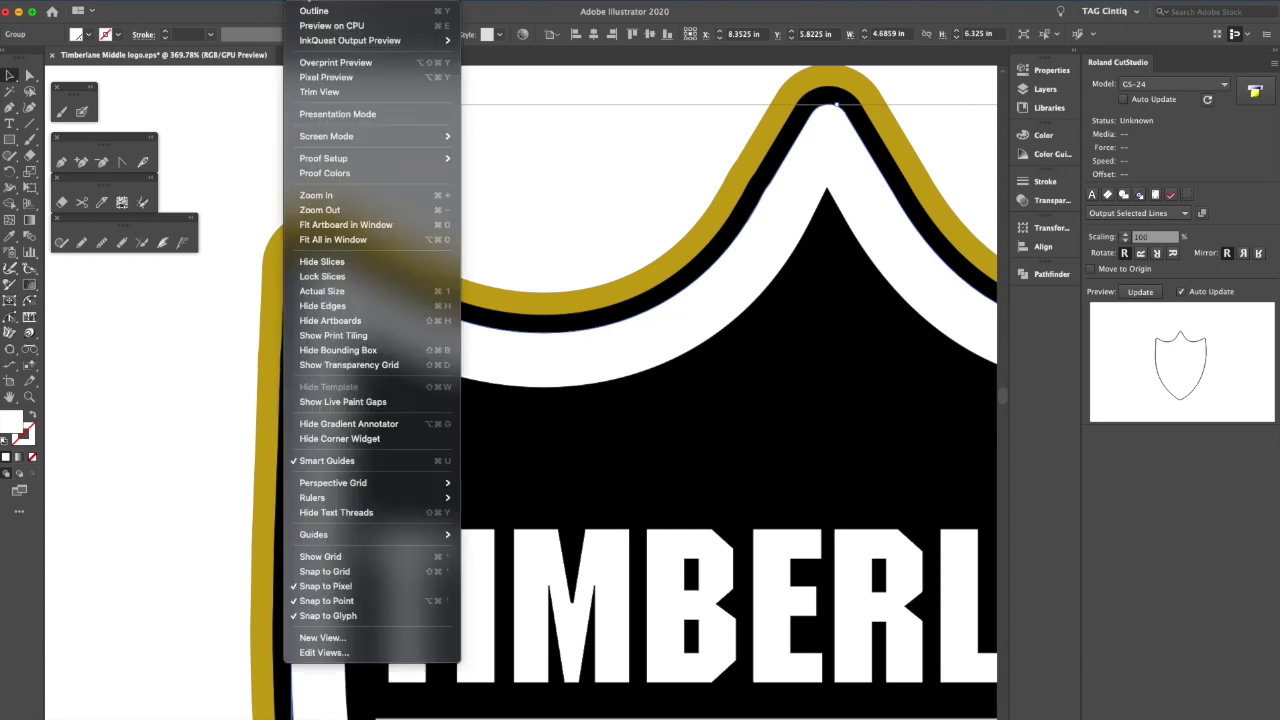
{"action": "left_click", "coordinate": [314, 11]}
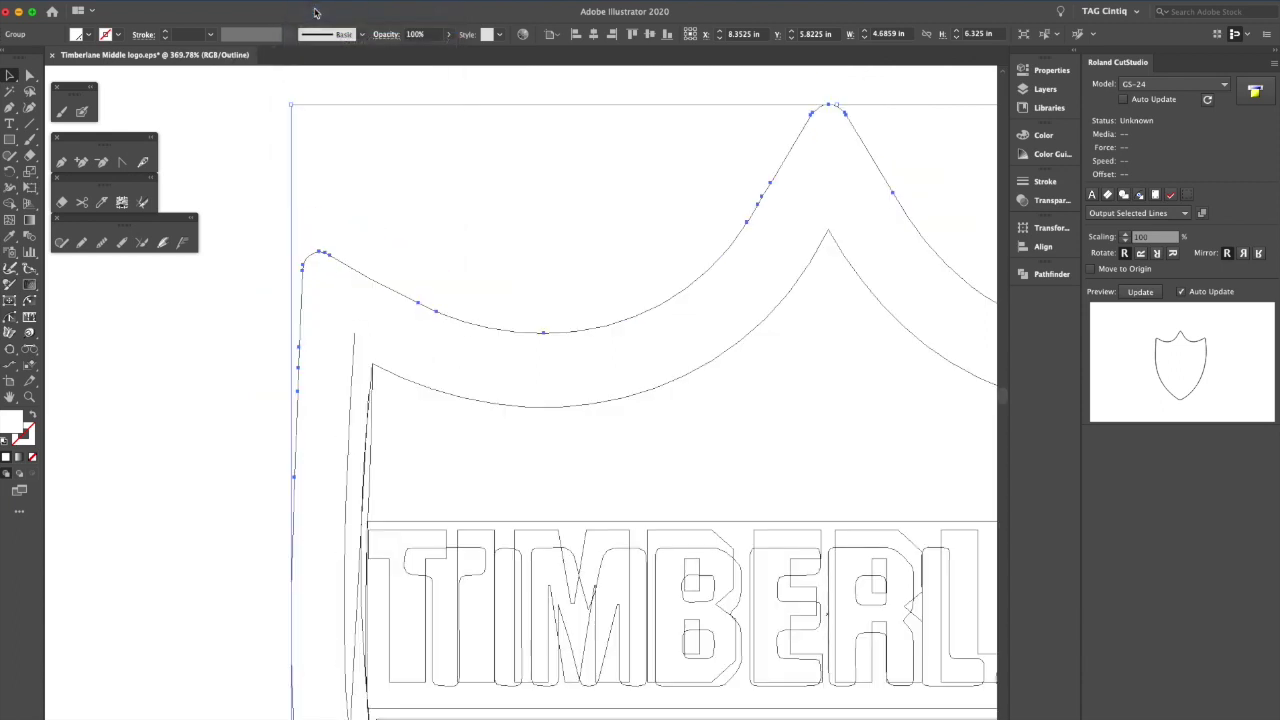
{"action": "left_click", "coordinate": [510, 205]}
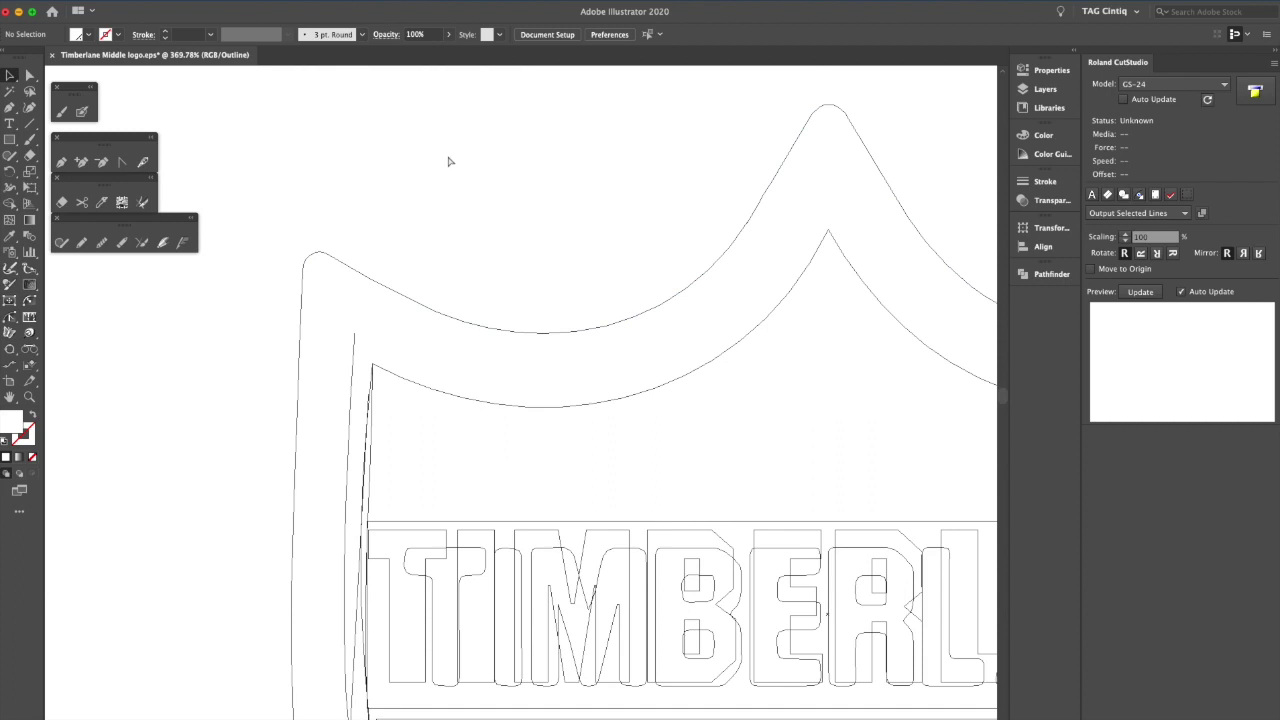
{"action": "key", "text": "super+y"}
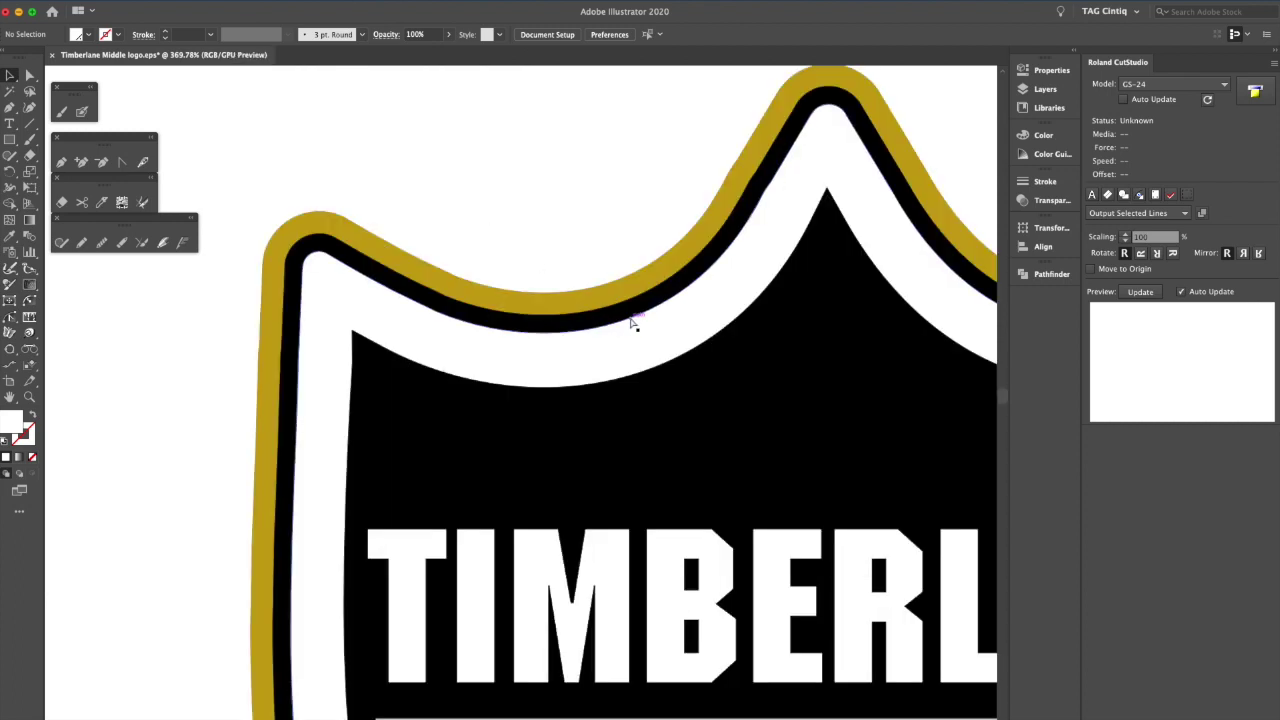
{"action": "key", "text": "super+y"}
{"action": "key", "text": "super+y"}
{"action": "key", "text": "super+y"}
{"action": "key", "text": "super+y"}
{"action": "key", "text": "super+y"}
Flick between Outline and Preview with Cmd+Y, ending in full colour at 100% zoom
{"action": "scroll", "coordinate": [630, 330], "scroll_direction": "down", "scroll_amount": 5}
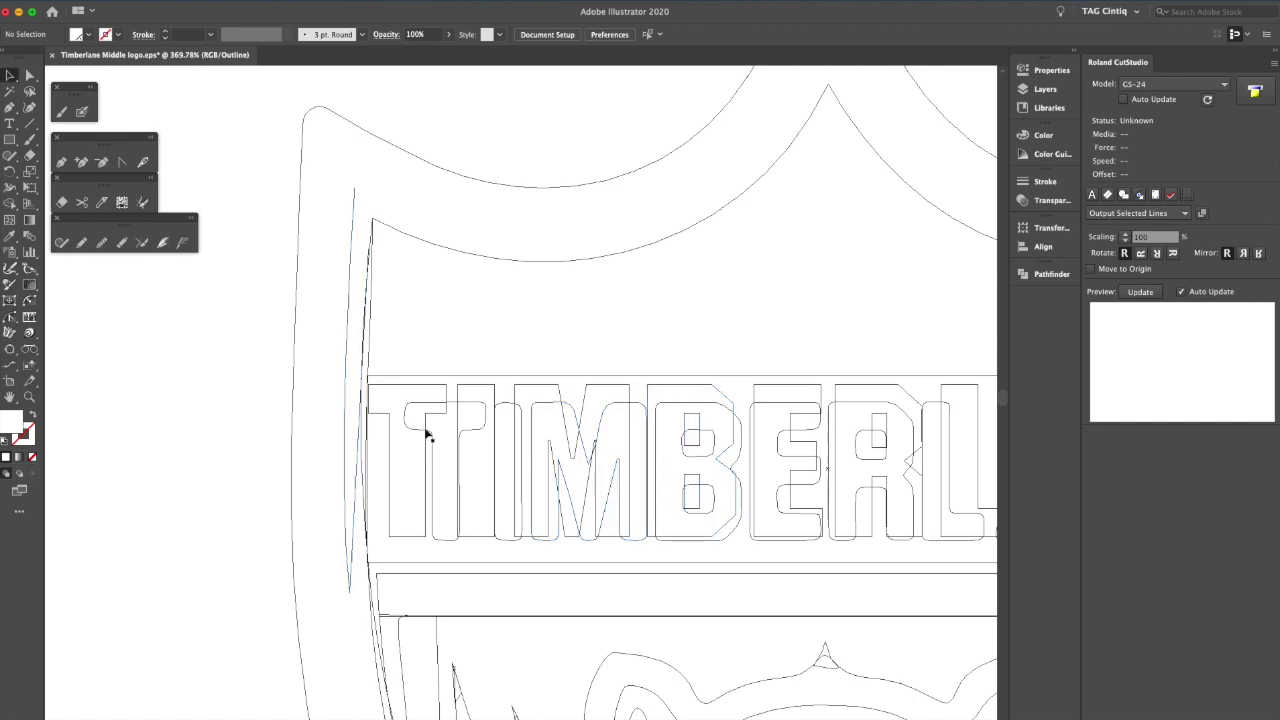
{"action": "key", "text": "super+y"}
{"action": "key", "text": "super+y"}
{"action": "key", "text": "super+y"}
{"action": "scroll", "coordinate": [694, 477], "scroll_direction": "down", "scroll_amount": 5}
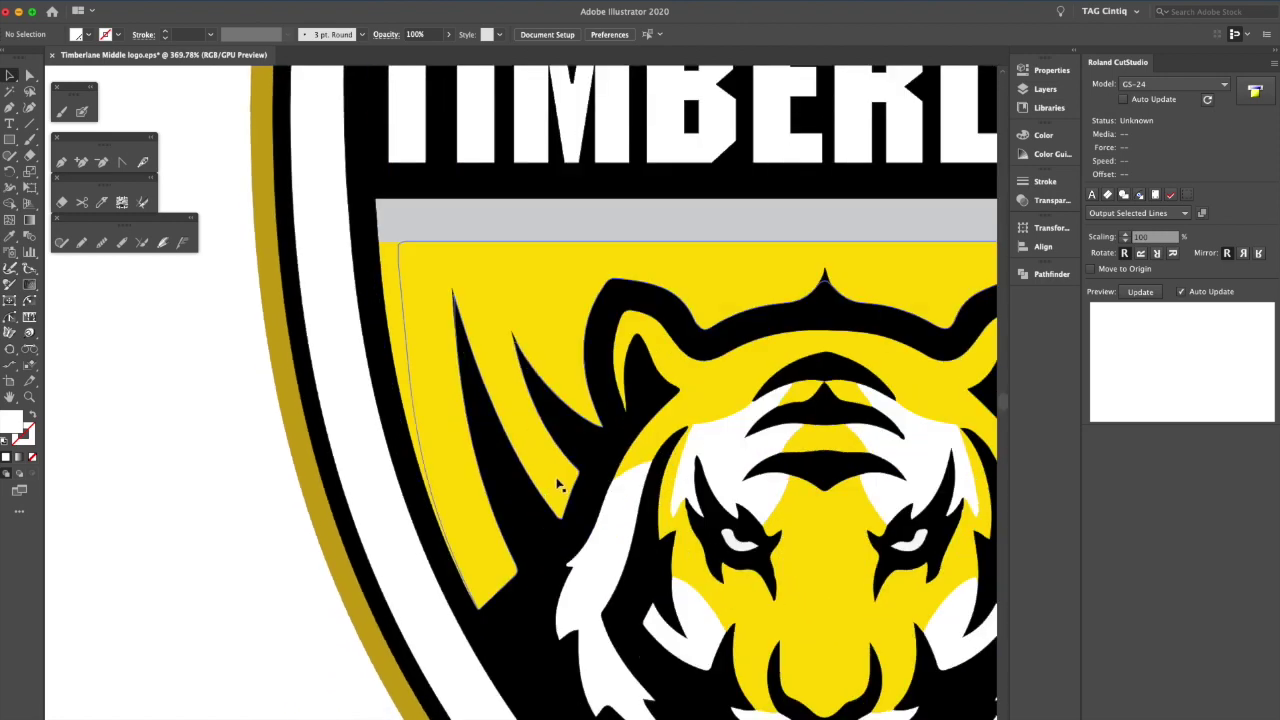
{"action": "key", "text": "super+y"}
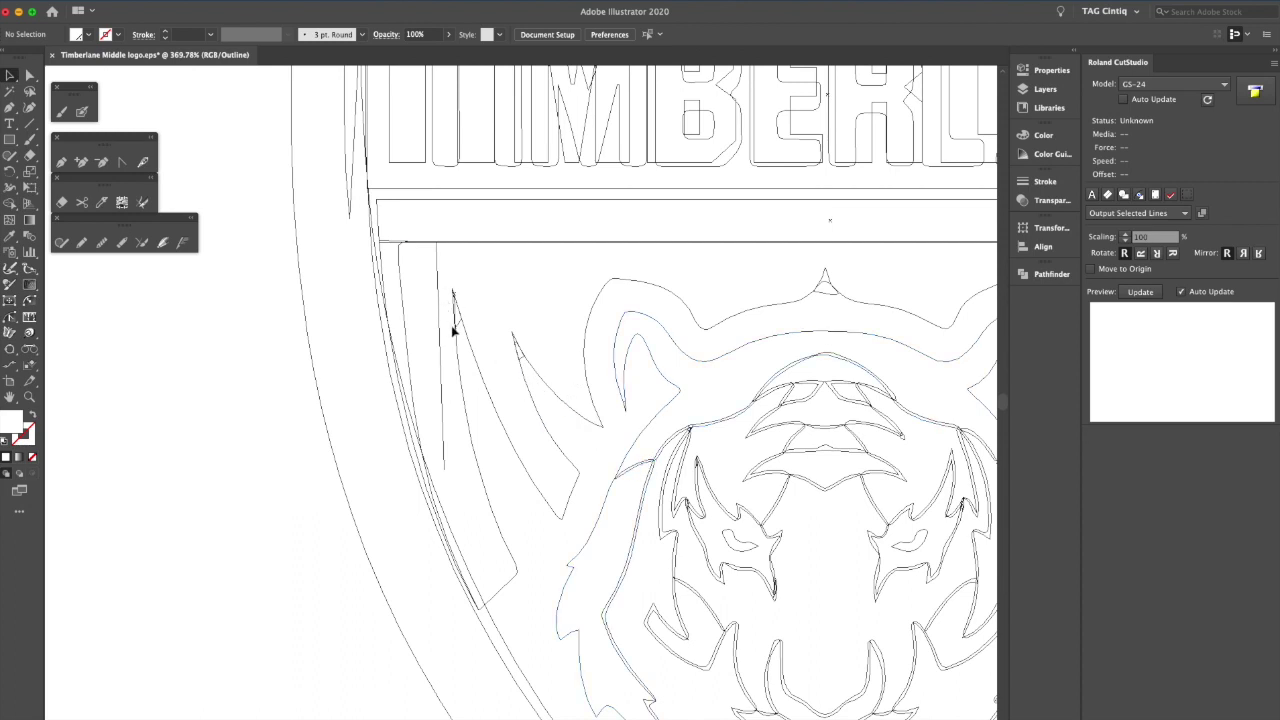
{"action": "key", "text": "super+y"}
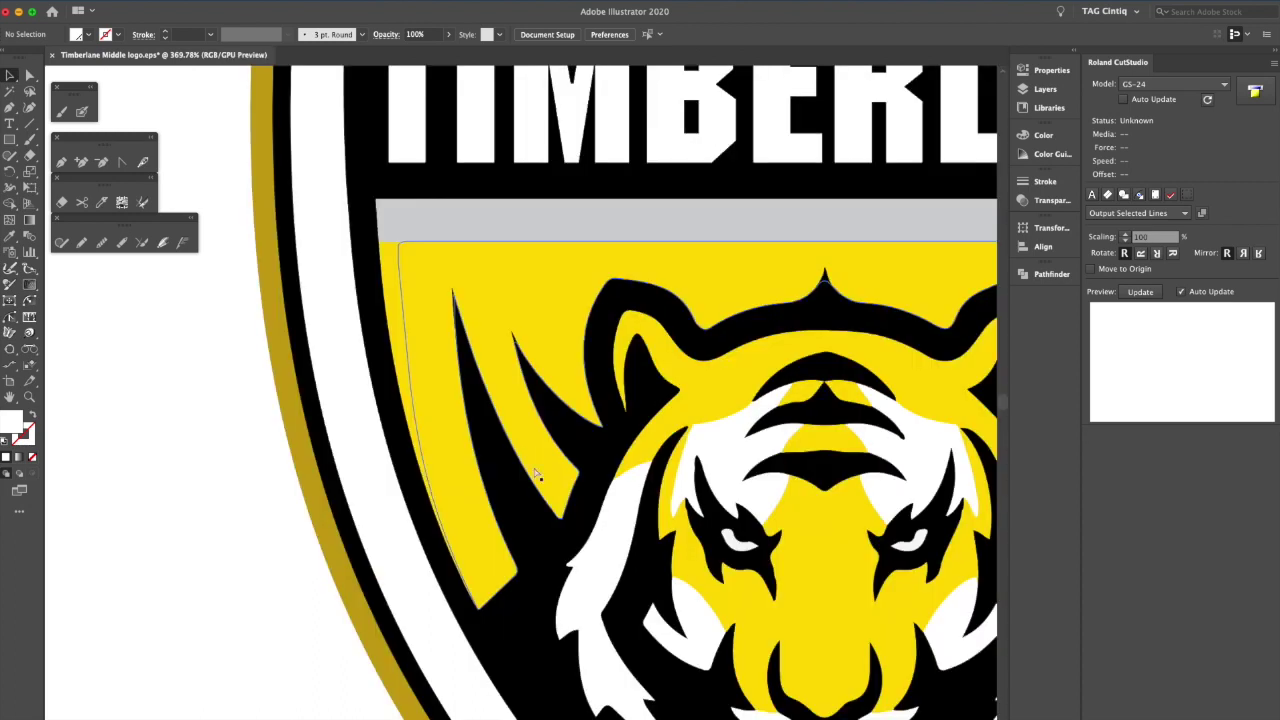
{"action": "key", "text": "super+y"}
{"action": "key", "text": "super+y"}
{"action": "key", "text": "super+y"}
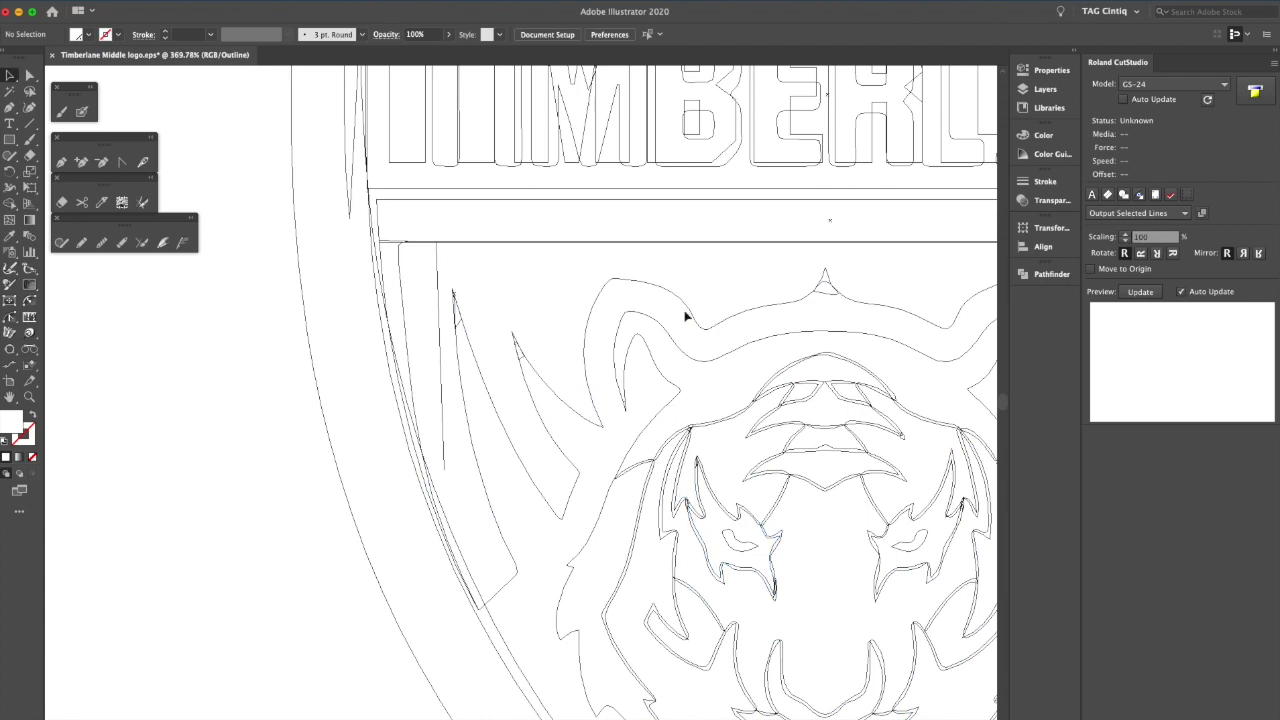
{"action": "key", "text": "super+y"}
{"action": "key", "text": "z"}
{"action": "key", "text": "super+1"}
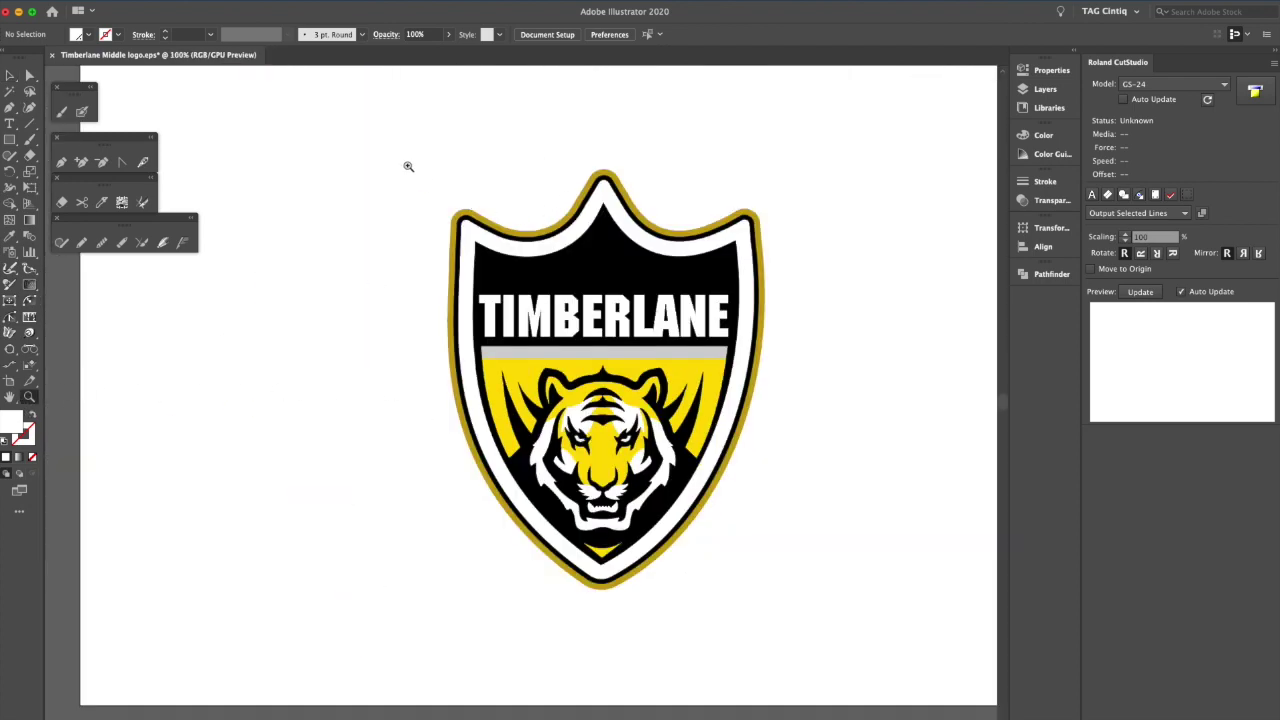
Enlarge the logo in the view, marquee-select all its artwork, then deselect
{"action": "left_click_drag", "start_coordinate": [408, 166], "coordinate": [466, 266]}
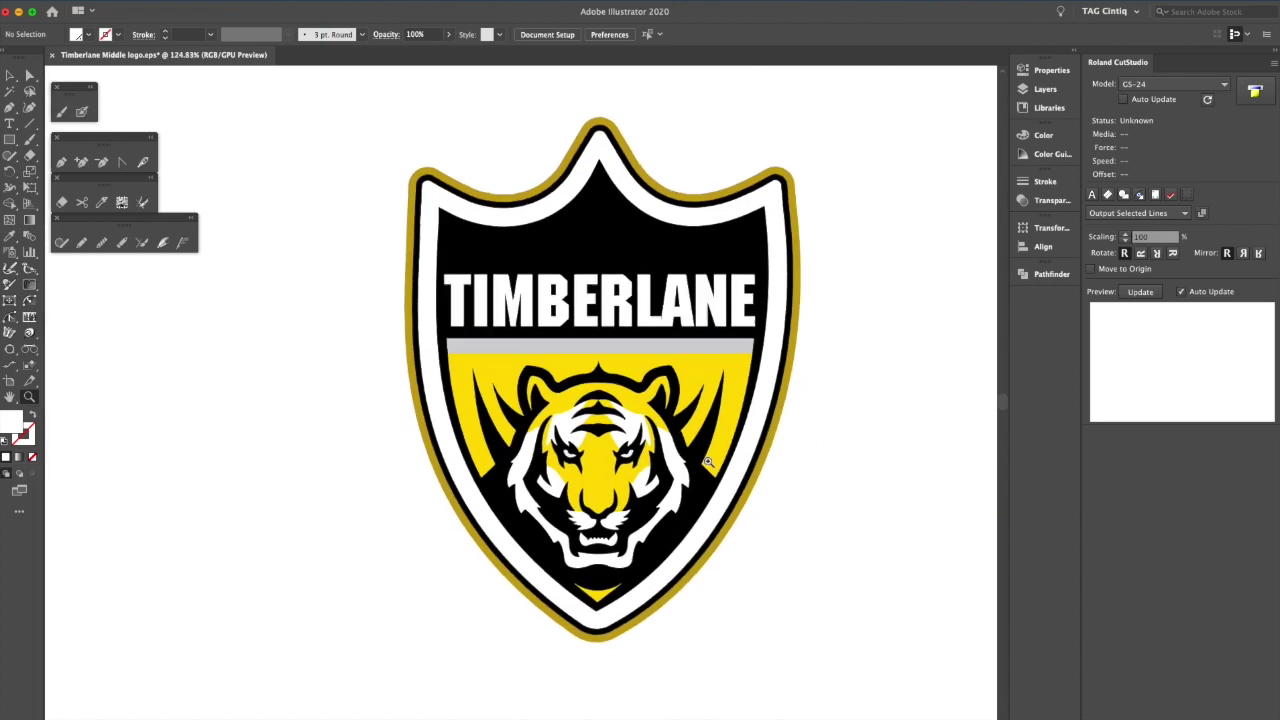
{"action": "left_click_drag", "start_coordinate": [707, 461], "coordinate": [637, 453]}
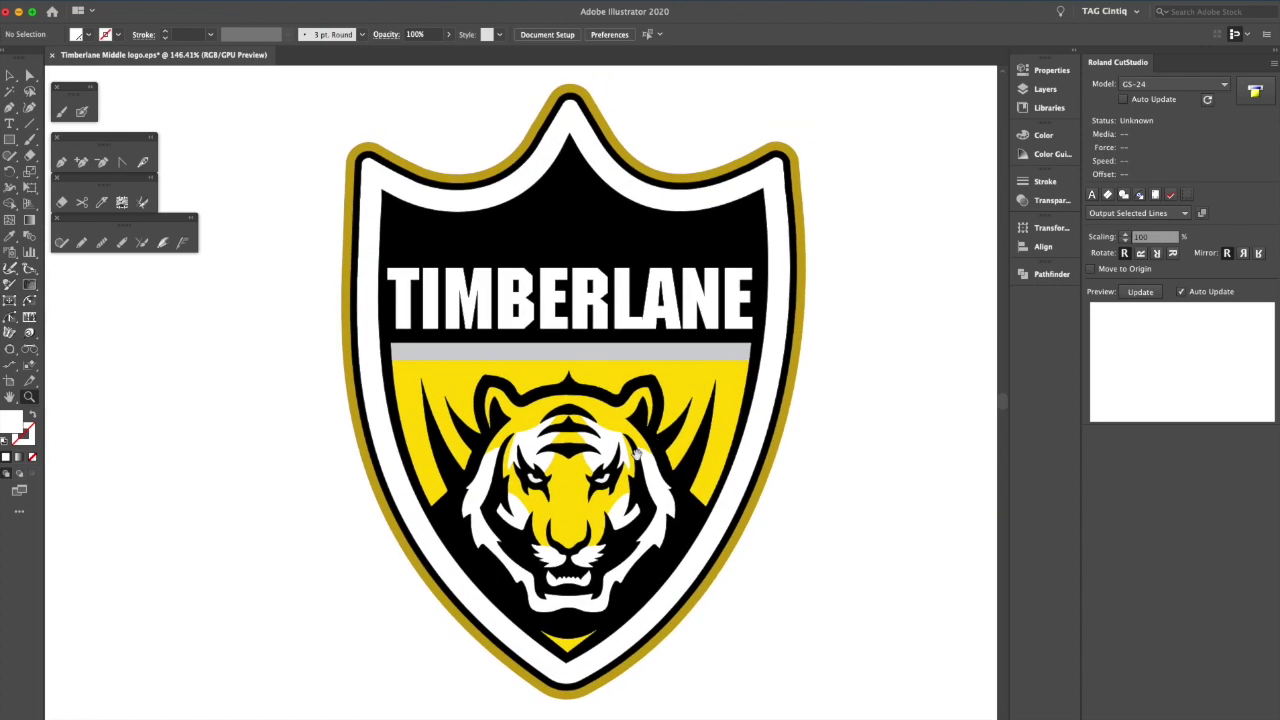
{"action": "left_click", "coordinate": [10, 76]}
{"action": "left_click_drag", "start_coordinate": [349, 114], "coordinate": [893, 554]}
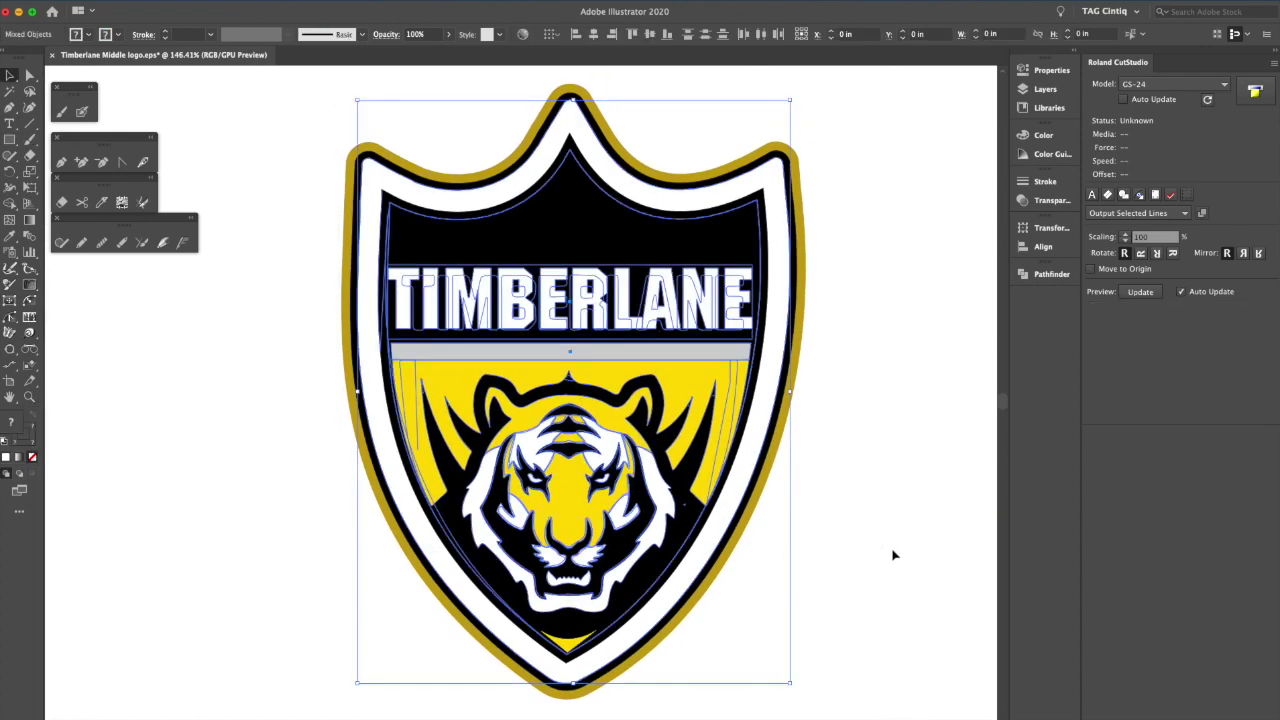
{"action": "scroll", "coordinate": [833, 561], "scroll_direction": "up", "scroll_amount": 1}
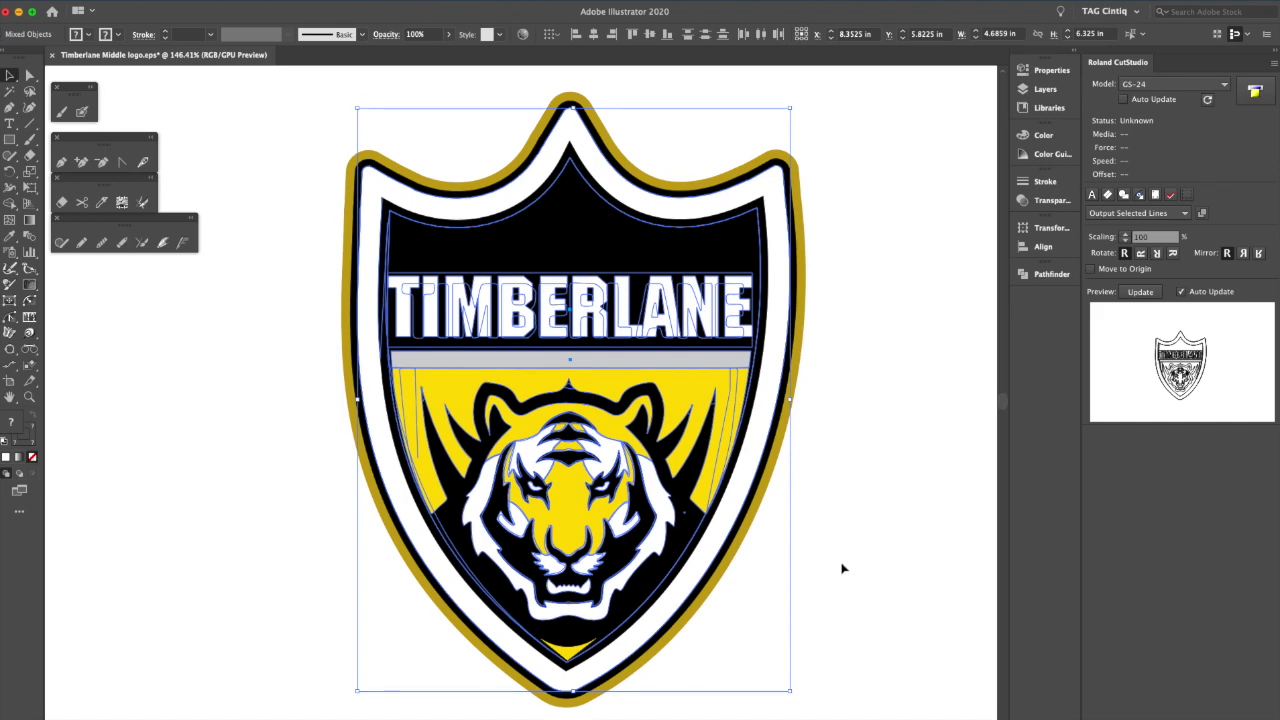
{"action": "left_click", "coordinate": [824, 597]}
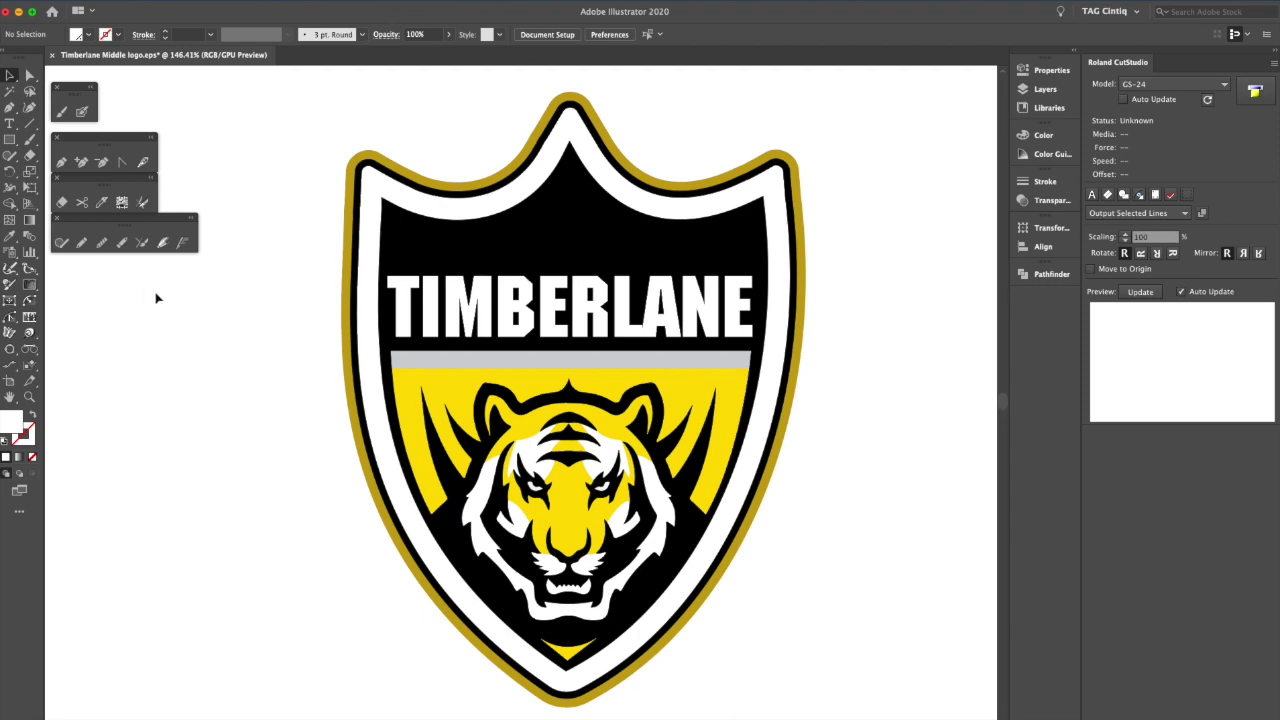
Zoom into the shield's top-left corner and select its outer outline path with the Stroke panel showing
{"action": "left_click", "coordinate": [29, 397]}
{"action": "left_click_drag", "start_coordinate": [290, 140], "coordinate": [481, 218]}
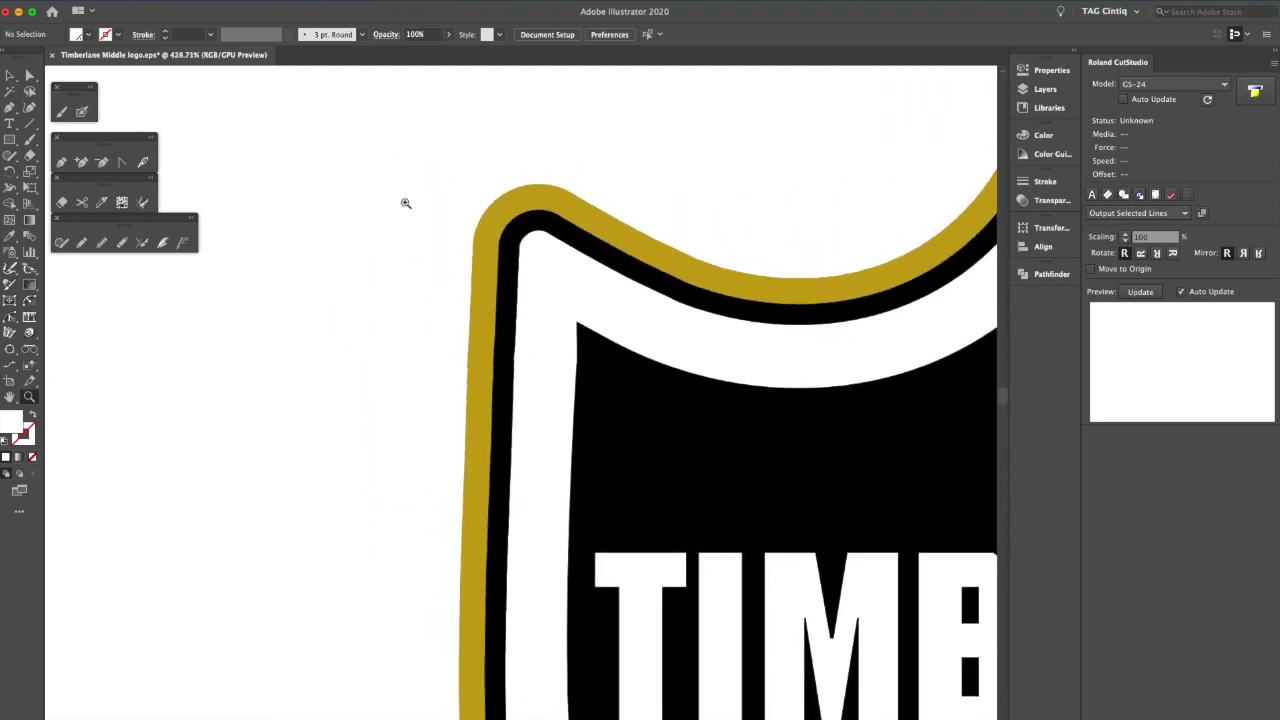
{"action": "key", "text": "v"}
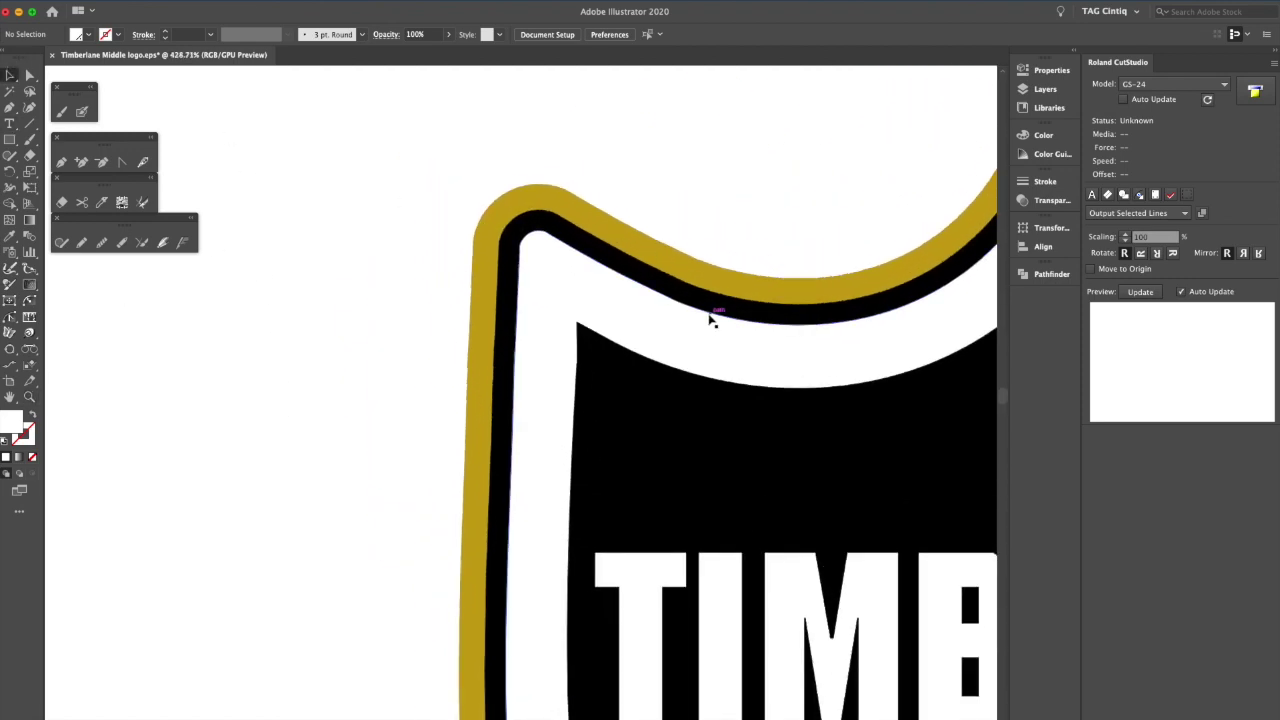
{"action": "left_click", "coordinate": [712, 316]}
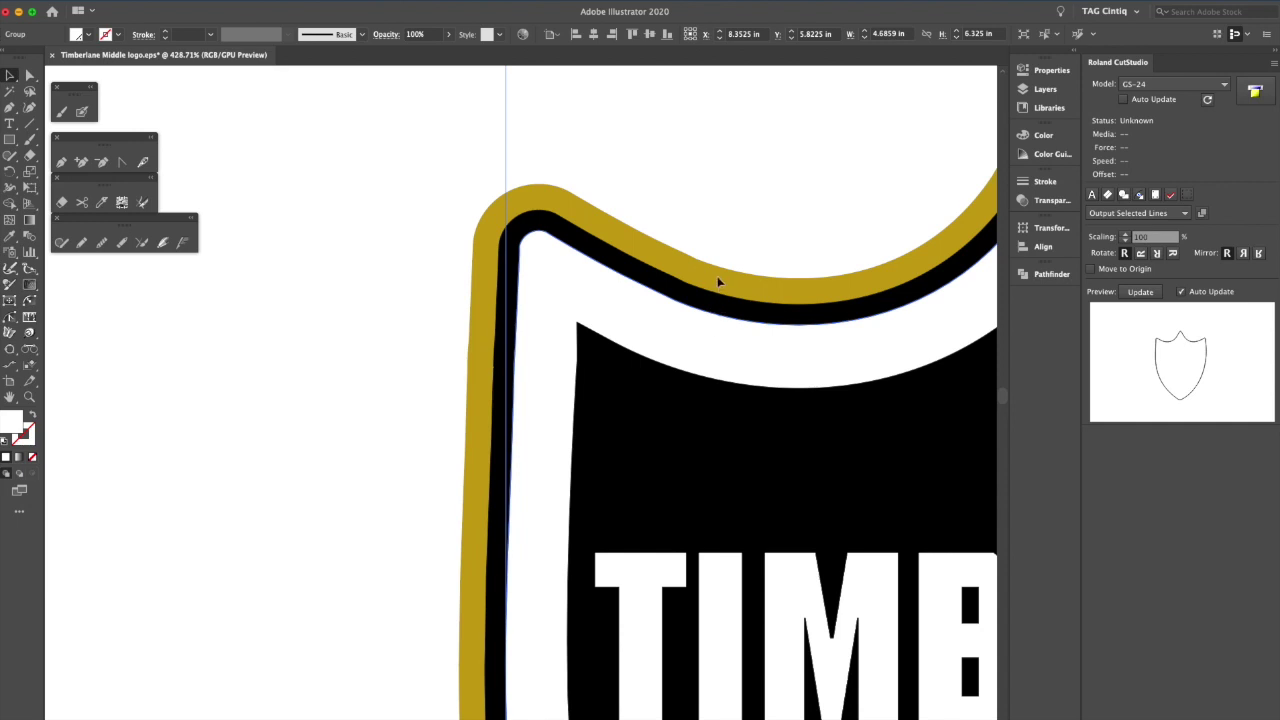
{"action": "left_click", "coordinate": [1046, 181]}
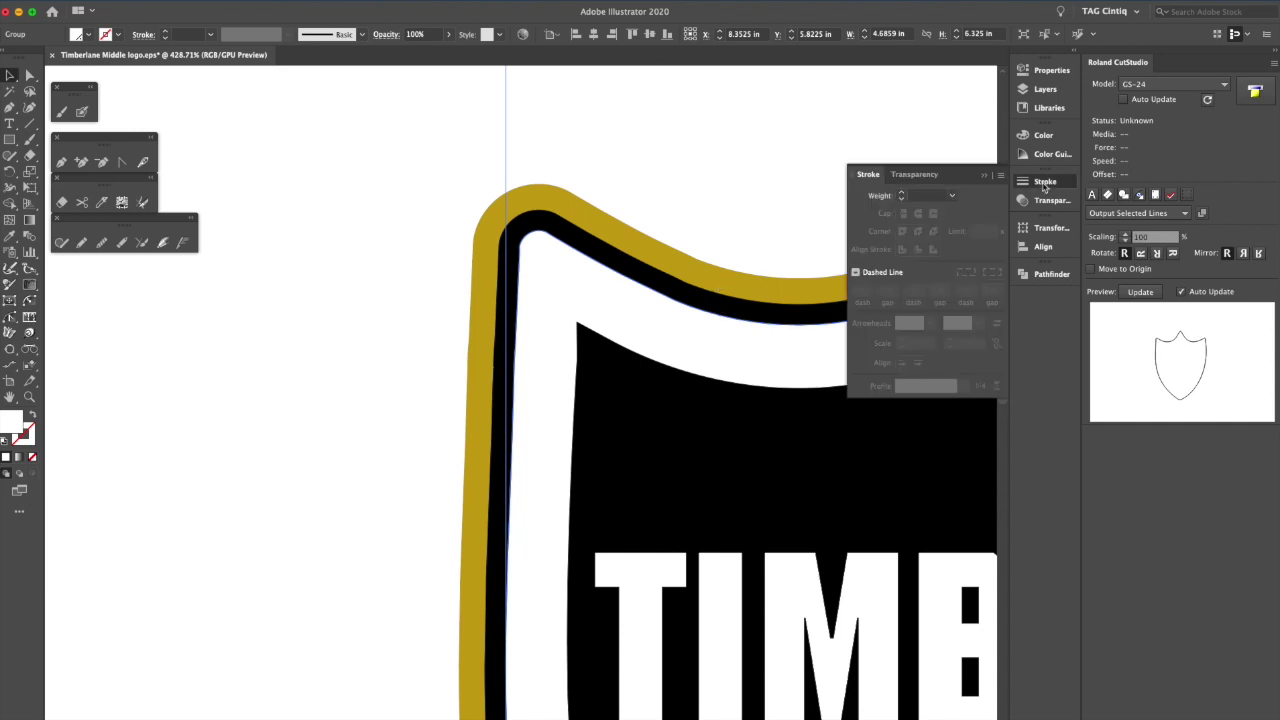
{"action": "left_click", "coordinate": [796, 284]}
{"action": "left_click", "coordinate": [785, 323]}
{"action": "left_click", "coordinate": [903, 194]}
Raise the outline's stroke weight step by step, then lower it until the path has no stroke
{"action": "left_click", "coordinate": [904, 196]}
{"action": "left_click", "coordinate": [904, 196]}
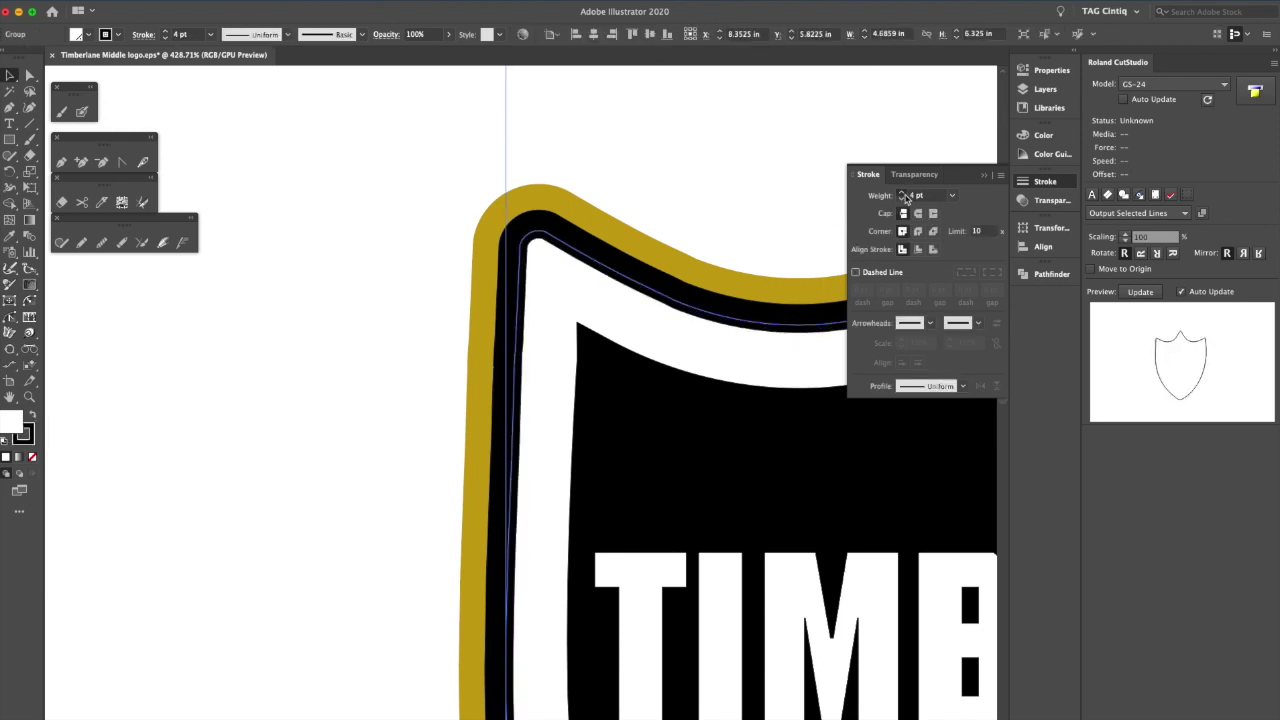
{"action": "left_click", "coordinate": [904, 196]}
{"action": "left_click", "coordinate": [904, 196]}
{"action": "left_click", "coordinate": [902, 199]}
{"action": "left_click", "coordinate": [902, 199]}
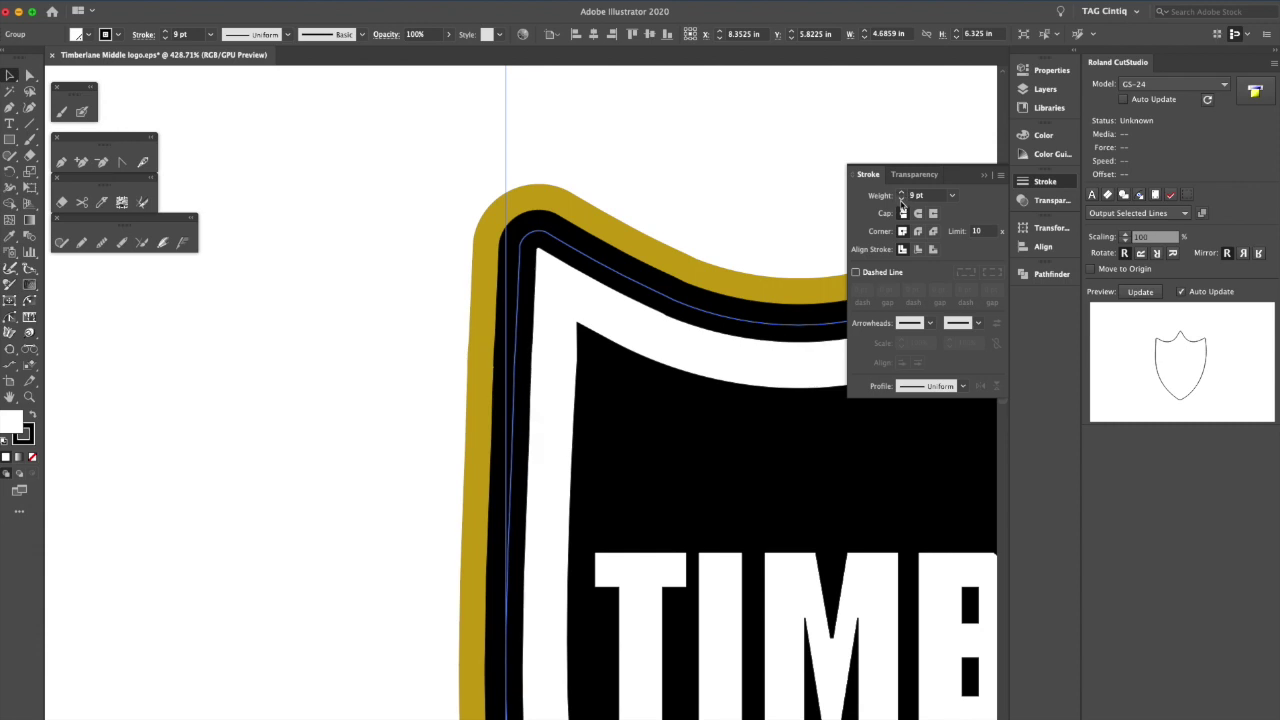
{"action": "left_click", "coordinate": [902, 199]}
{"action": "left_click", "coordinate": [902, 199]}
{"action": "left_click", "coordinate": [902, 200]}
{"action": "left_click", "coordinate": [902, 200]}
{"action": "left_click", "coordinate": [902, 200]}
{"action": "left_click", "coordinate": [902, 200]}
{"action": "left_click", "coordinate": [902, 200]}
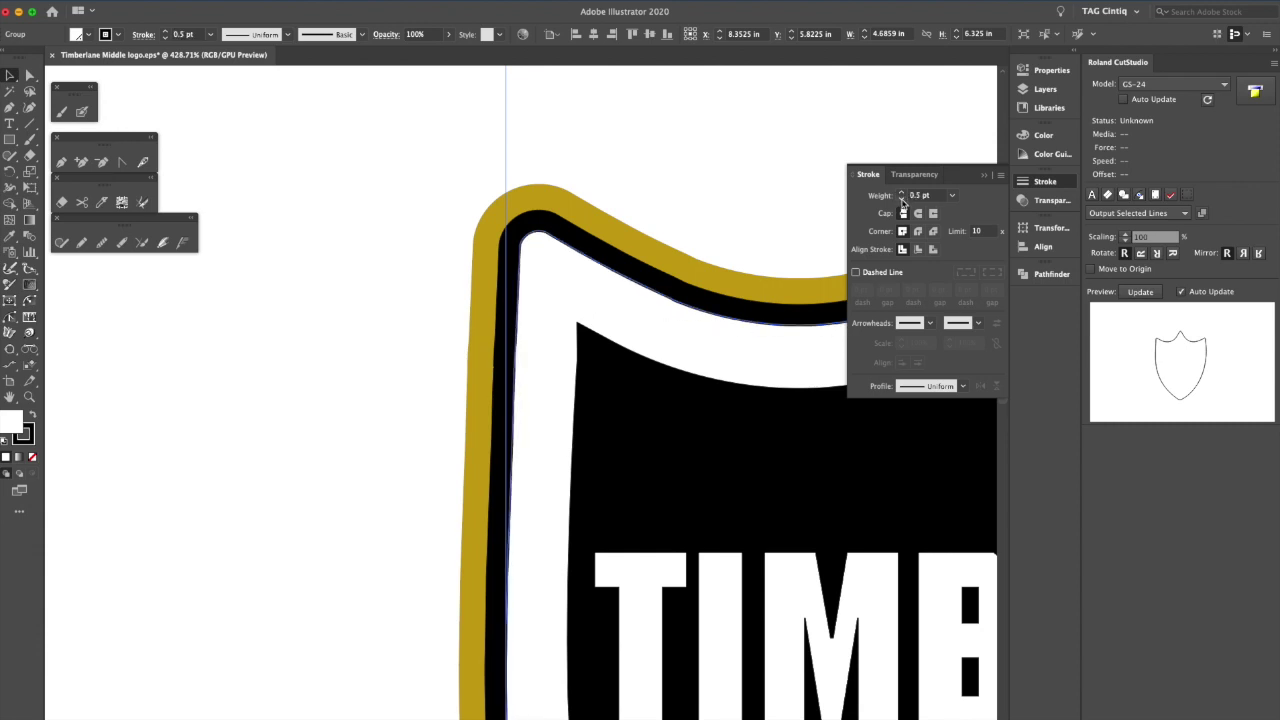
{"action": "left_click", "coordinate": [902, 200]}
{"action": "left_click", "coordinate": [902, 200]}
{"action": "left_click", "coordinate": [902, 200]}
Deselect the path and zoom out to see the whole shield
{"action": "left_click", "coordinate": [759, 216]}
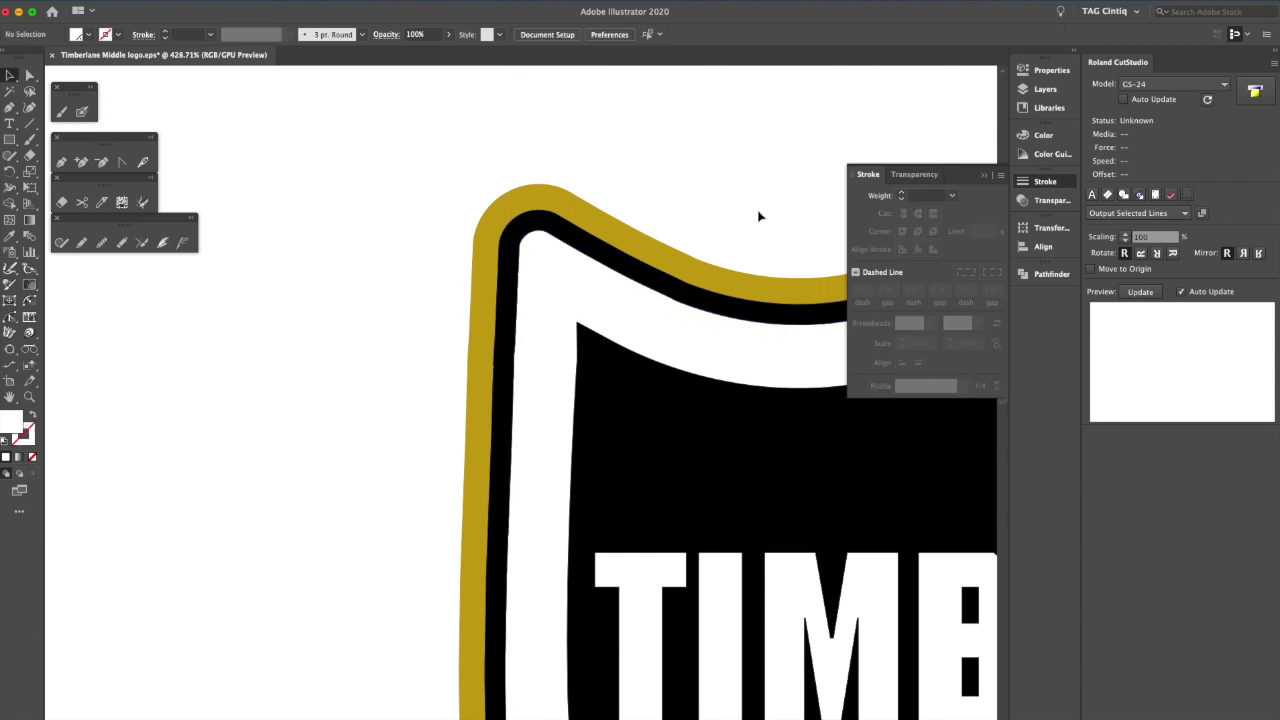
{"action": "left_click", "coordinate": [29, 397]}
{"action": "left_click_drag", "start_coordinate": [583, 353], "coordinate": [369, 369]}
Zoom out, collapse the Stroke panel and marquee-select the whole logo
{"action": "left_click", "coordinate": [594, 414], "text": "alt"}
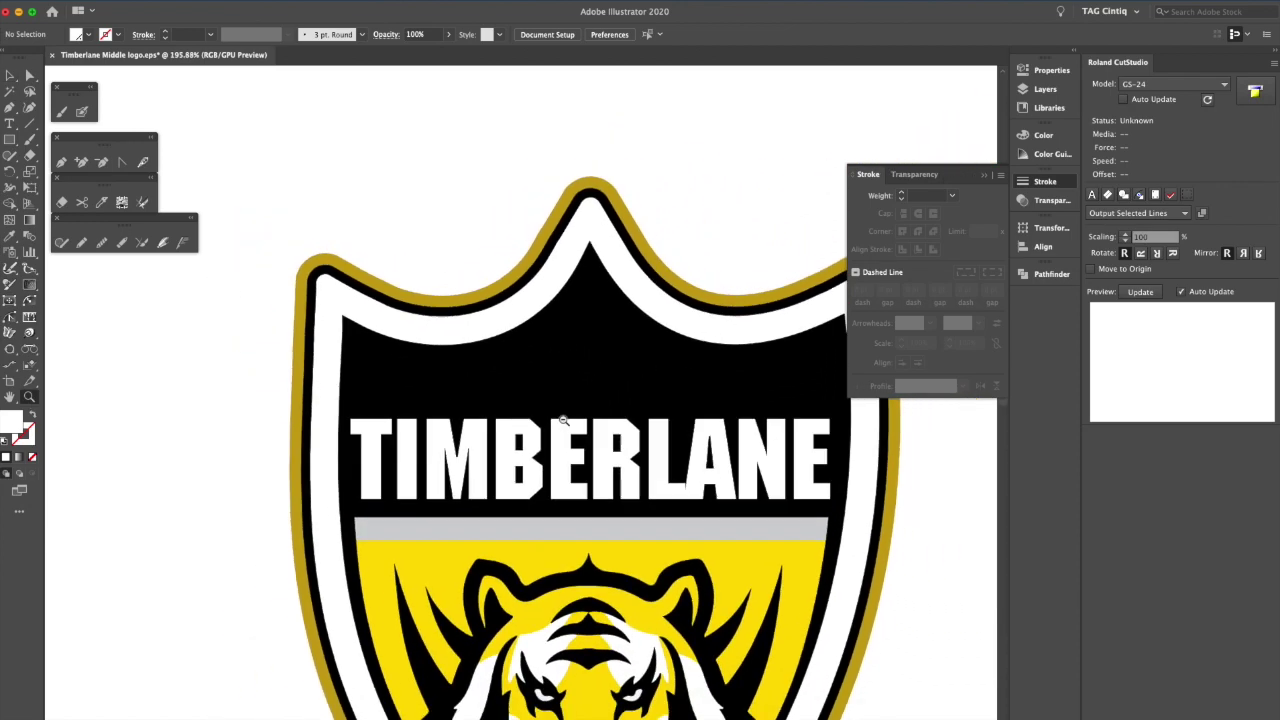
{"action": "left_click", "coordinate": [984, 175]}
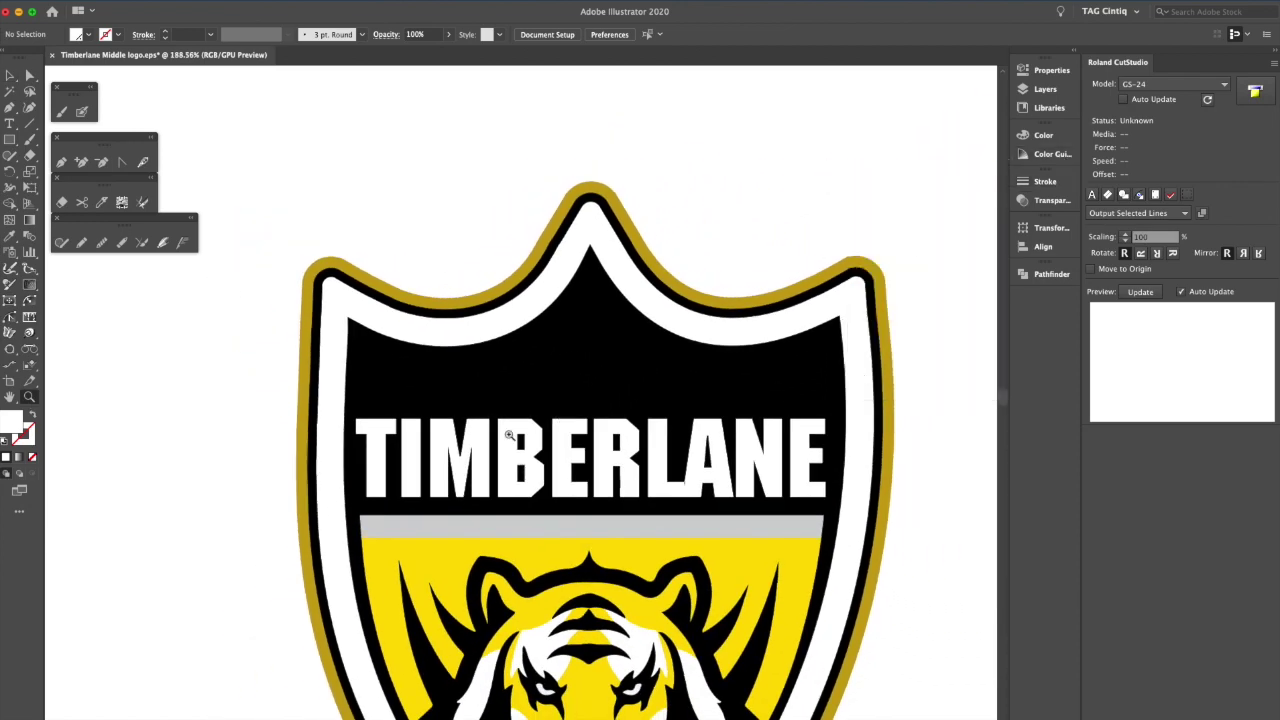
{"action": "scroll", "coordinate": [587, 449], "scroll_direction": "down", "scroll_amount": 1}
{"action": "scroll", "coordinate": [625, 421], "scroll_direction": "right", "scroll_amount": 2}
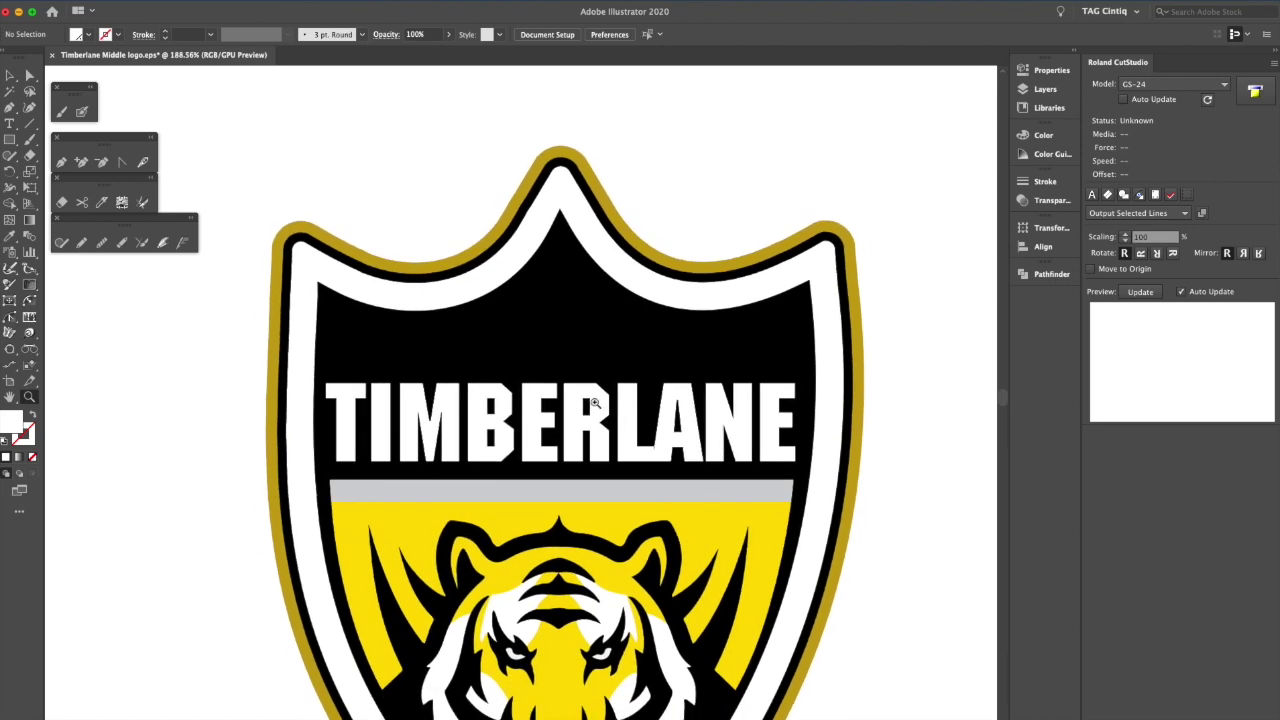
{"action": "left_click", "coordinate": [11, 75]}
{"action": "left_click_drag", "start_coordinate": [244, 155], "coordinate": [905, 670]}
Check the logo's paths in Outline view, then return to the full-colour preview
{"action": "scroll", "coordinate": [917, 635], "scroll_direction": "down", "scroll_amount": 2}
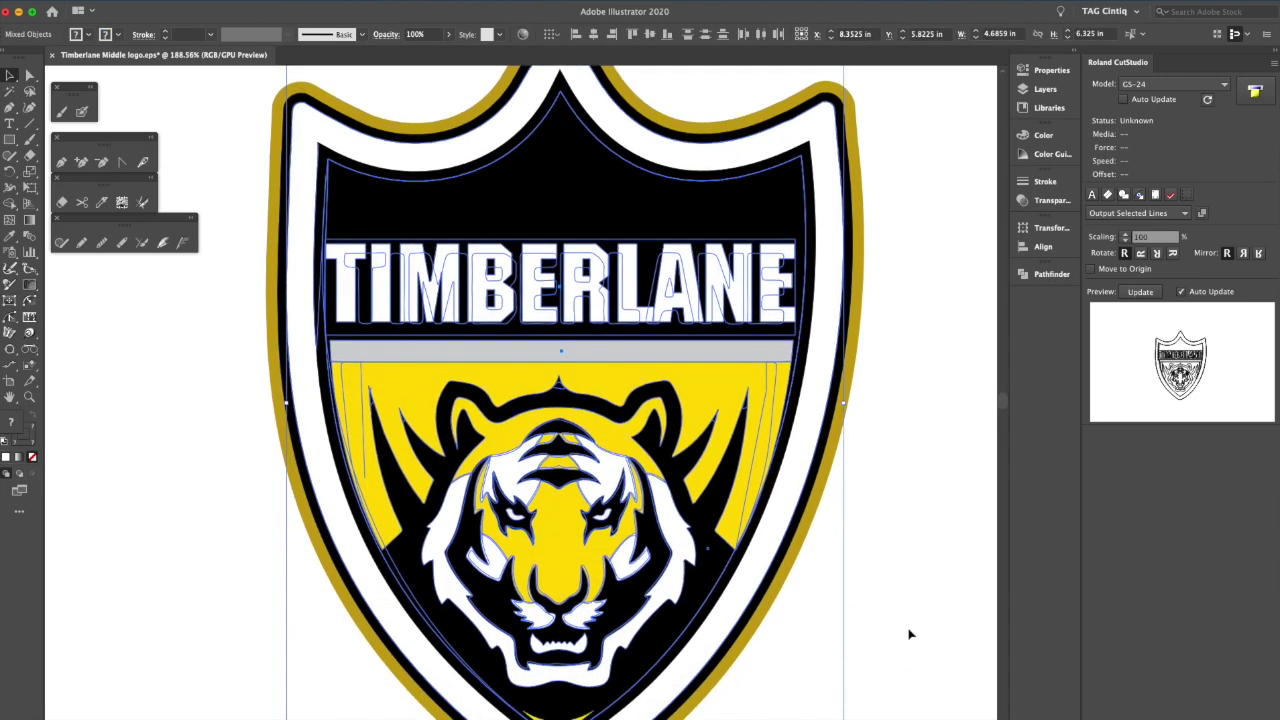
{"action": "scroll", "coordinate": [910, 633], "scroll_direction": "down", "scroll_amount": 1}
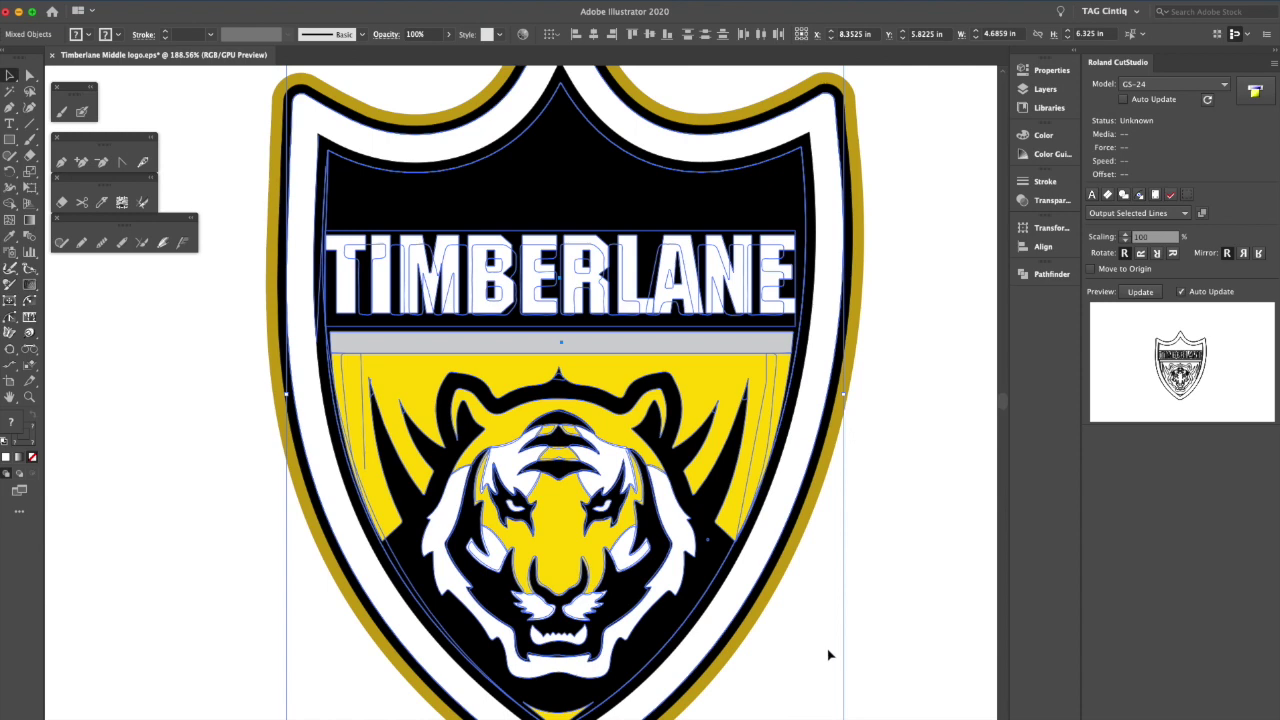
{"action": "scroll", "coordinate": [255, 515], "scroll_direction": "up", "scroll_amount": 1}
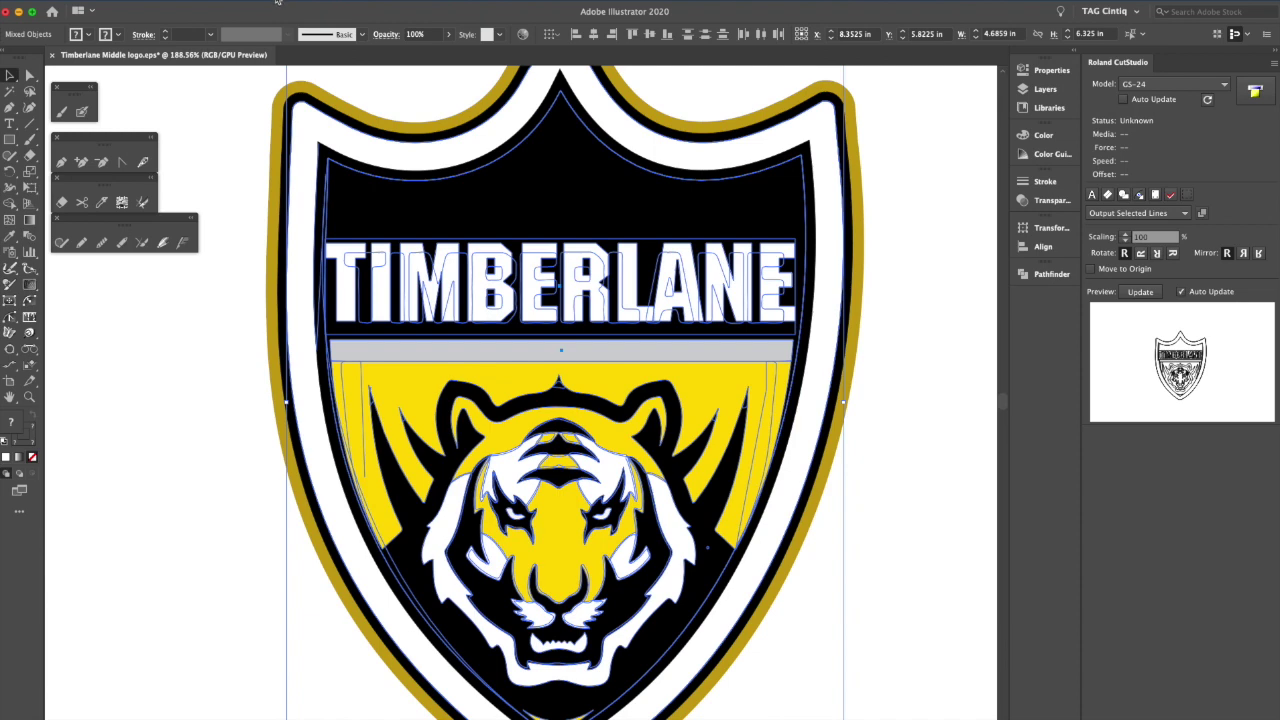
{"action": "key", "text": "super+y"}
{"action": "left_click", "coordinate": [322, 3]}
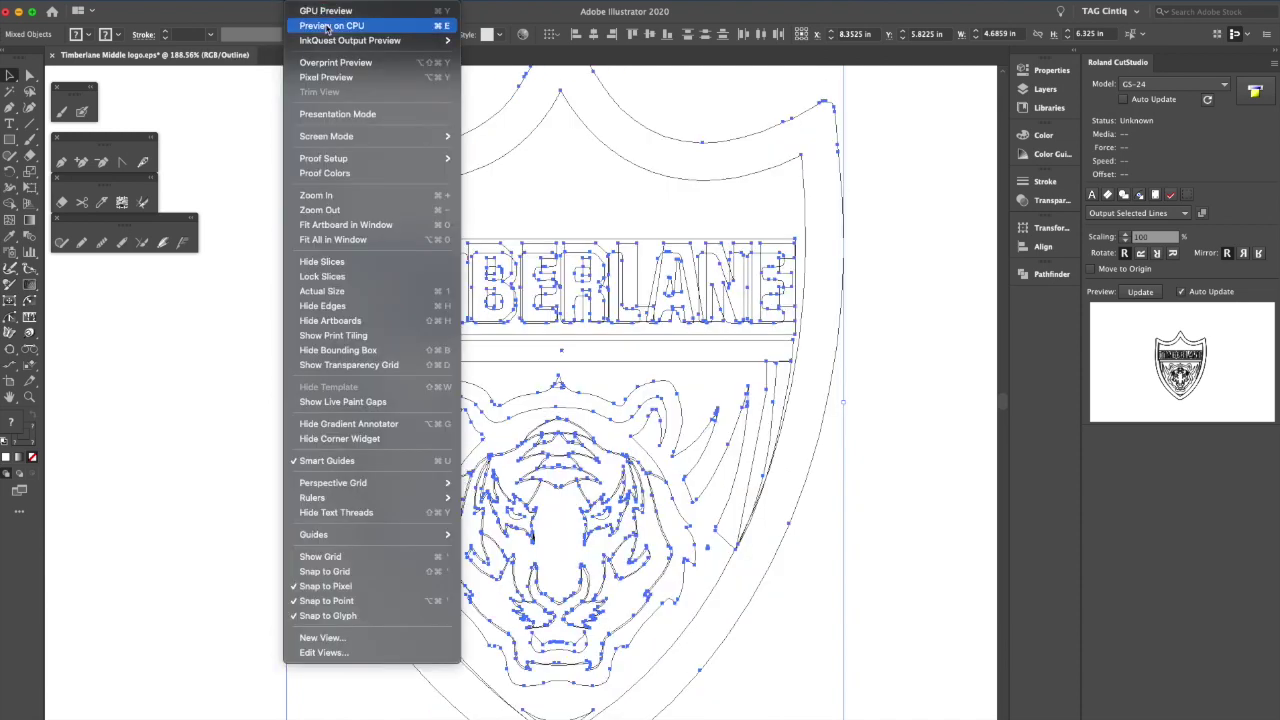
{"action": "left_click", "coordinate": [244, 125]}
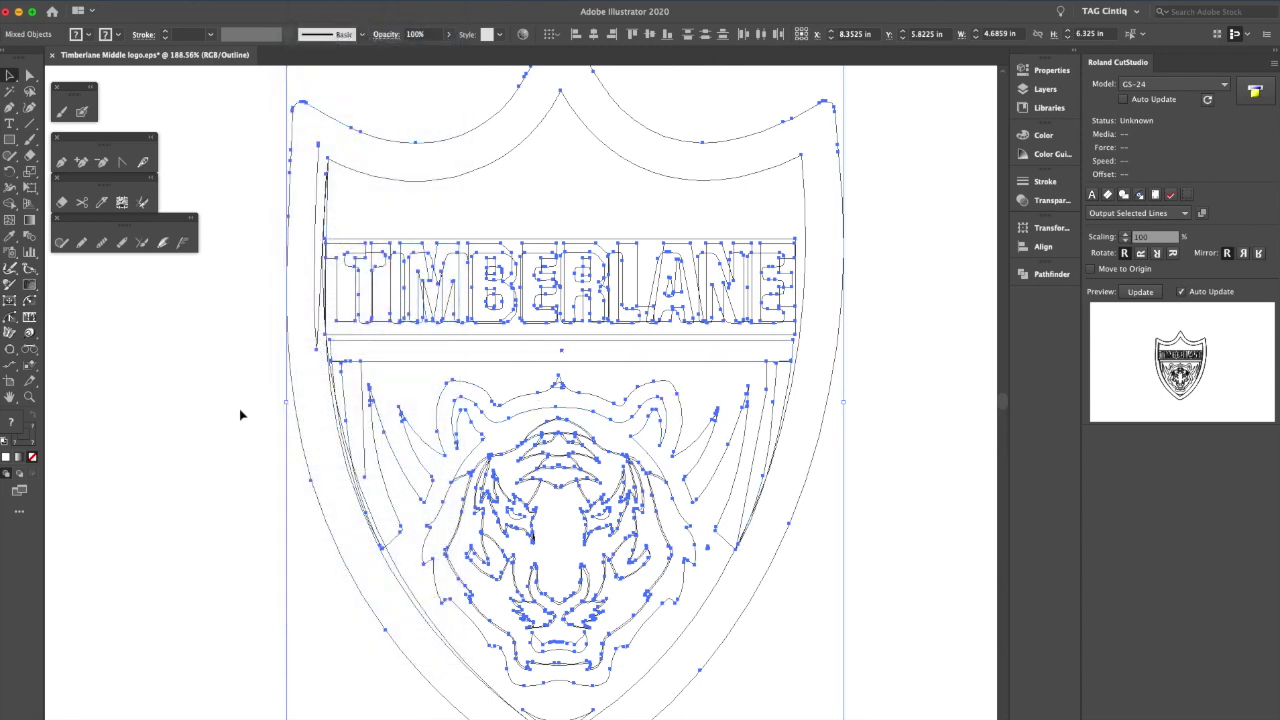
{"action": "key", "text": "super+y"}
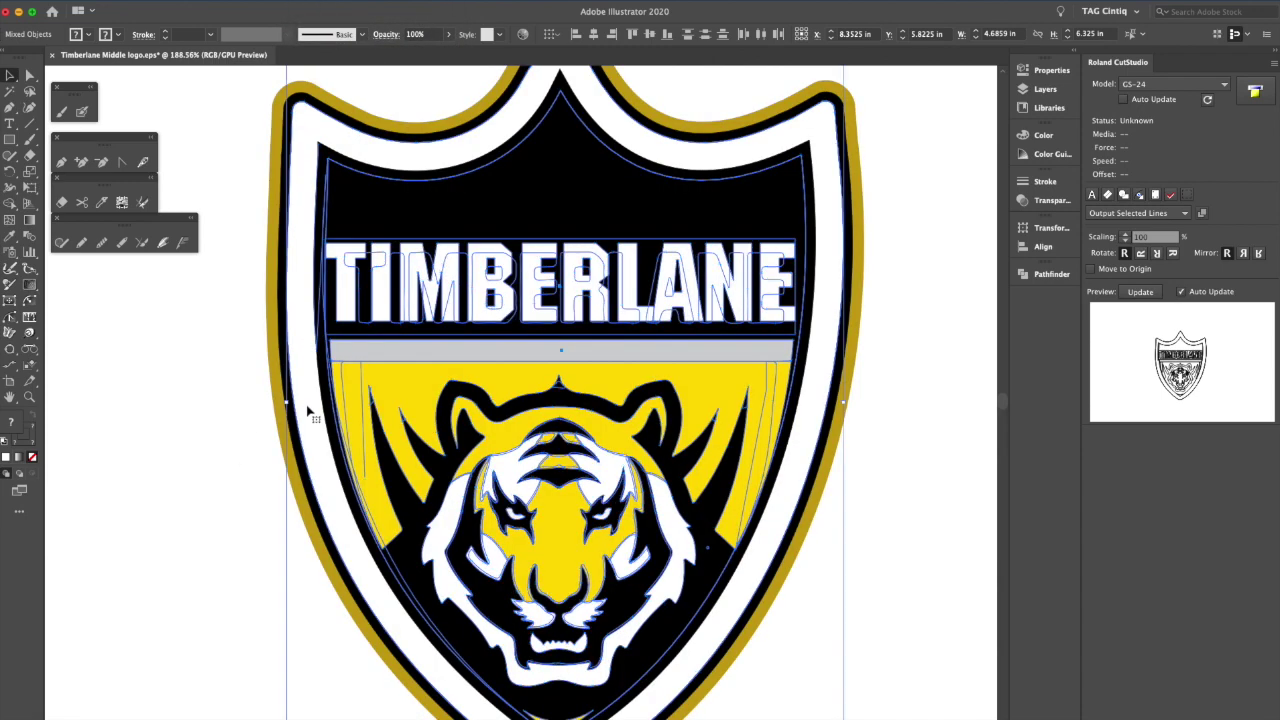
Select all the artwork with Cmd+A and bring up the Object menu
{"action": "left_click", "coordinate": [216, 436]}
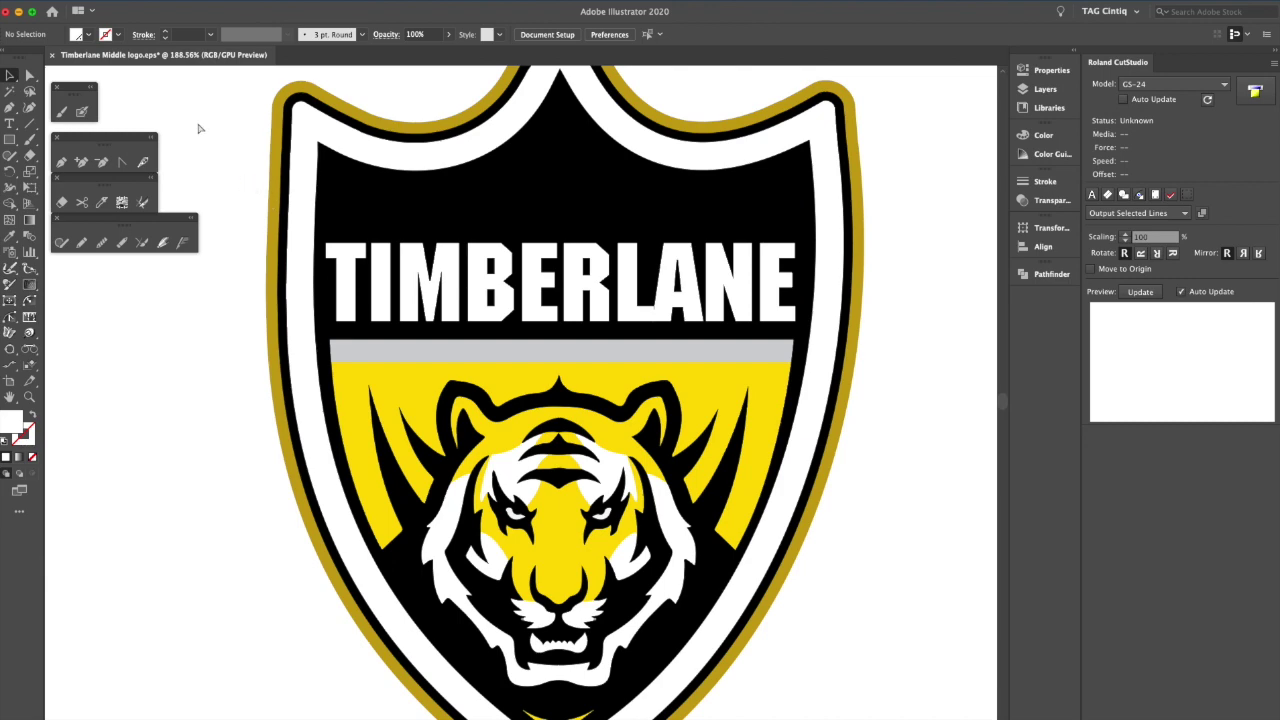
{"action": "key", "text": "super+a"}
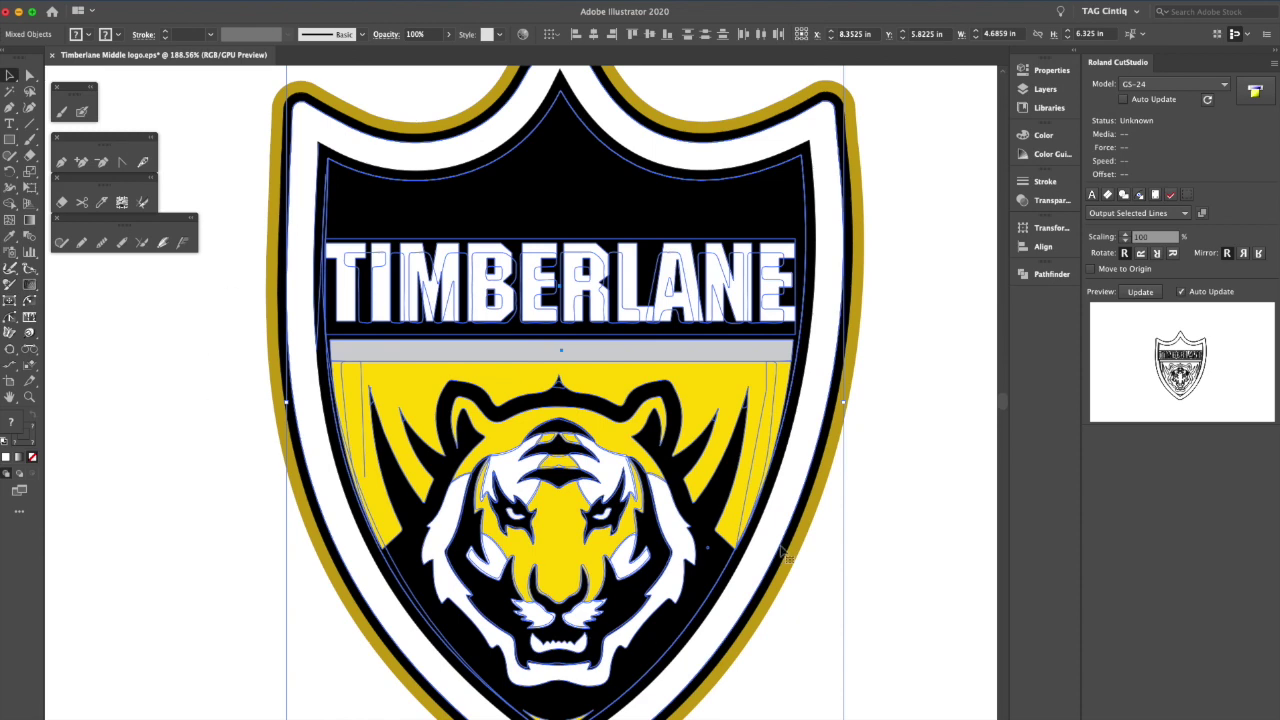
{"action": "left_click", "coordinate": [155, 0]}
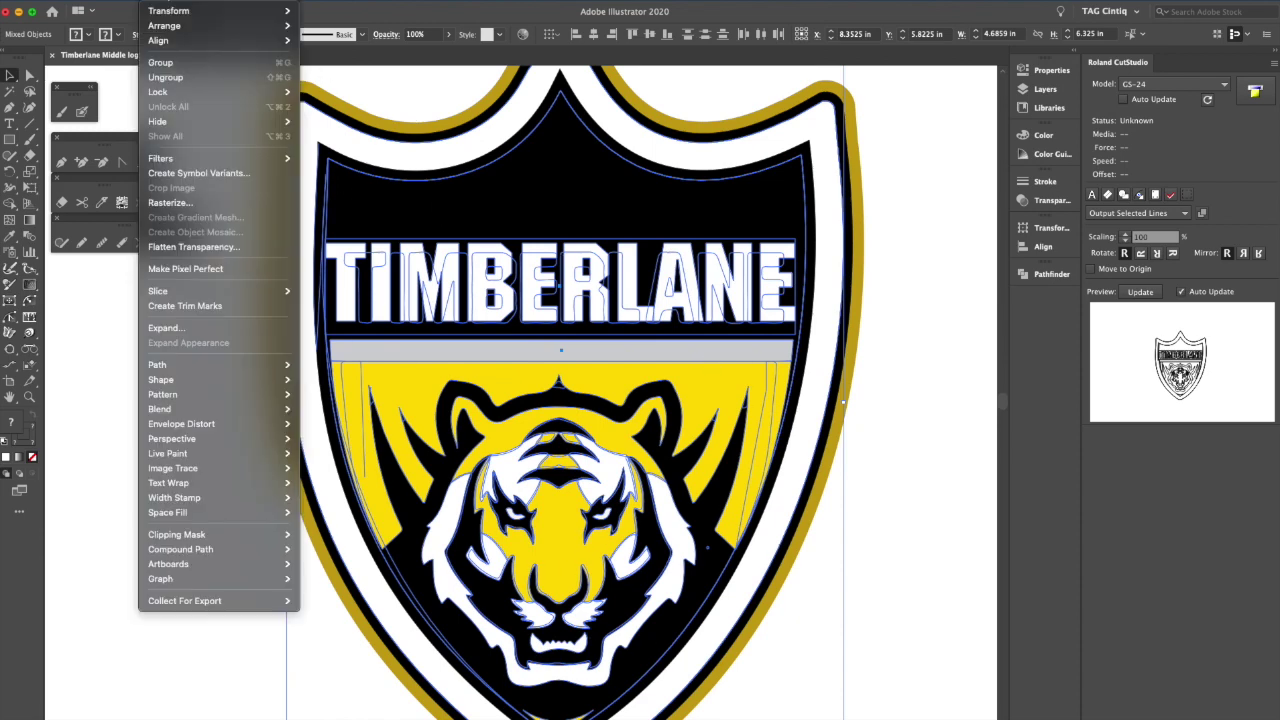
Expand the selected logo with both Fill and Stroke checked, then deselect the result
{"action": "left_click", "coordinate": [170, 333]}
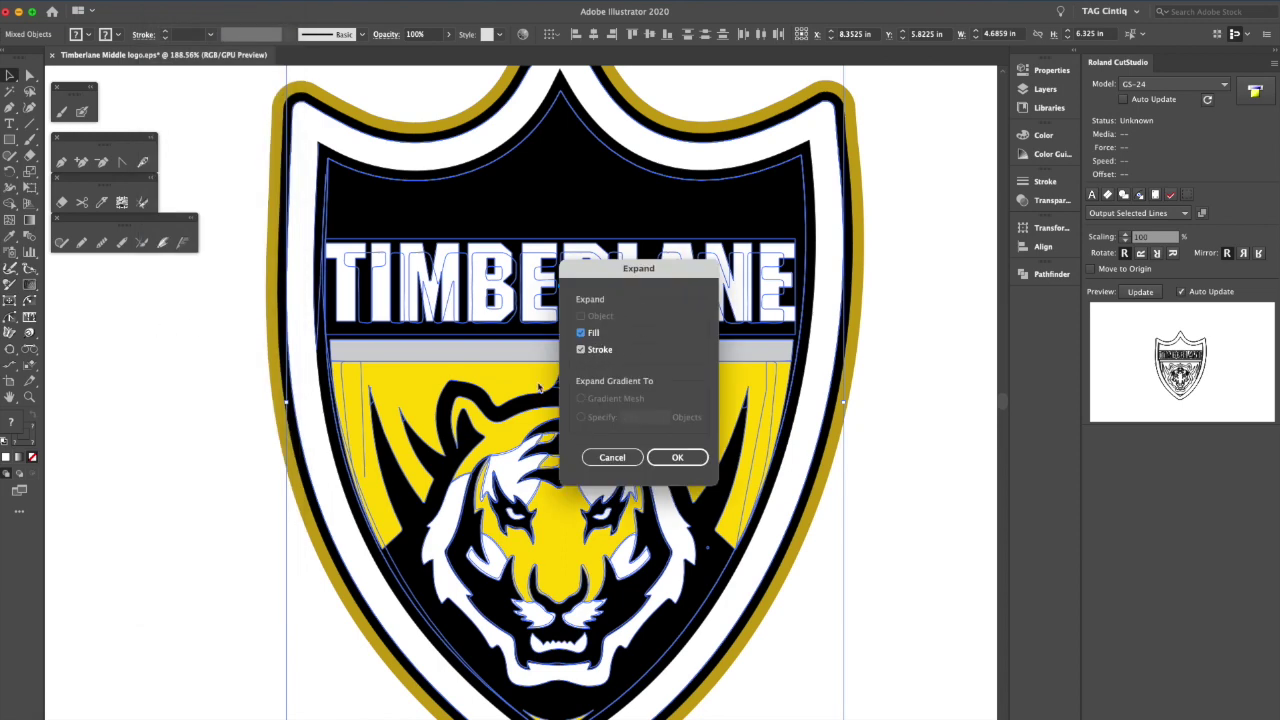
{"action": "left_click", "coordinate": [682, 459]}
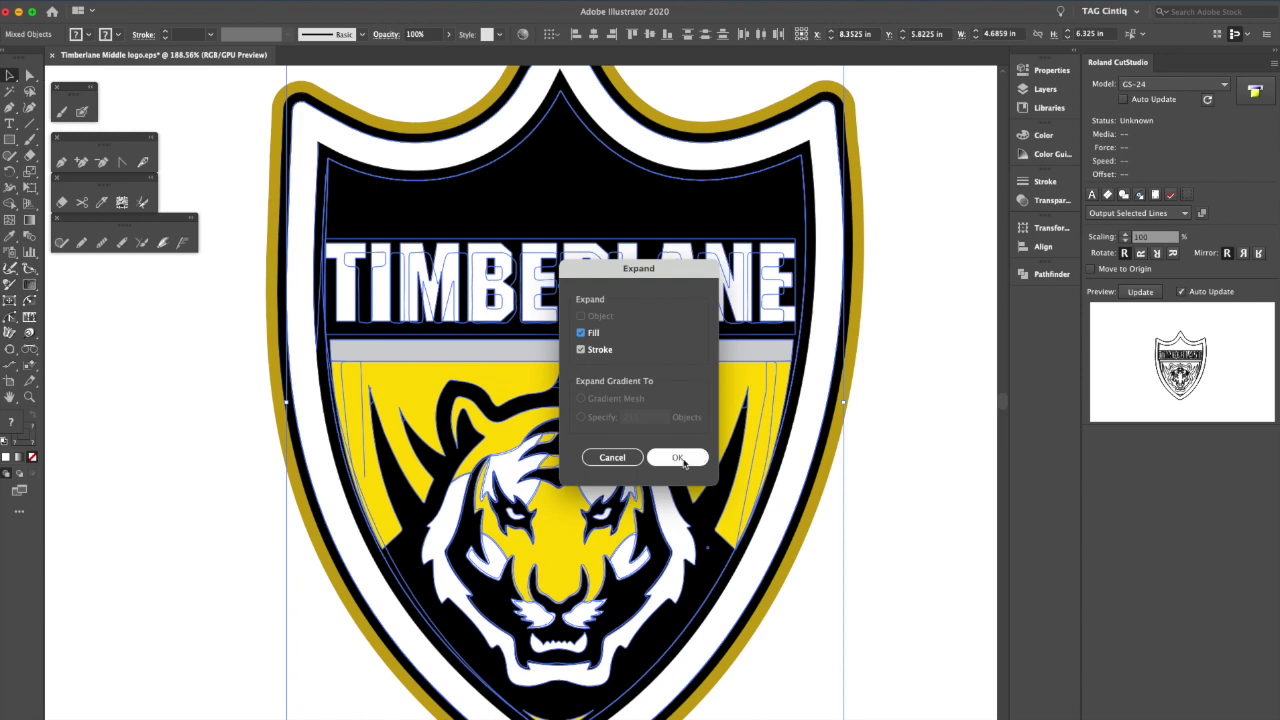
{"action": "left_click", "coordinate": [679, 459]}
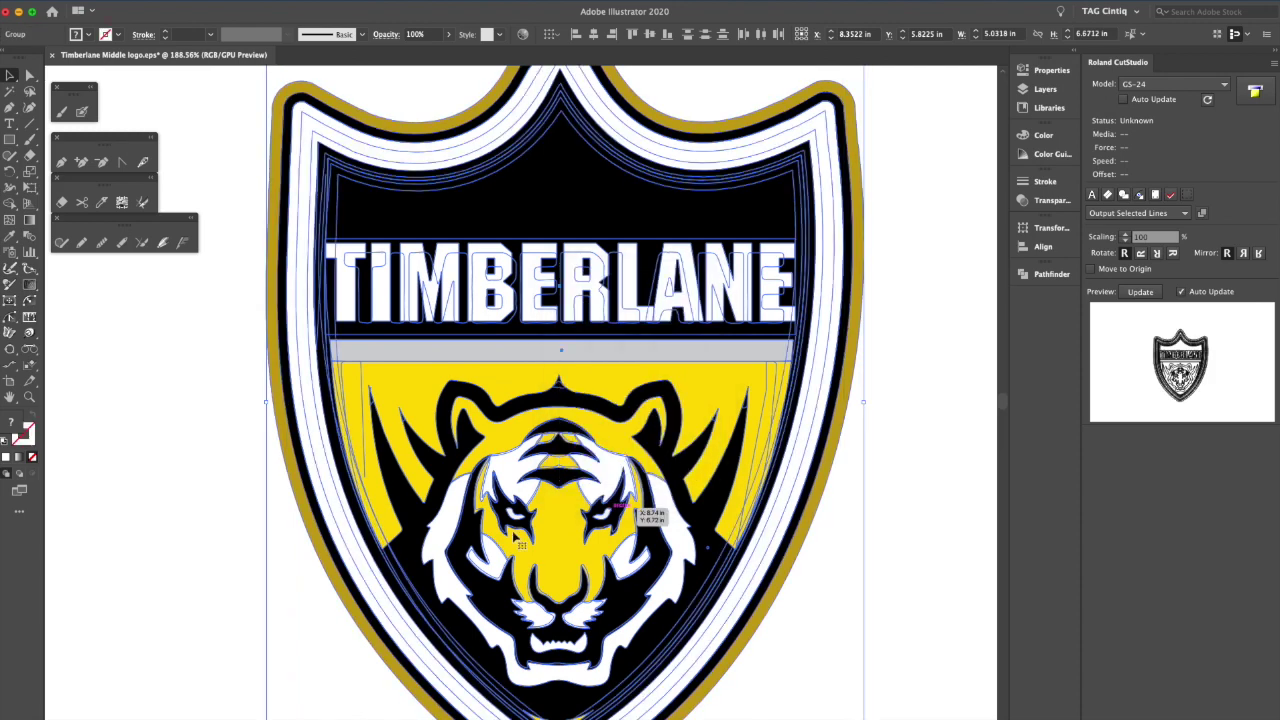
{"action": "scroll", "coordinate": [177, 533], "scroll_direction": "up", "scroll_amount": 2}
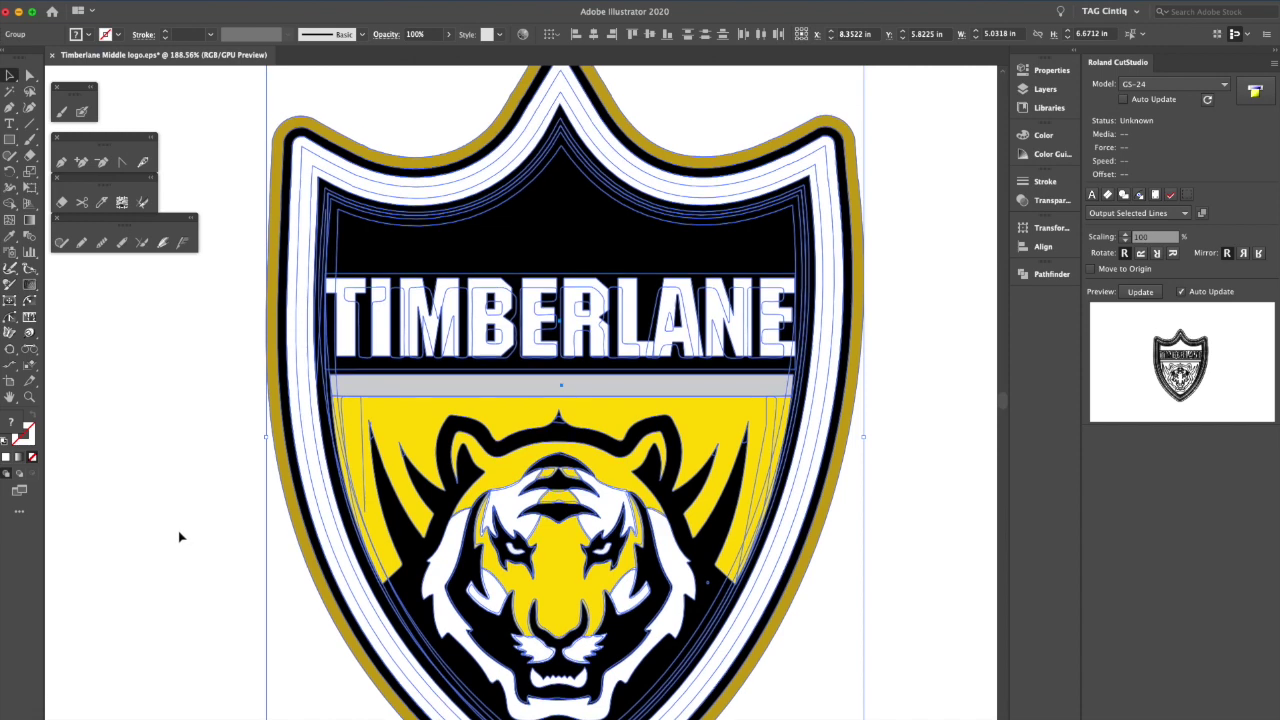
{"action": "scroll", "coordinate": [183, 541], "scroll_direction": "up", "scroll_amount": 1}
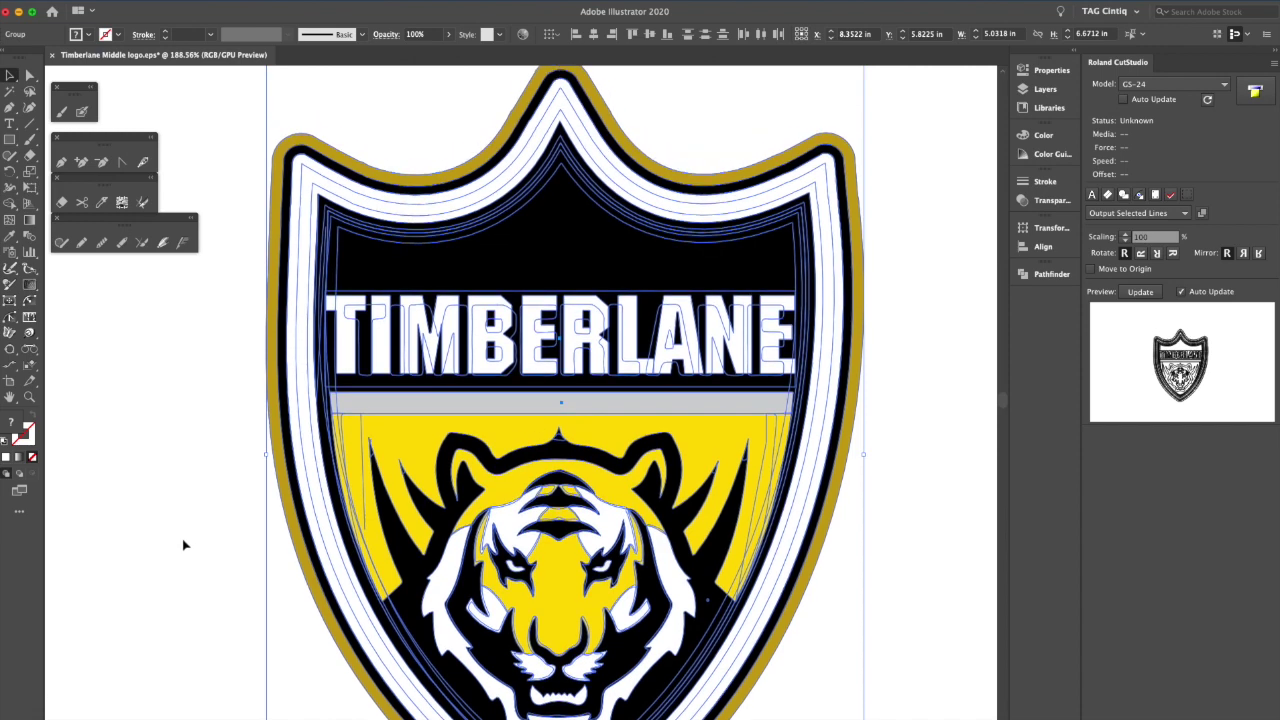
{"action": "left_click", "coordinate": [182, 546]}
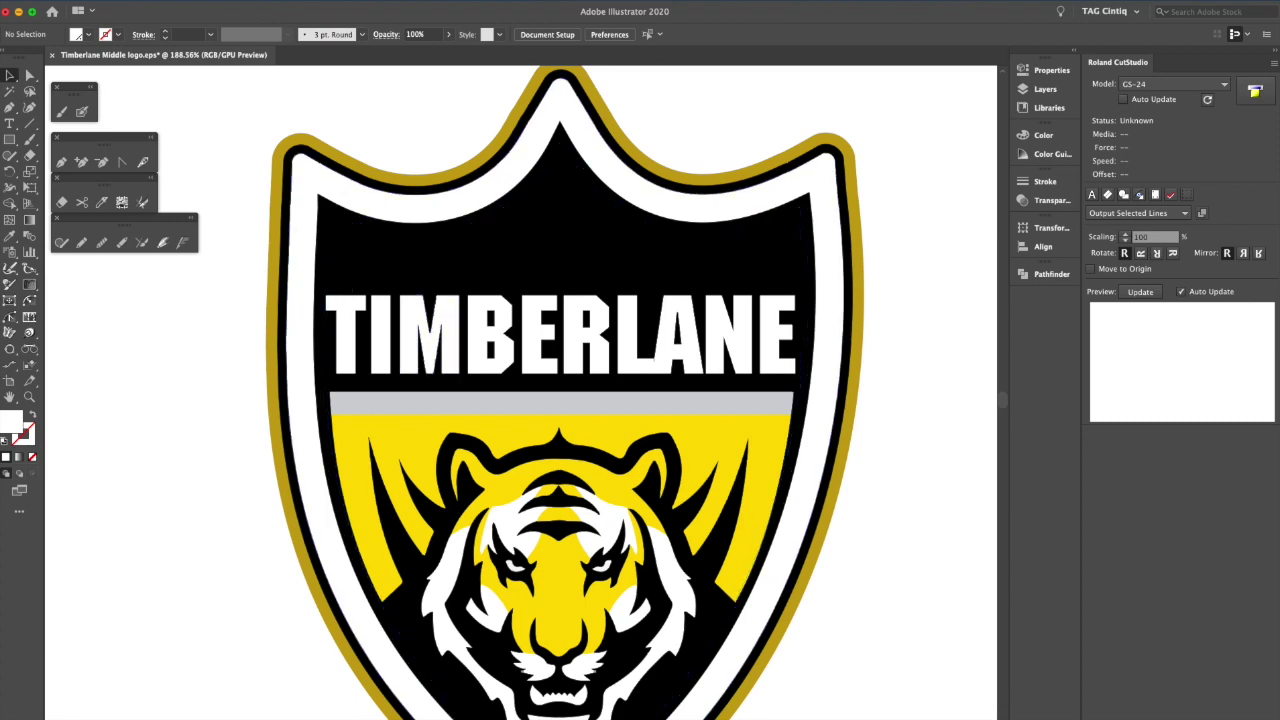
{"action": "key", "text": "super+y"}
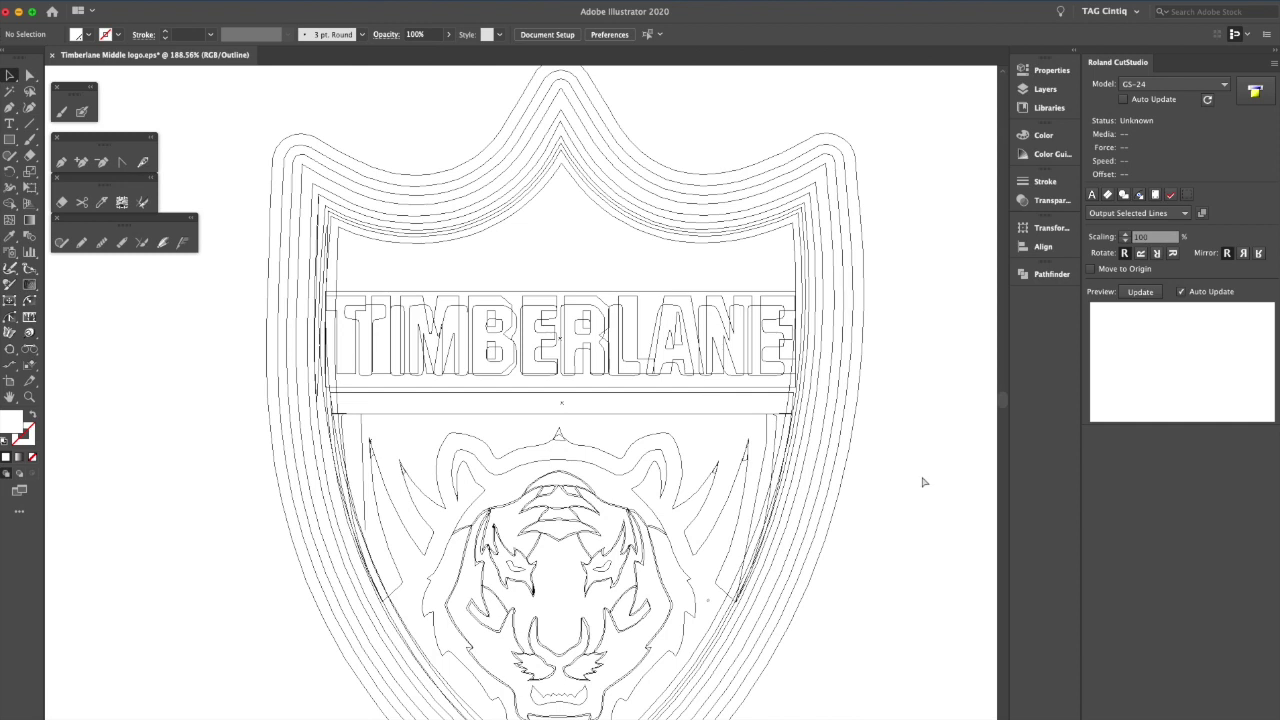
{"action": "key", "text": "super+y"}
{"action": "scroll", "coordinate": [921, 486], "scroll_direction": "down", "scroll_amount": 1}
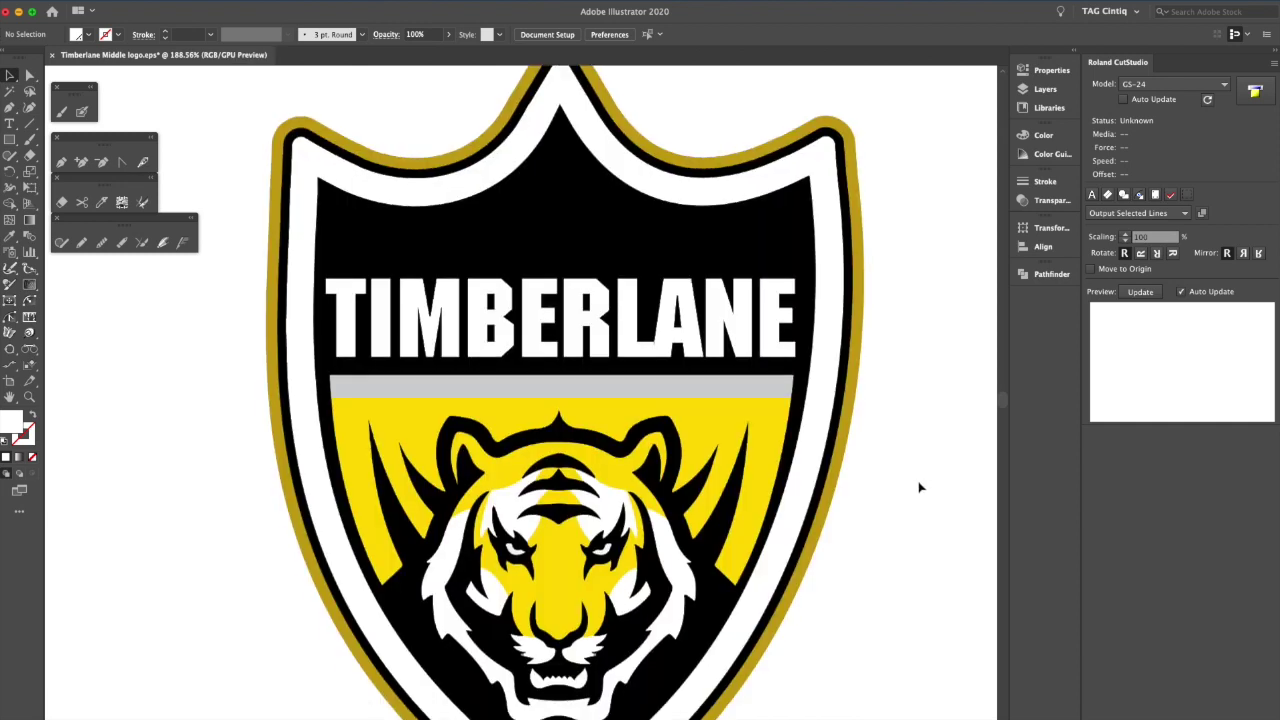
{"action": "left_click", "coordinate": [29, 397]}
{"action": "left_click", "coordinate": [543, 356], "text": "alt"}
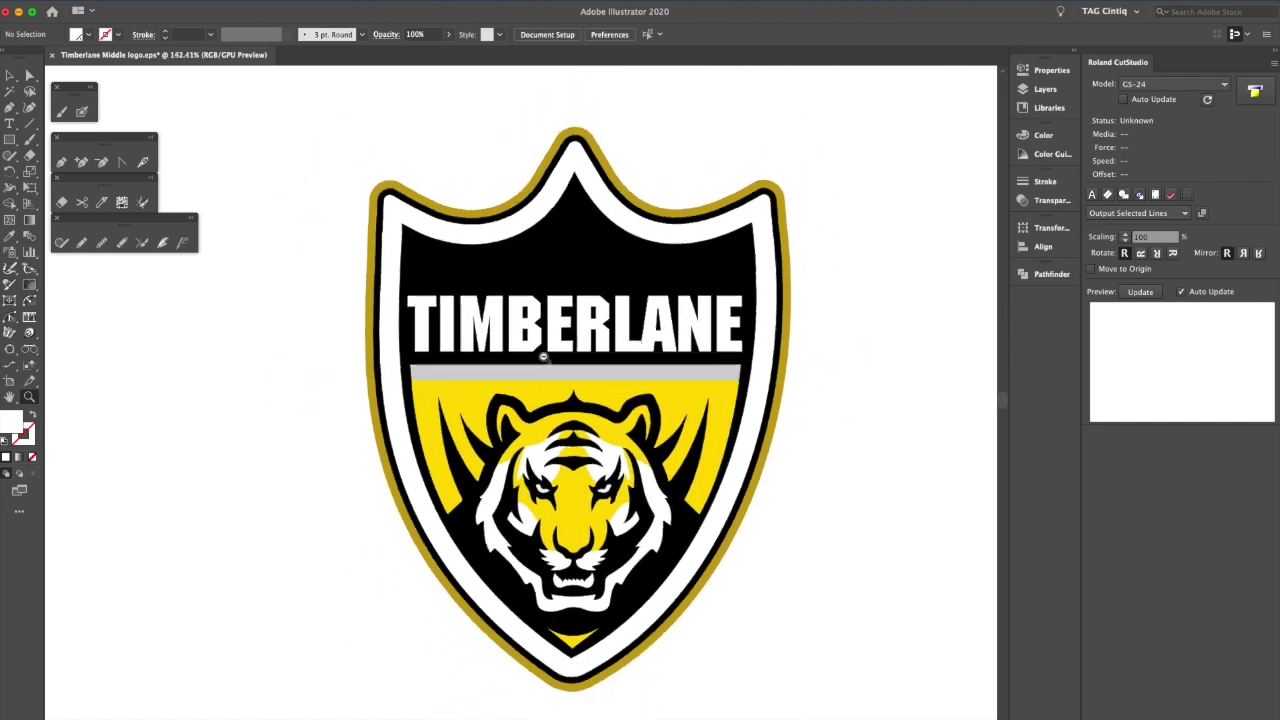
{"action": "left_click", "coordinate": [543, 356], "text": "alt"}
{"action": "left_click", "coordinate": [10, 76]}
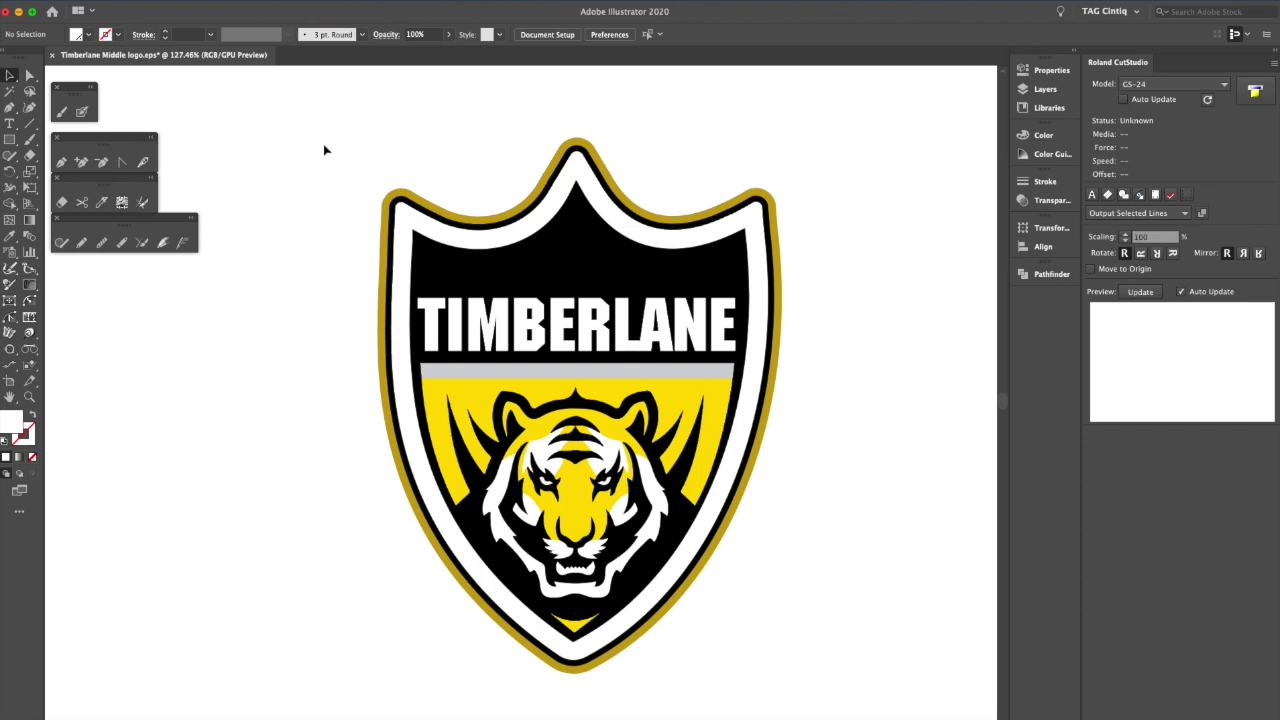
{"action": "scroll", "coordinate": [786, 477], "scroll_direction": "right", "scroll_amount": 3}
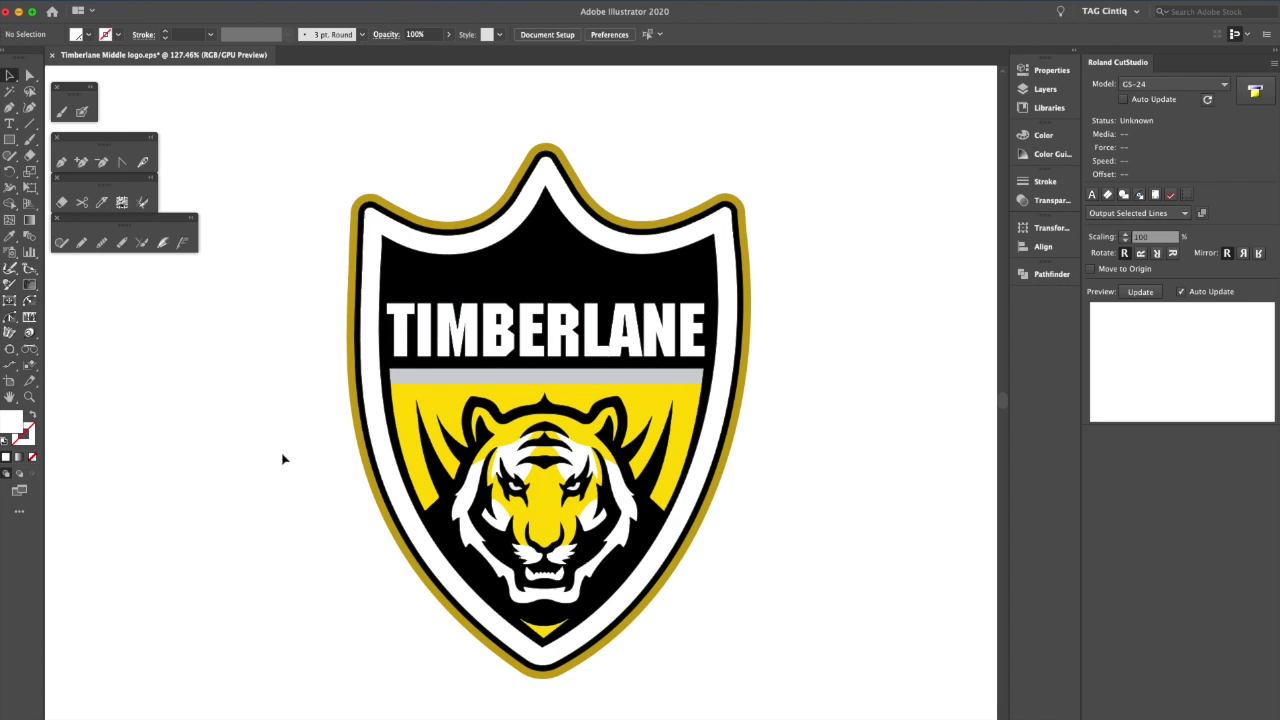
{"action": "key", "text": "ctrl+y"}
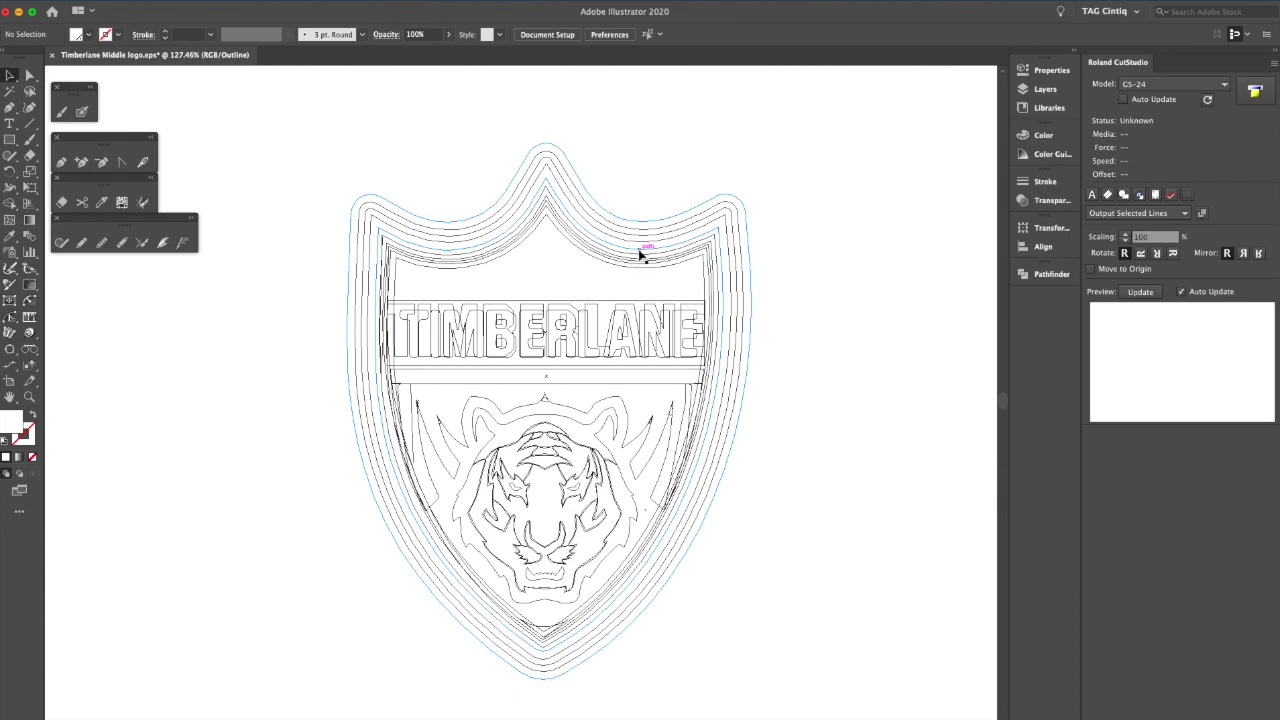
{"action": "key", "text": "ctrl+y"}
{"action": "key", "text": "ctrl+y"}
{"action": "key", "text": "ctrl+y"}
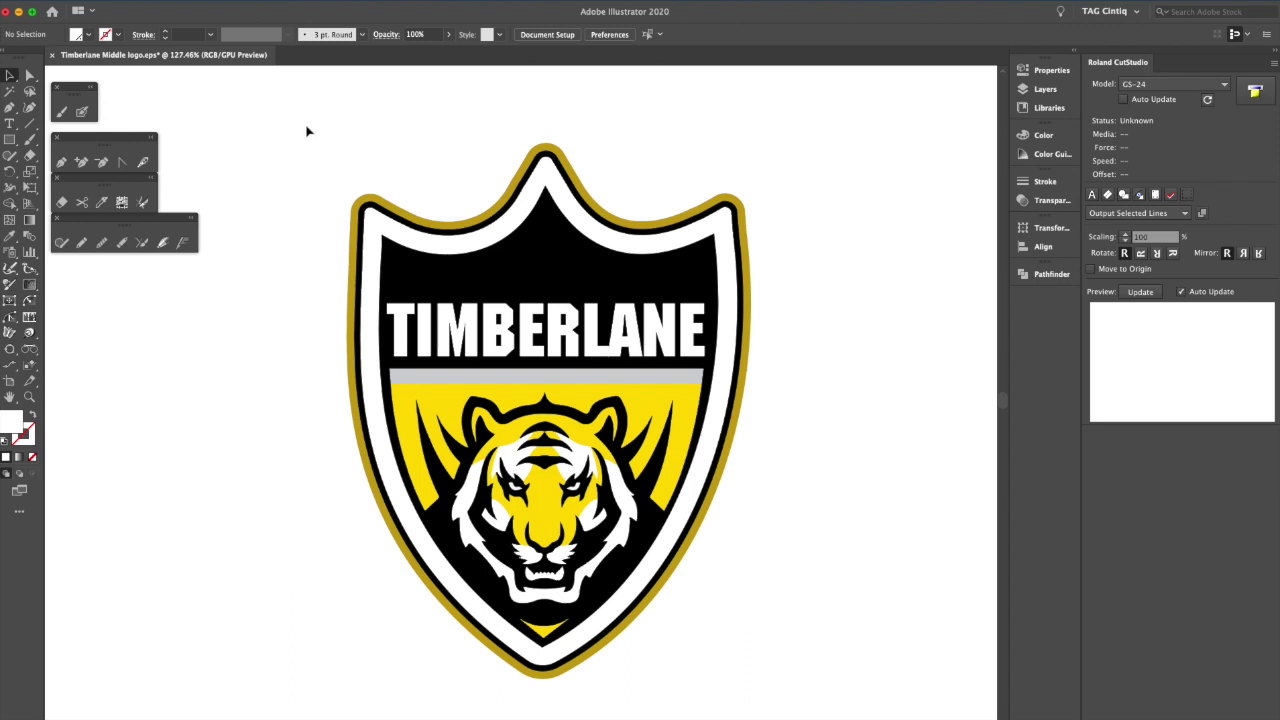
{"action": "left_click", "coordinate": [1060, 274]}
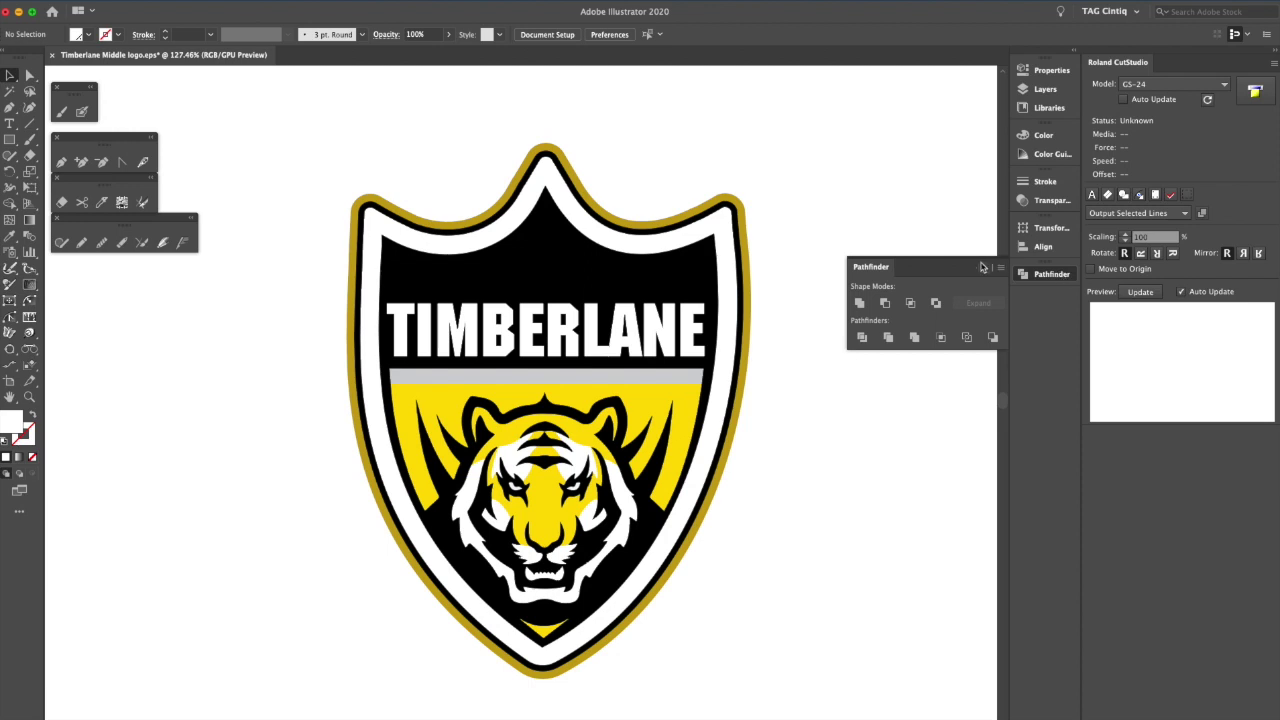
Float the Pathfinder panel and position it beside the logo
{"action": "left_click_drag", "start_coordinate": [982, 267], "coordinate": [943, 148]}
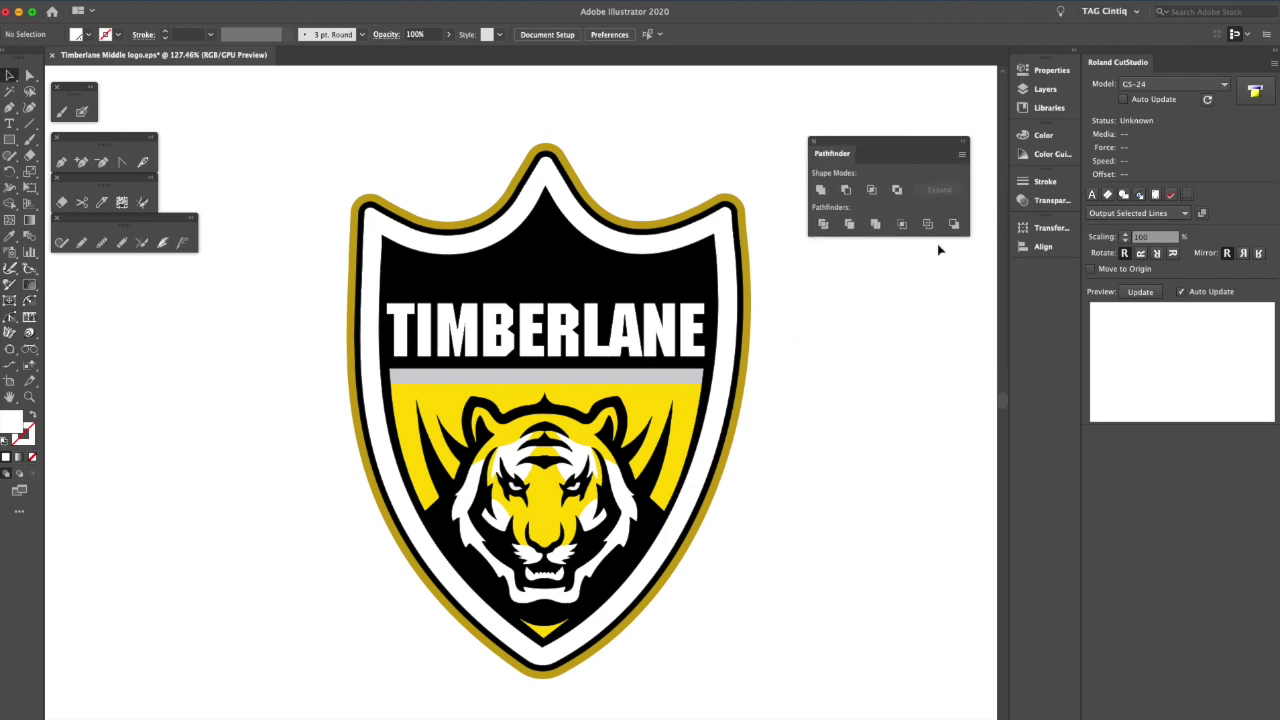
{"action": "key", "text": "super+a"}
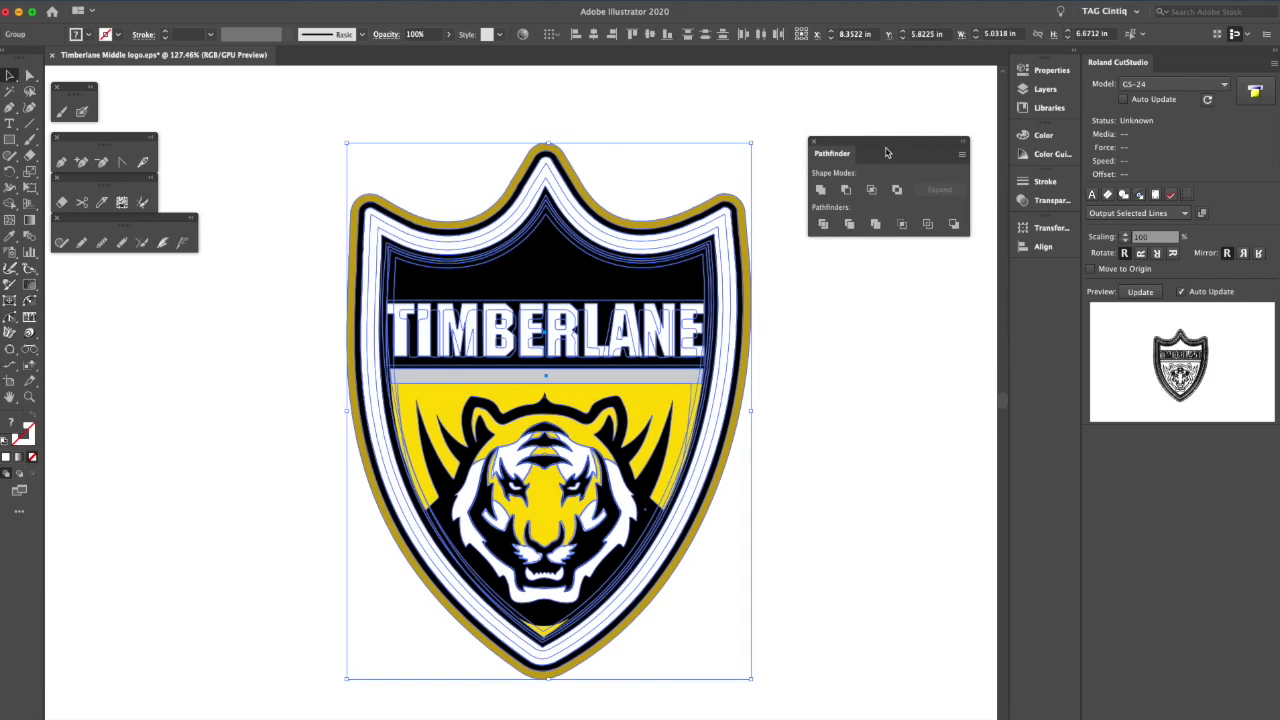
{"action": "left_click", "coordinate": [891, 337]}
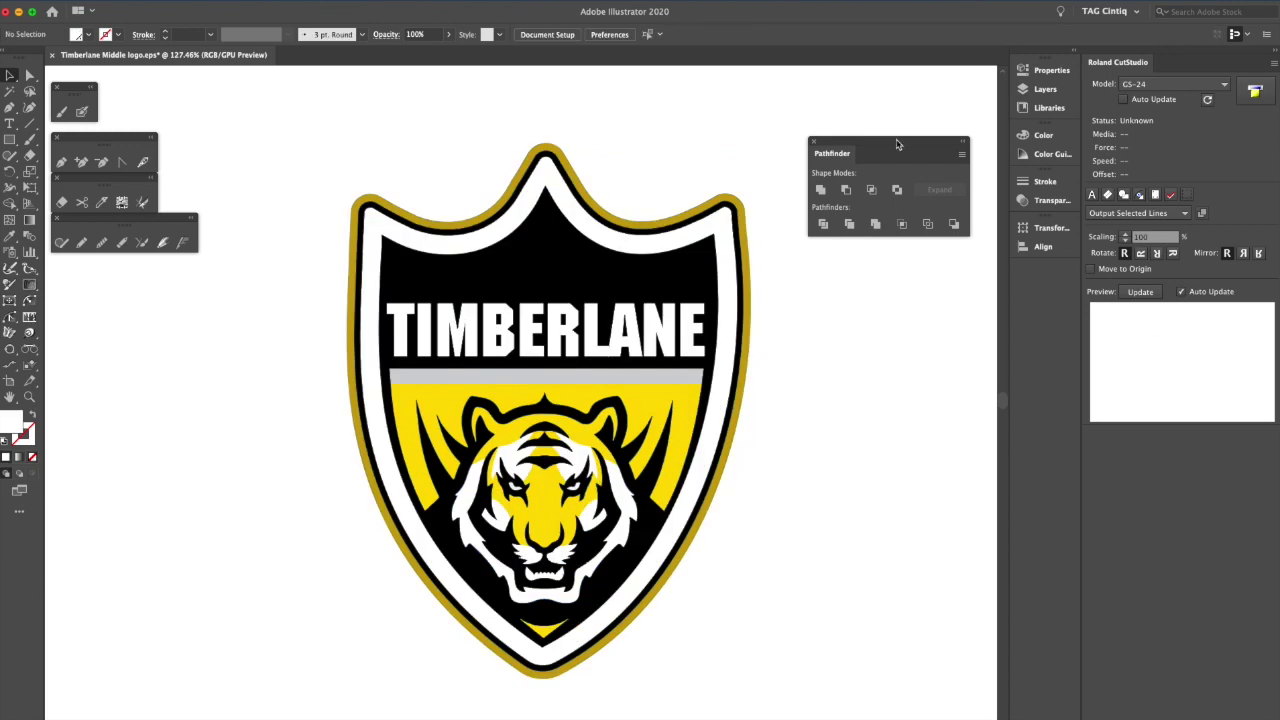
{"action": "left_click_drag", "start_coordinate": [897, 145], "coordinate": [865, 281]}
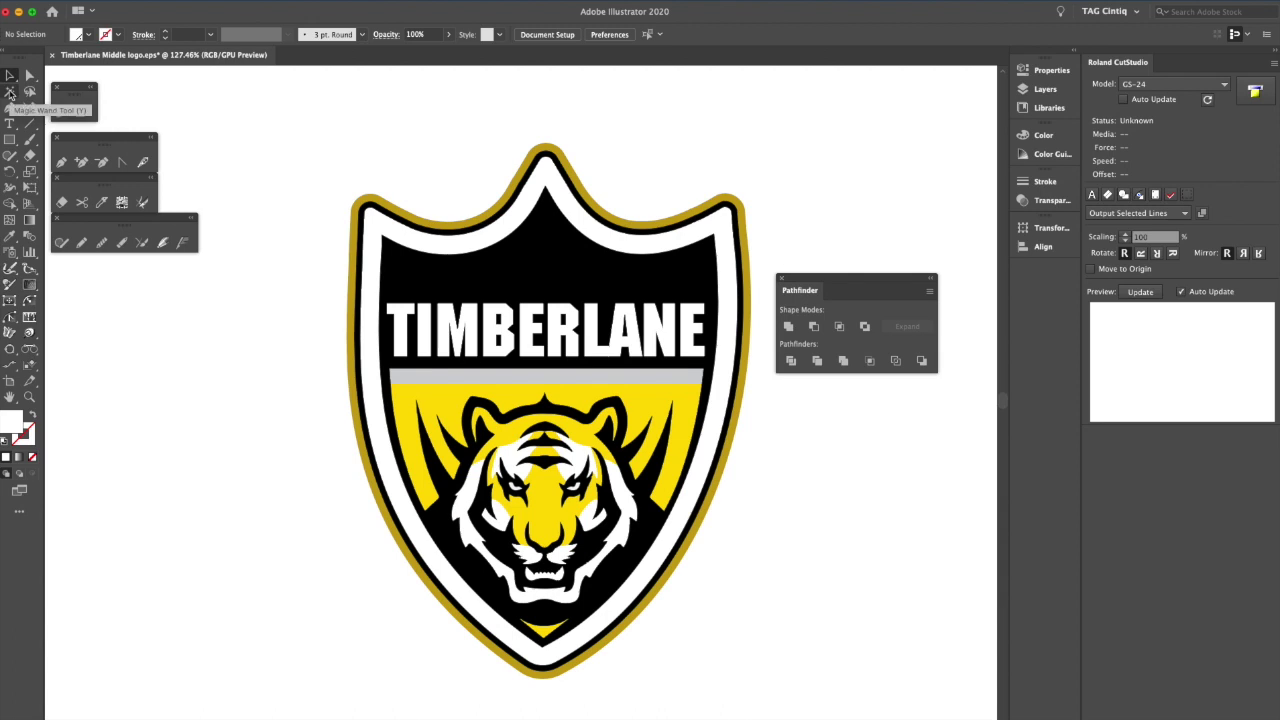
{"action": "left_click_drag", "start_coordinate": [875, 281], "coordinate": [918, 274]}
Marquee-select the entire logo, apply Pathfinder Divide, and deselect
{"action": "left_click_drag", "start_coordinate": [284, 113], "coordinate": [803, 710]}
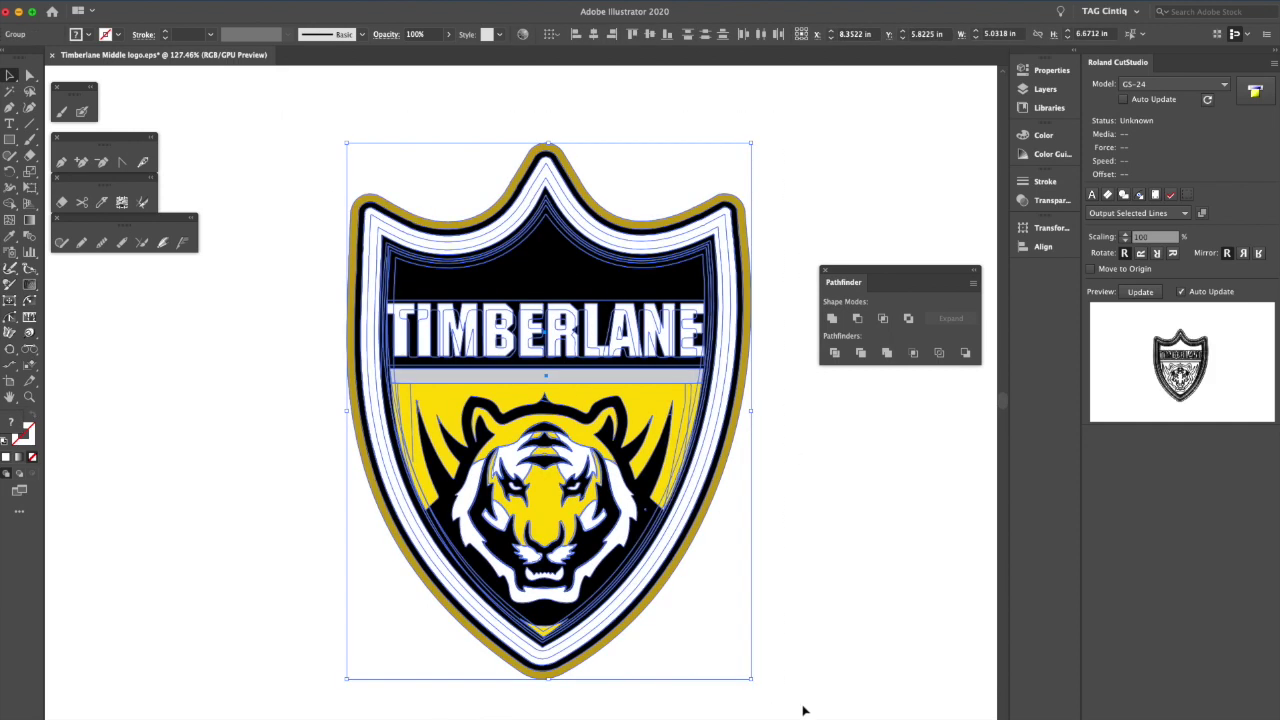
{"action": "left_click", "coordinate": [835, 355]}
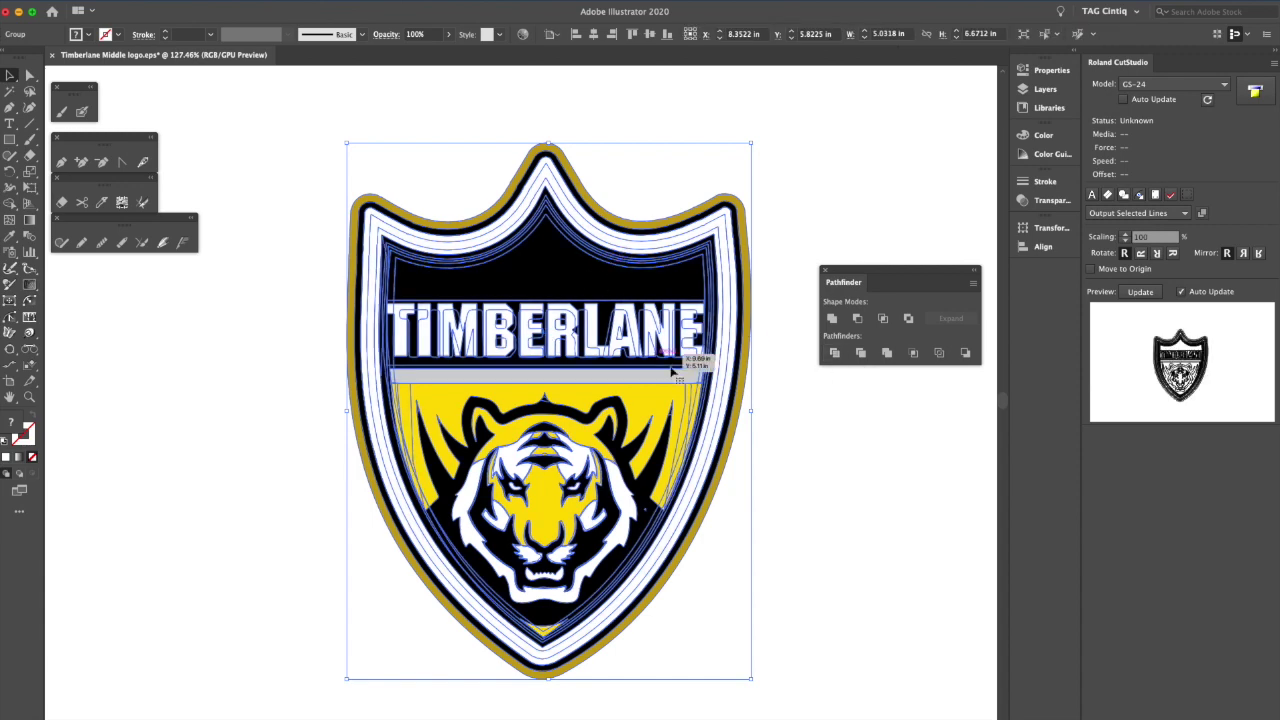
{"action": "left_click", "coordinate": [237, 266]}
{"action": "left_click", "coordinate": [29, 75]}
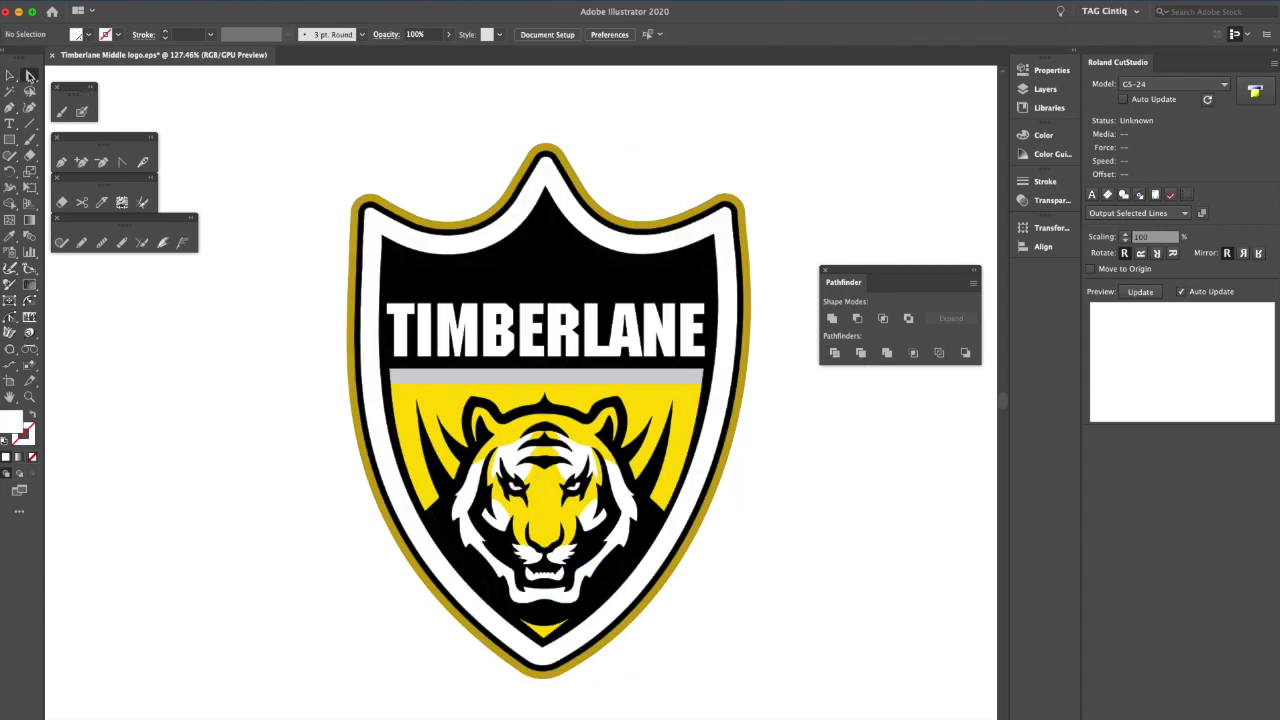
{"action": "left_click", "coordinate": [560, 283]}
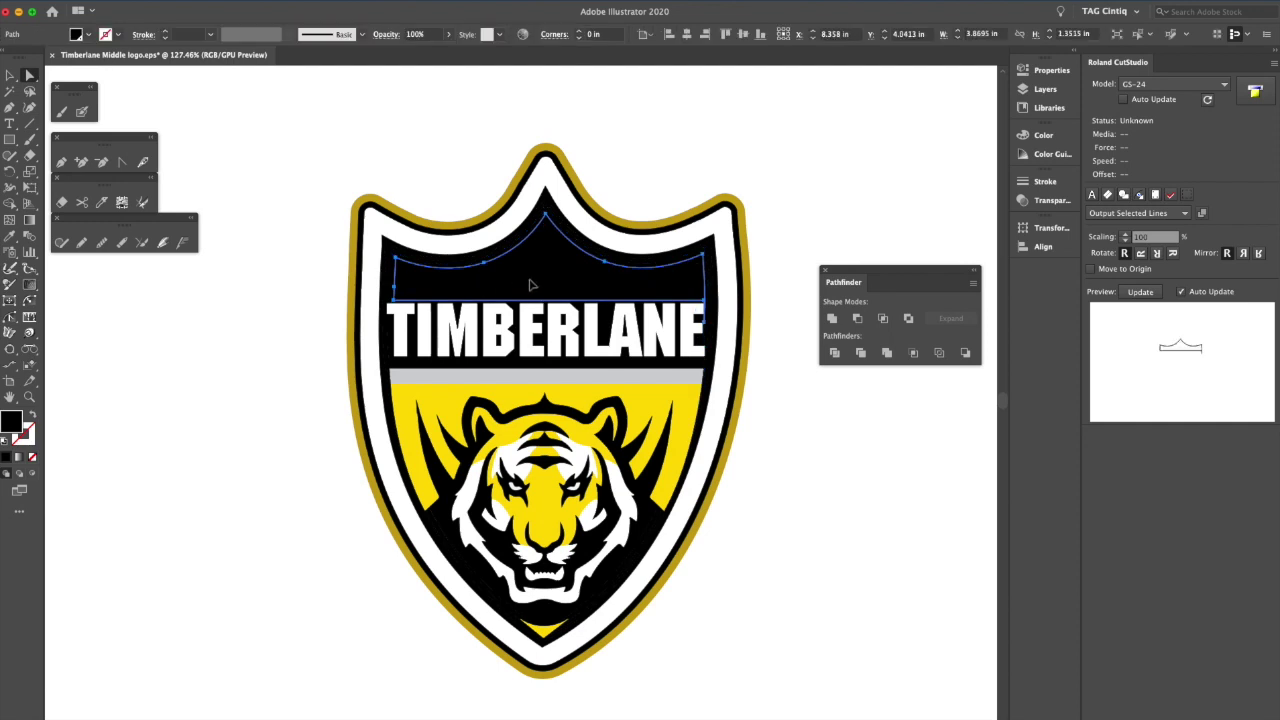
{"action": "left_click_drag", "start_coordinate": [530, 282], "coordinate": [241, 361]}
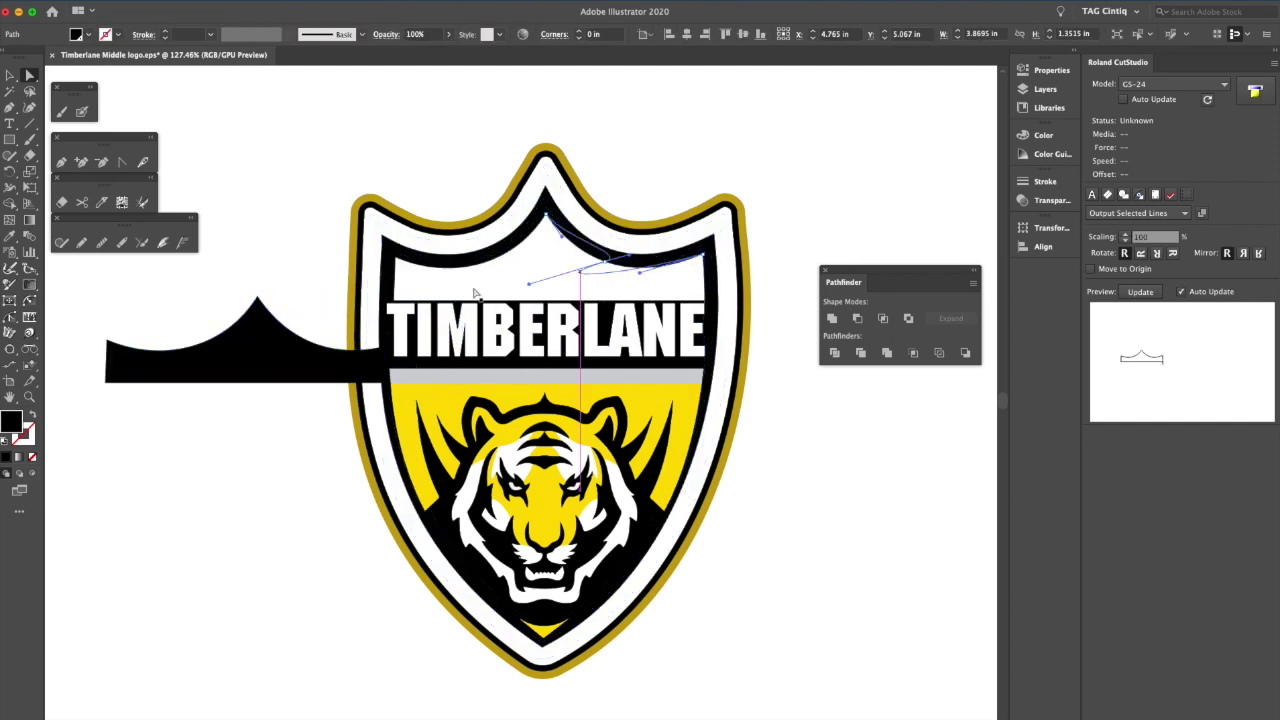
{"action": "left_click_drag", "start_coordinate": [586, 272], "coordinate": [10, 334]}
{"action": "key", "text": "ctrl+z"}
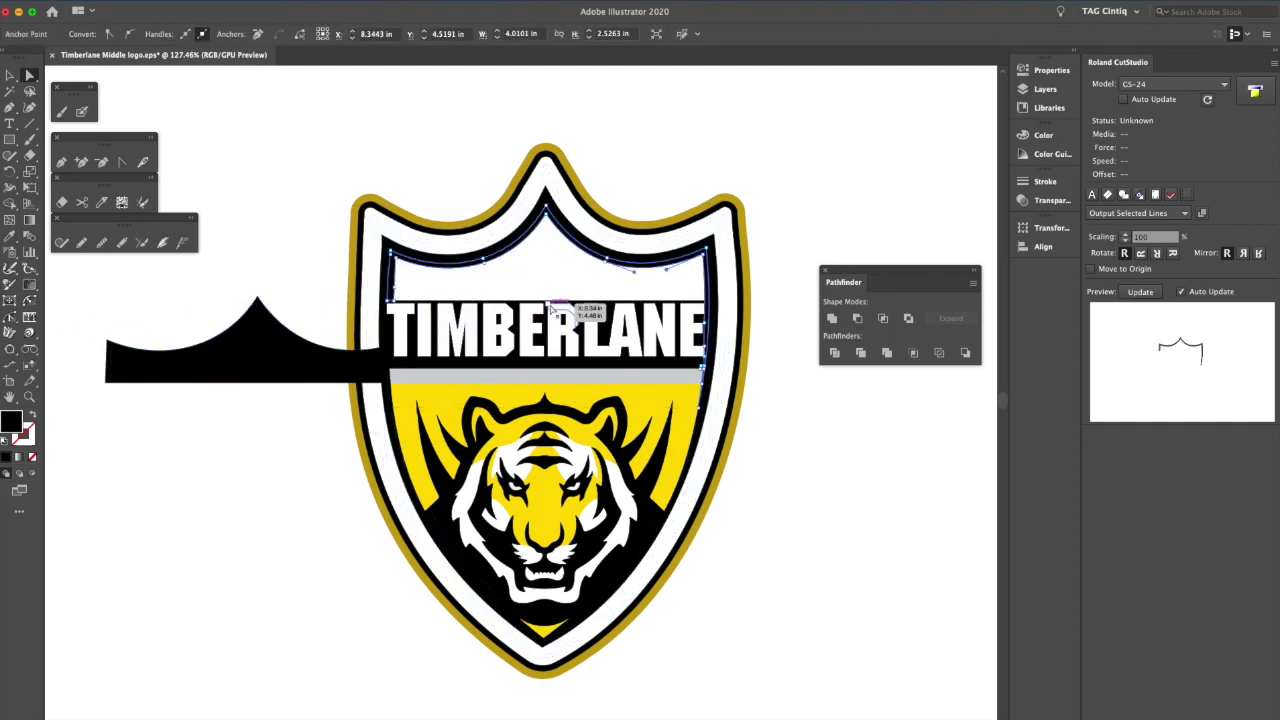
{"action": "key", "text": "ctrl+z"}
{"action": "left_click", "coordinate": [820, 517]}
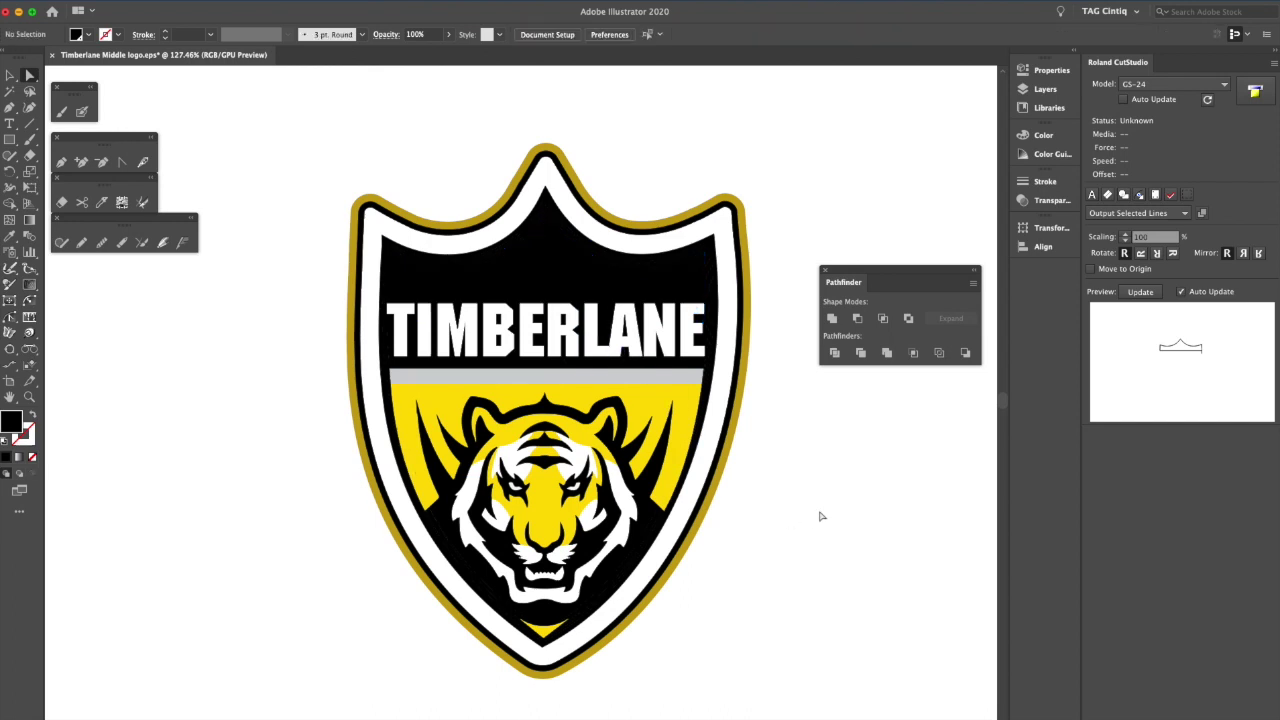
{"action": "left_click", "coordinate": [547, 200]}
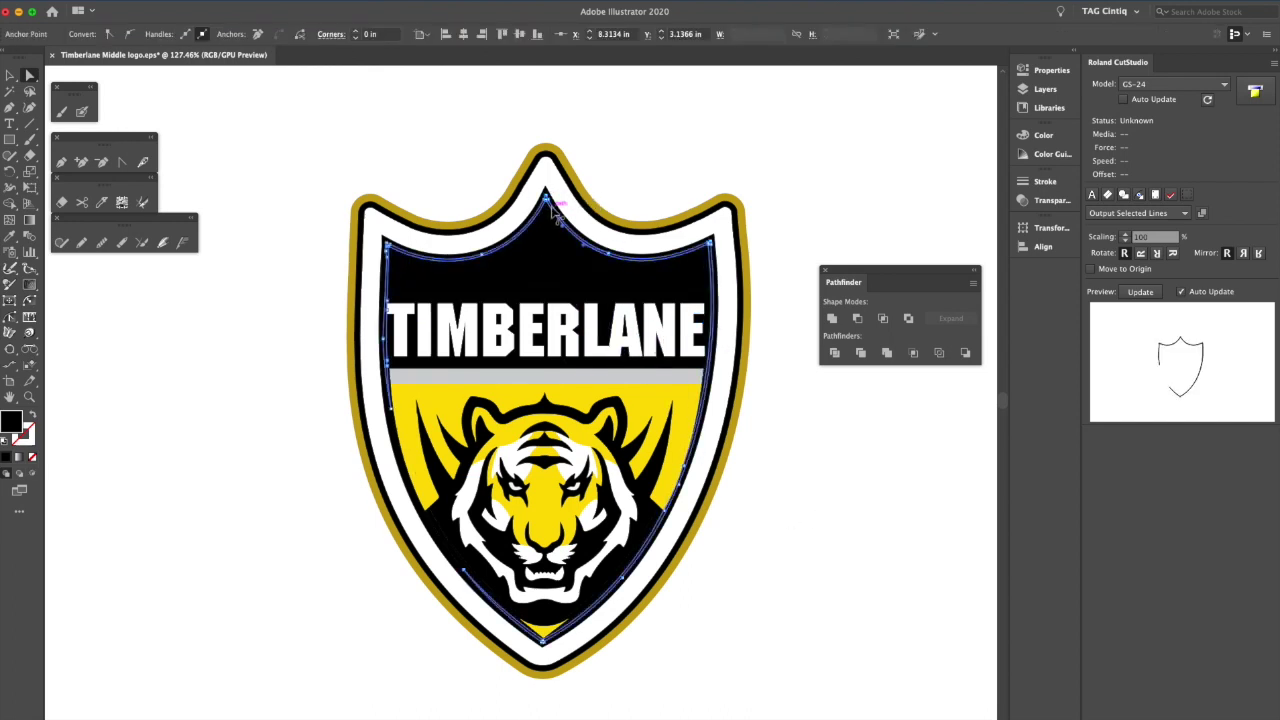
{"action": "left_click_drag", "start_coordinate": [552, 214], "coordinate": [206, 303]}
{"action": "key", "text": "ctrl+z"}
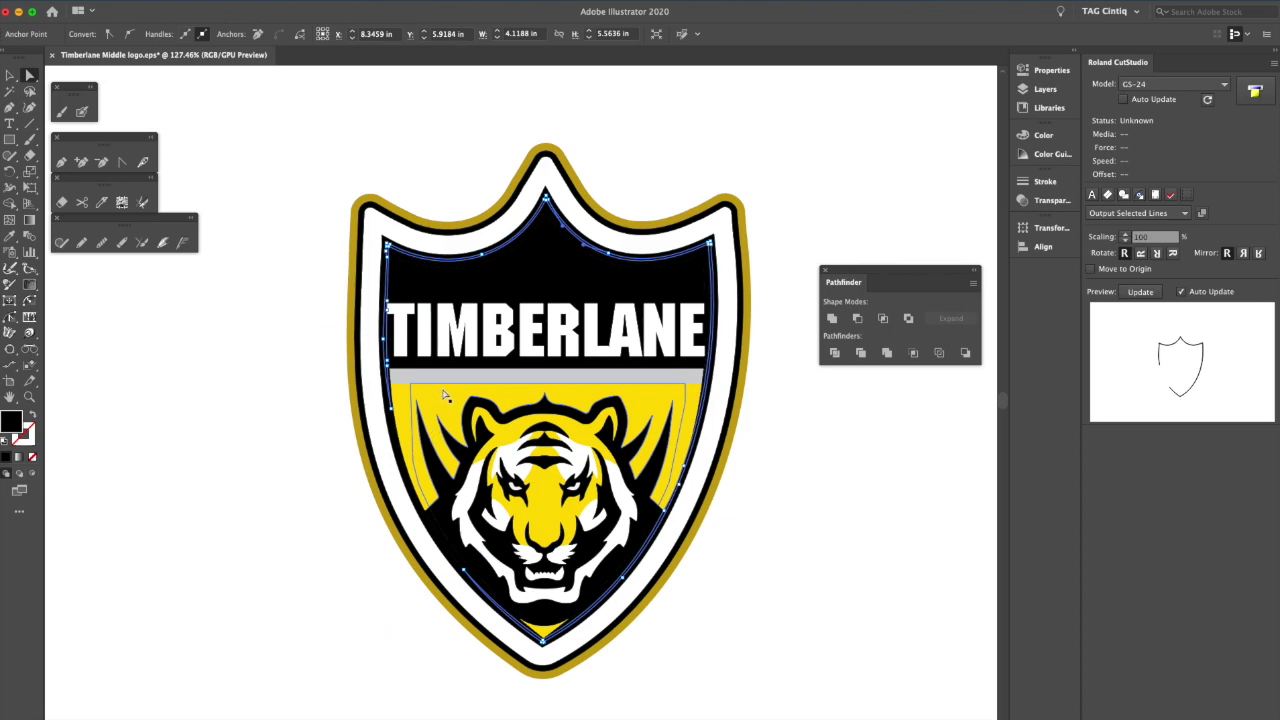
{"action": "left_click", "coordinate": [448, 398]}
{"action": "left_click_drag", "start_coordinate": [448, 398], "coordinate": [180, 405]}
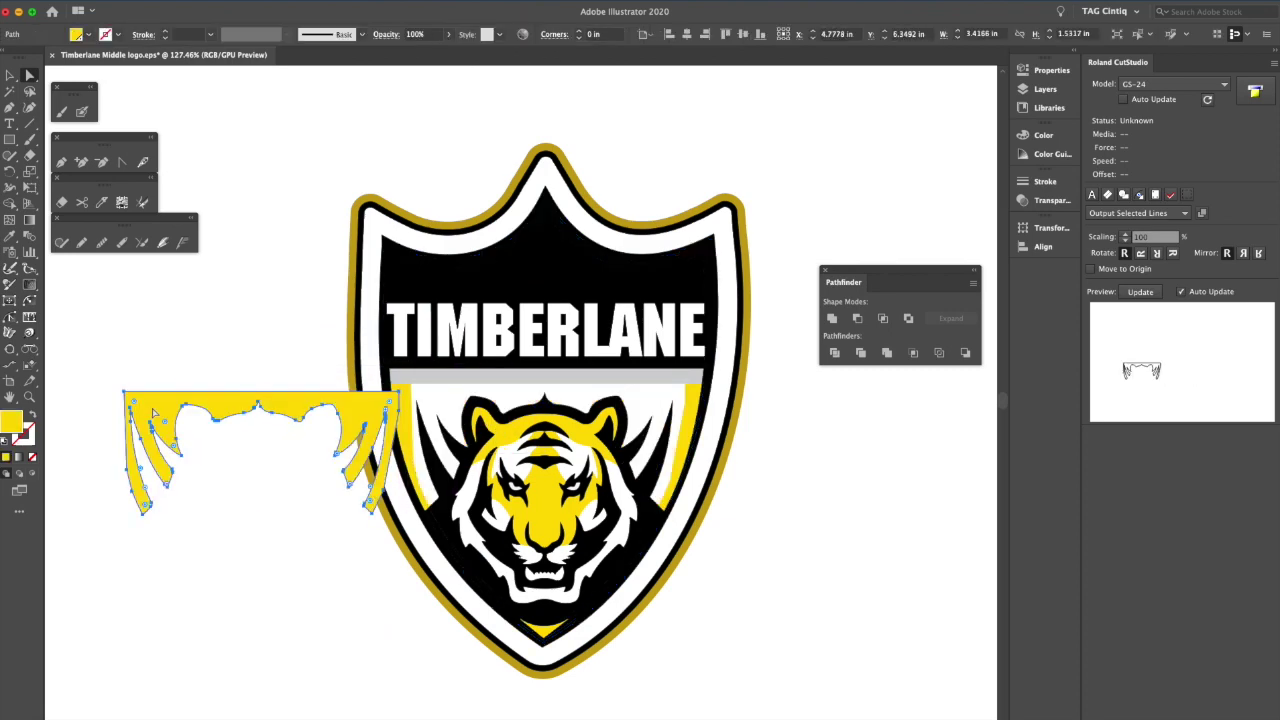
{"action": "key", "text": "ctrl+z"}
{"action": "left_click", "coordinate": [184, 465]}
{"action": "key", "text": "ctrl+y"}
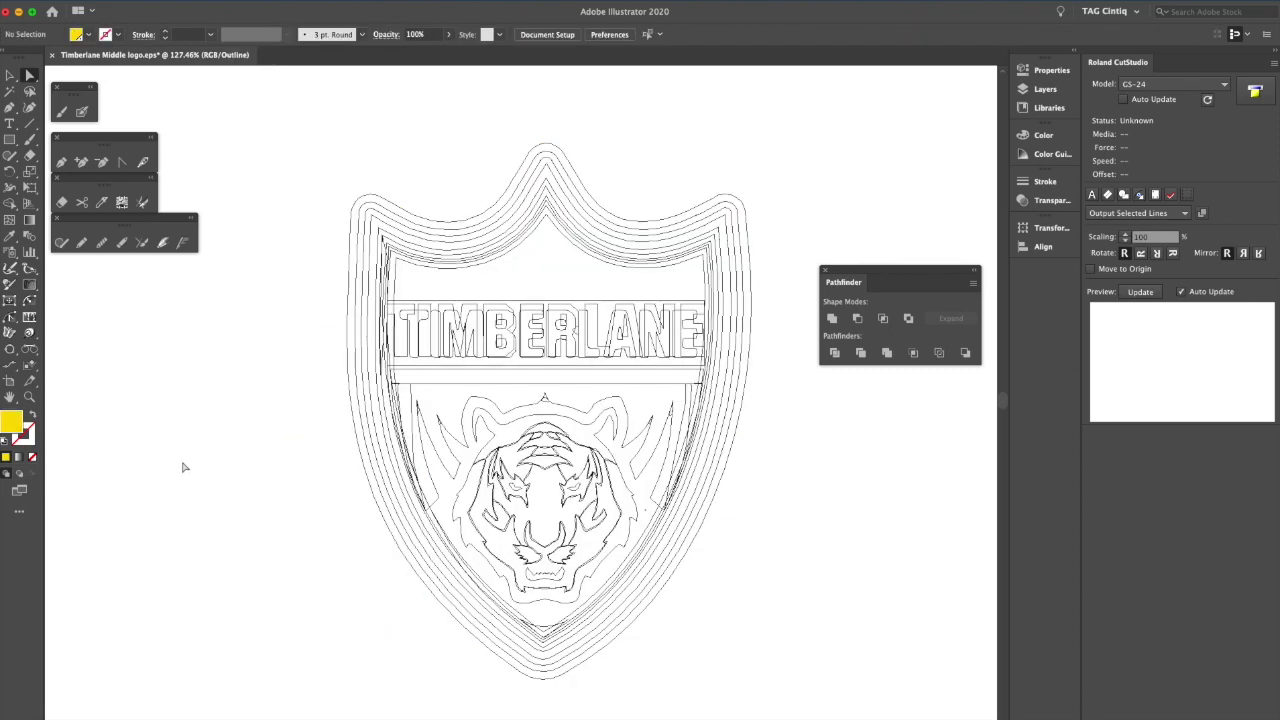
{"action": "key", "text": "ctrl+y"}
{"action": "left_click_drag", "start_coordinate": [266, 129], "coordinate": [763, 618]}
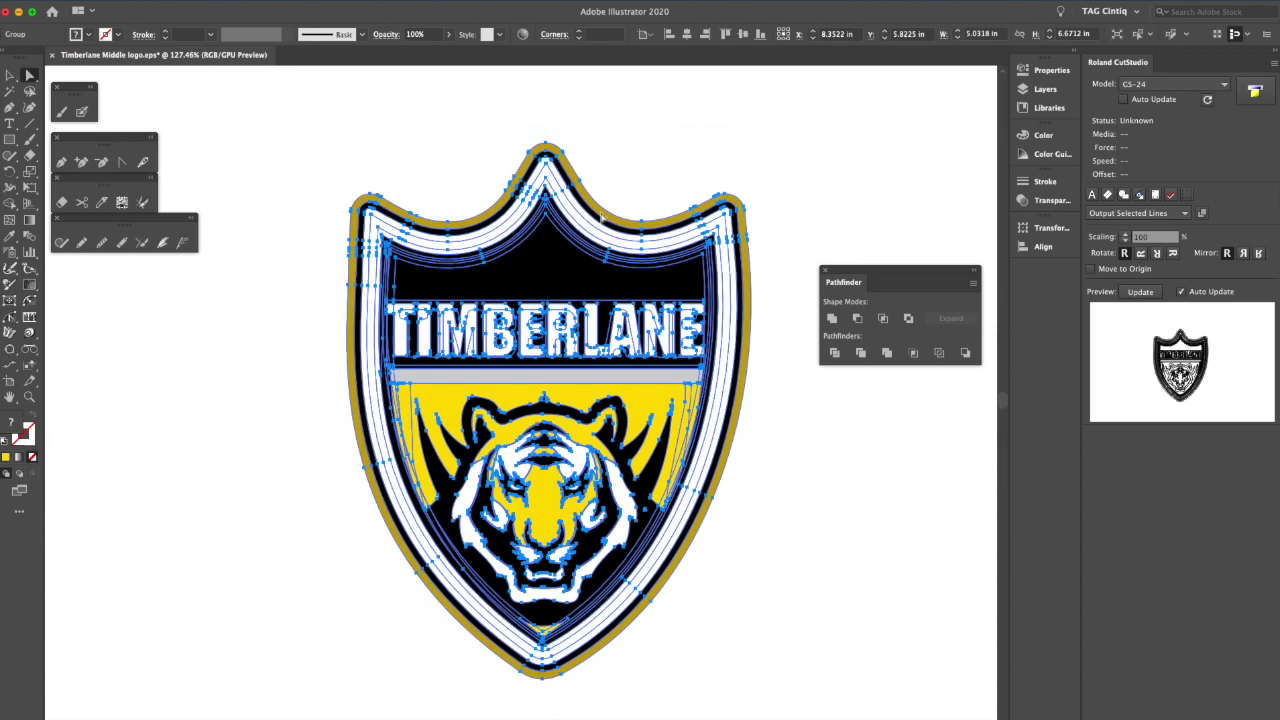
{"action": "left_click", "coordinate": [740, 529]}
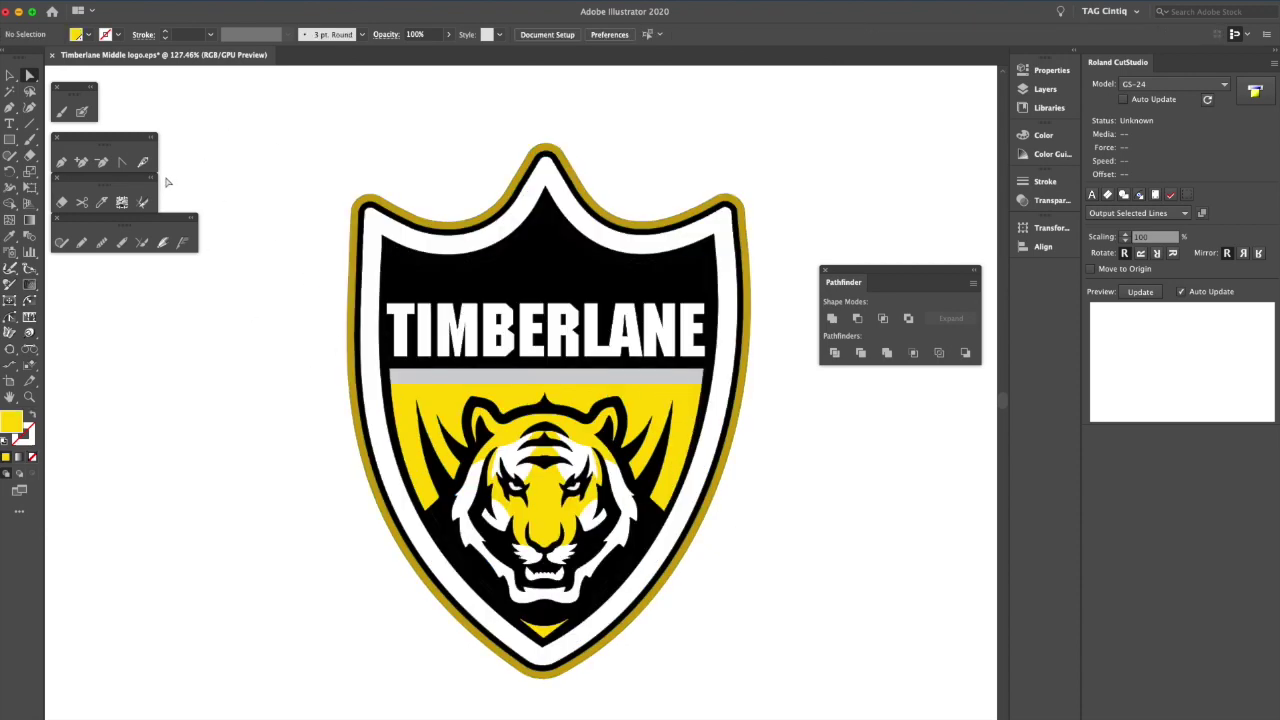
Set the Magic Wand's Fill Color tolerance to 5 in its options
{"action": "left_click", "coordinate": [10, 92]}
{"action": "double_click", "coordinate": [8, 92]}
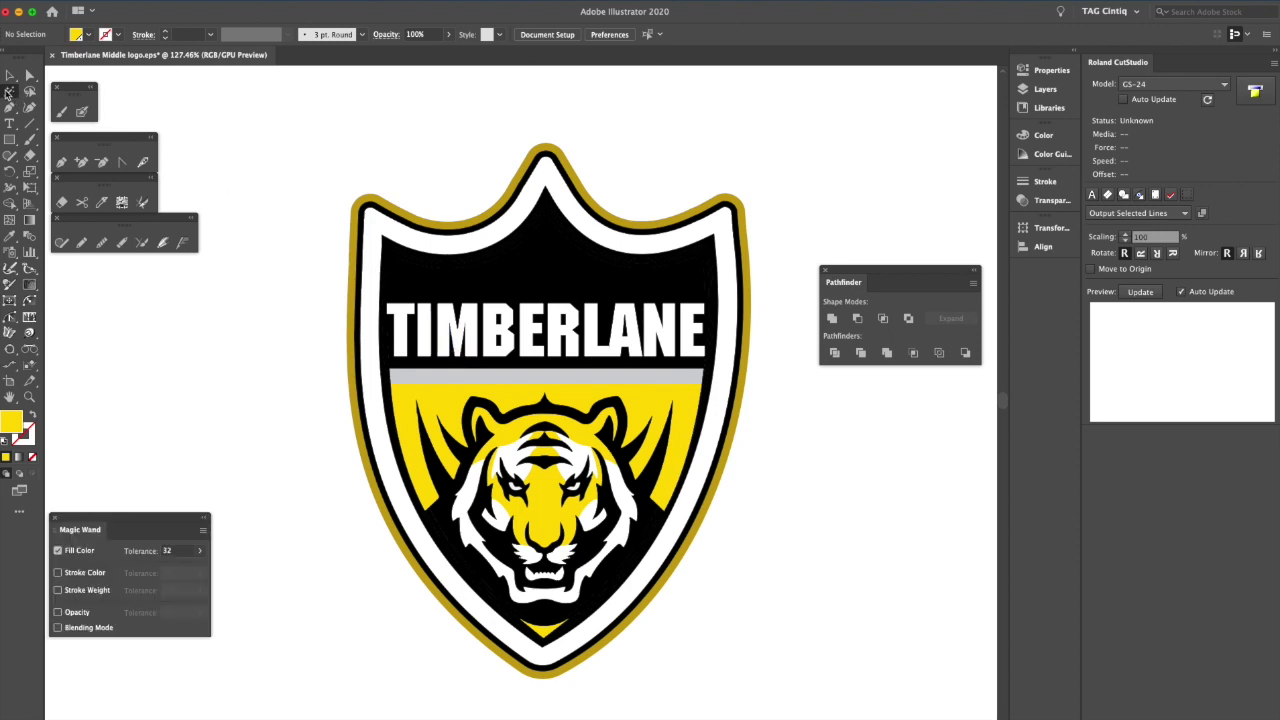
{"action": "left_click", "coordinate": [178, 553]}
{"action": "type", "text": "1"}
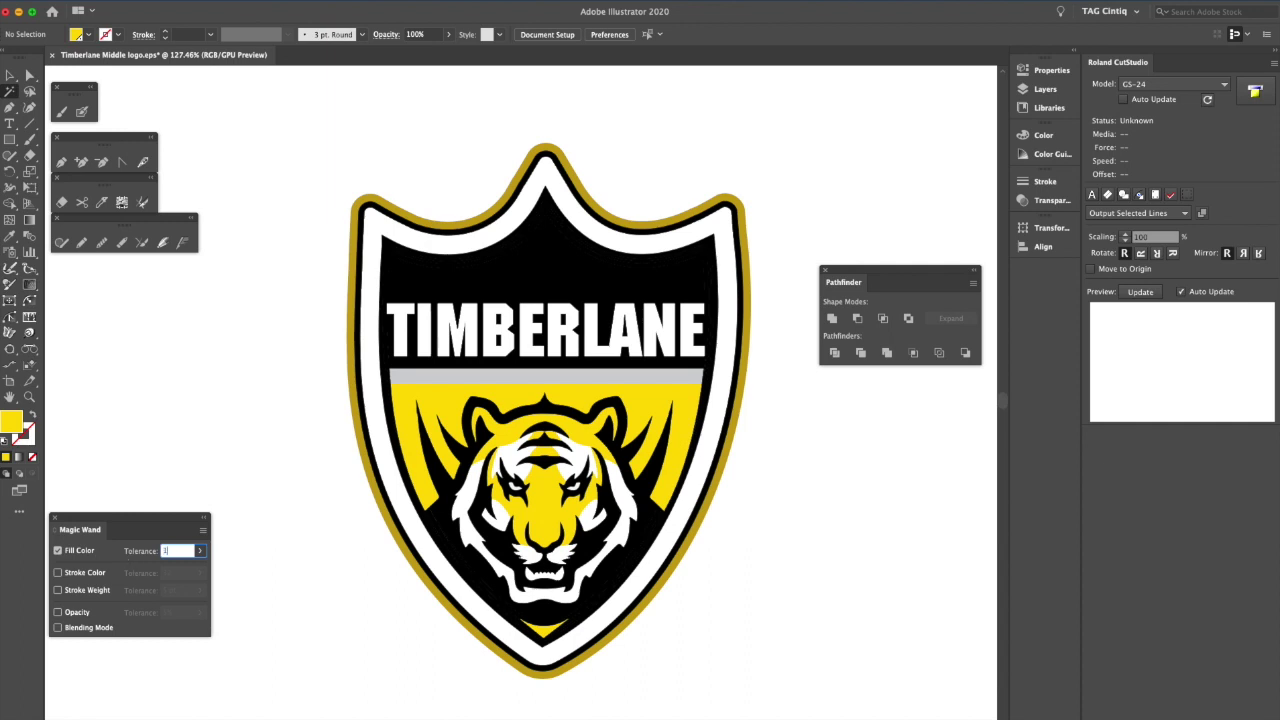
{"action": "double_click", "coordinate": [9, 92]}
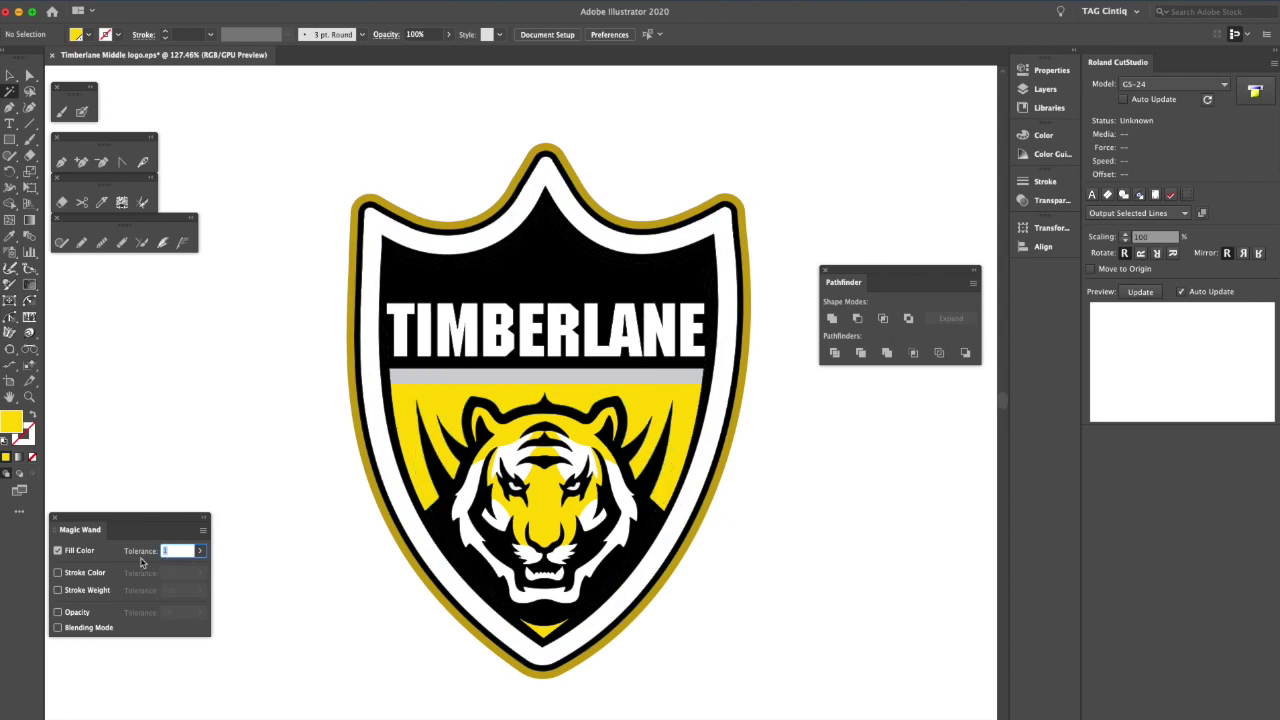
{"action": "key", "text": "Return"}
{"action": "left_click", "coordinate": [454, 404]}
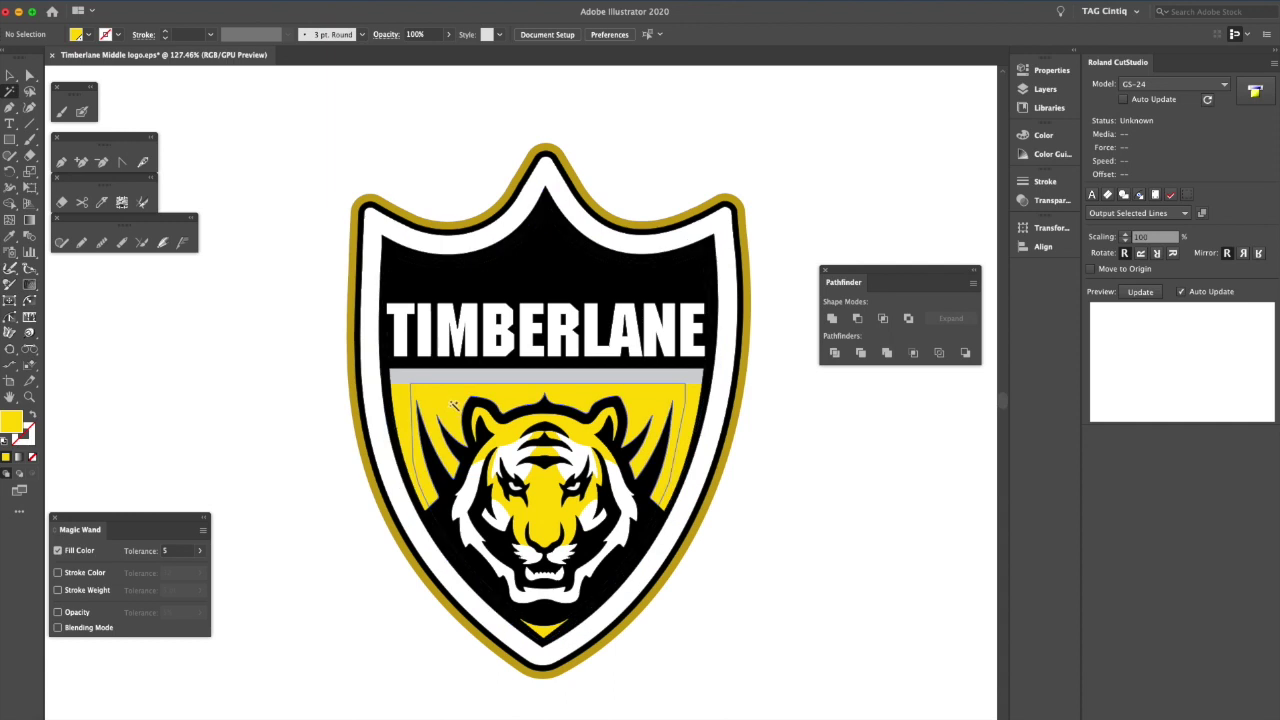
Select the matching yellow pieces, unite them, and test-move the result before undoing the move
{"action": "left_click", "coordinate": [454, 404]}
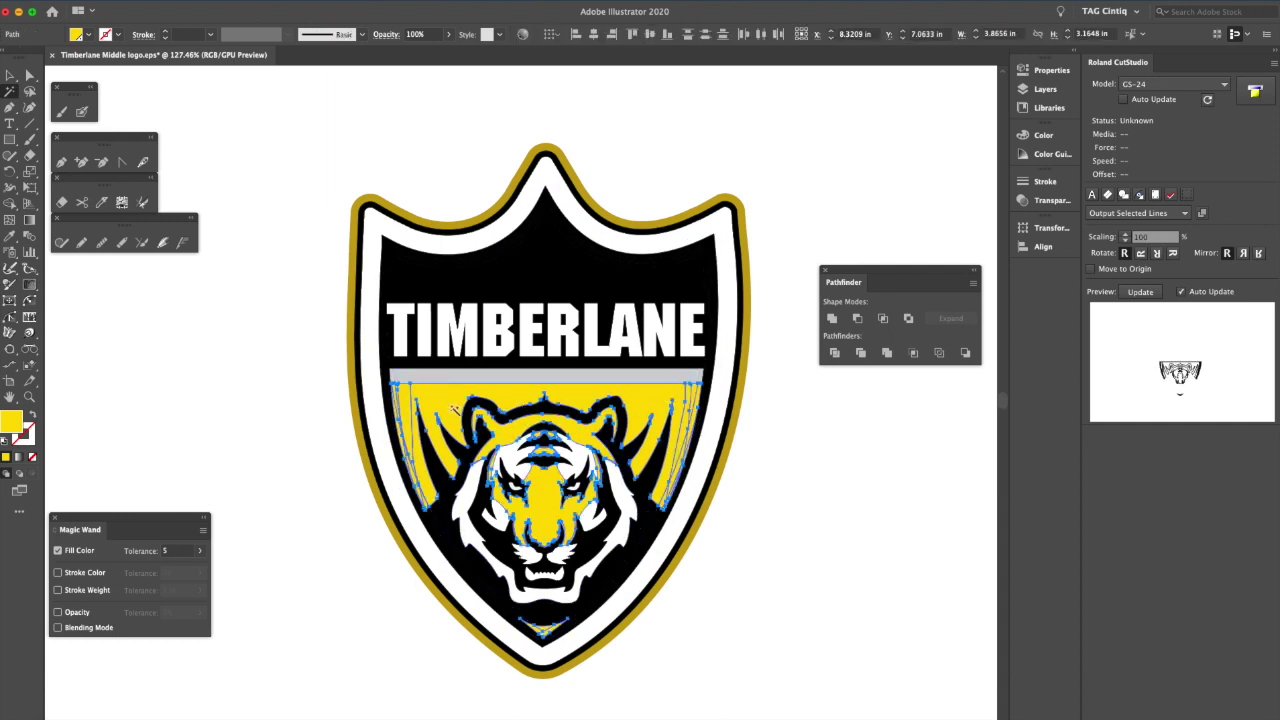
{"action": "left_click", "coordinate": [10, 76]}
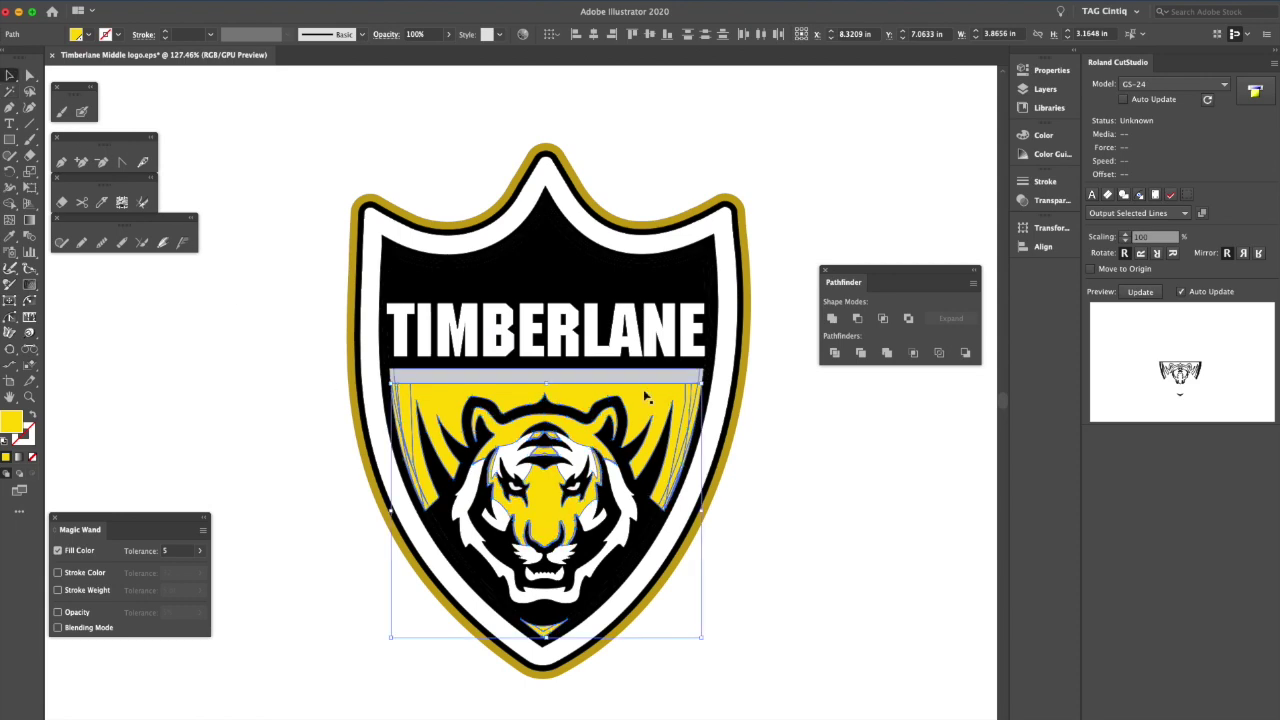
{"action": "left_click_drag", "start_coordinate": [646, 397], "coordinate": [333, 368]}
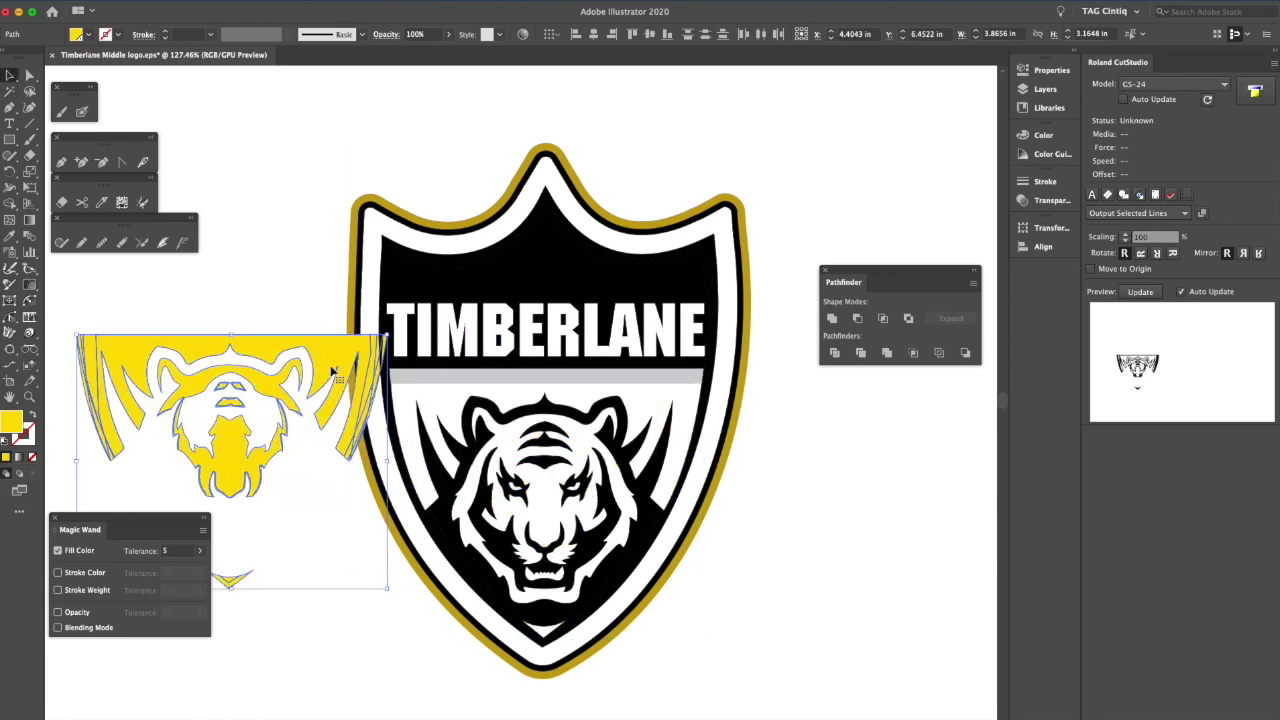
{"action": "key", "text": "super+z"}
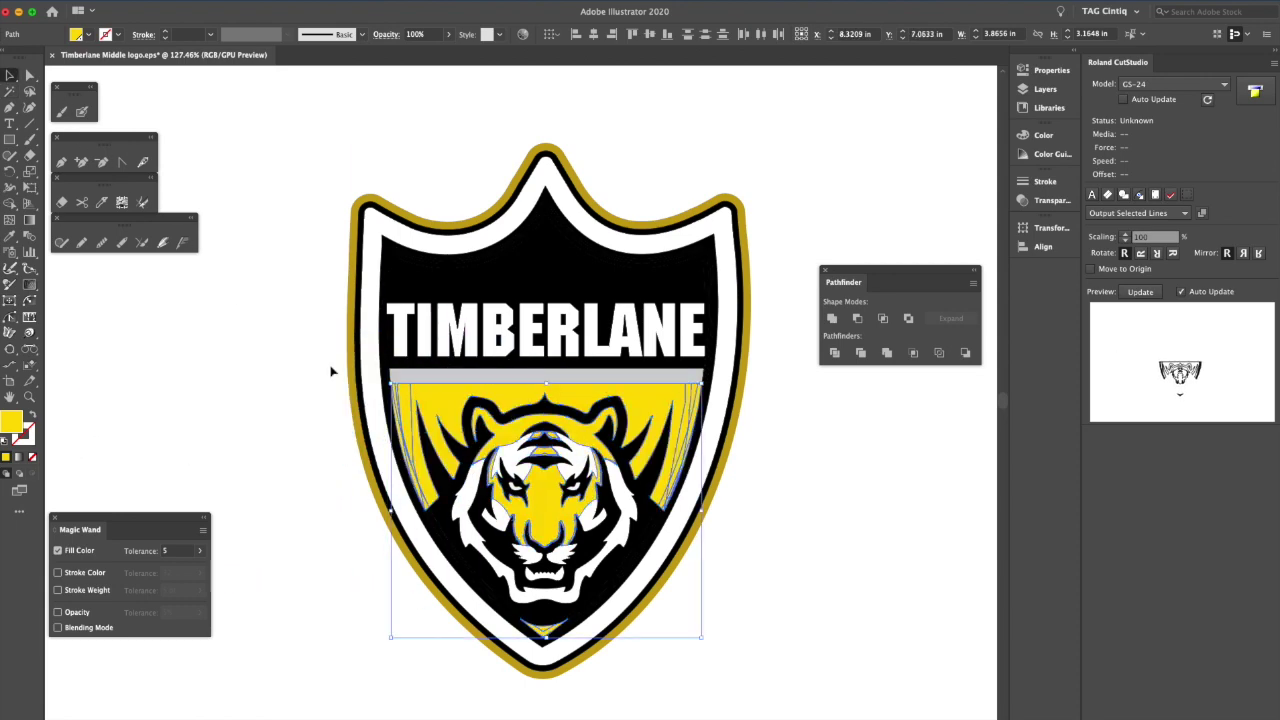
{"action": "left_click", "coordinate": [832, 318]}
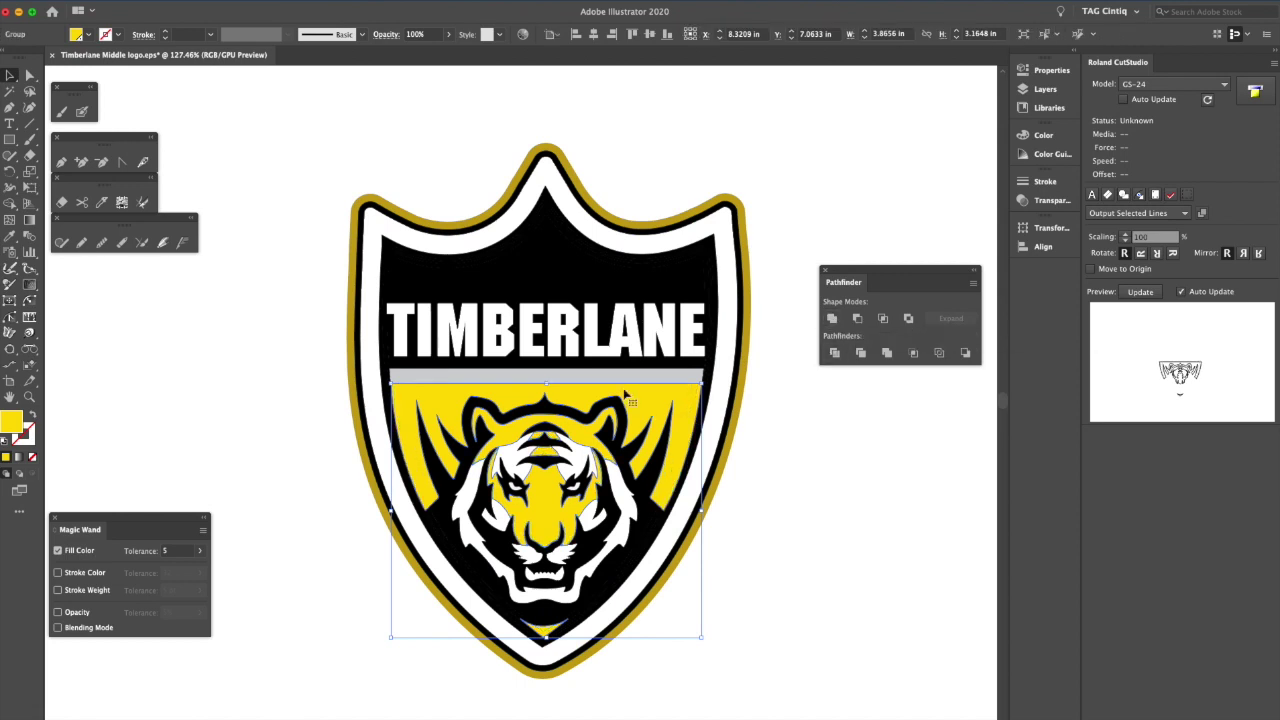
{"action": "left_click_drag", "start_coordinate": [690, 395], "coordinate": [344, 409]}
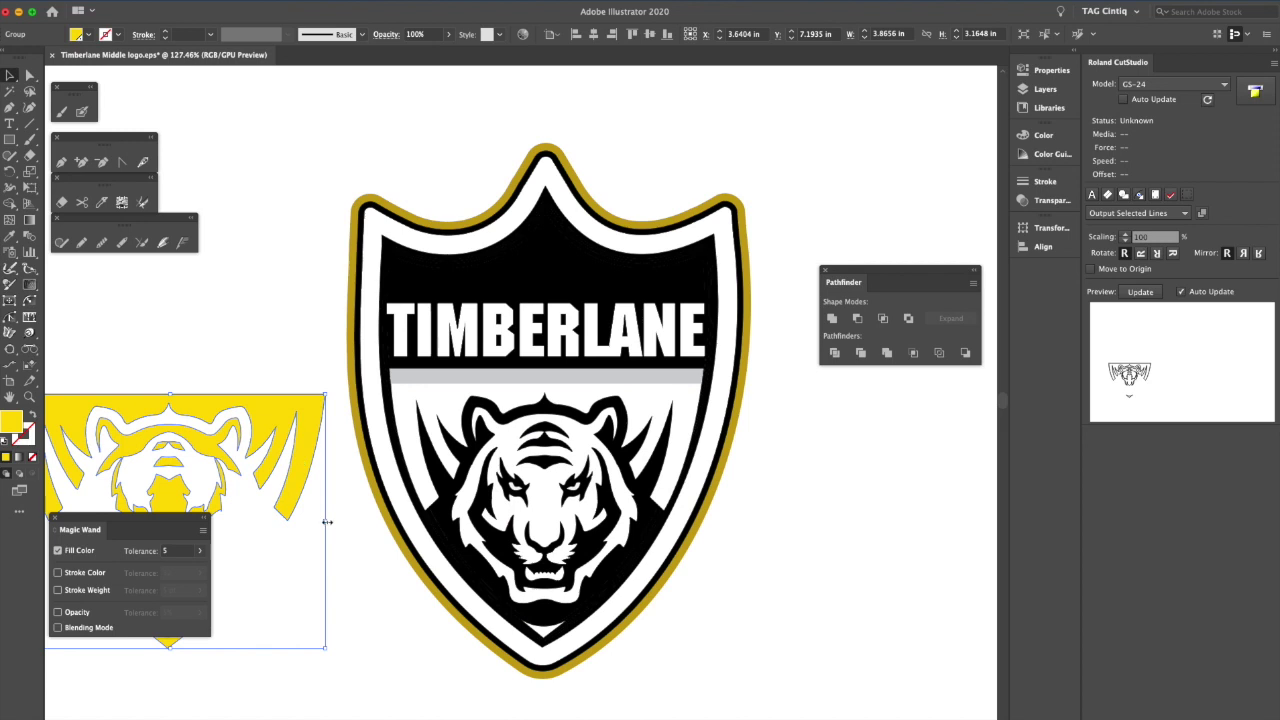
{"action": "key", "text": "ctrl+z"}
{"action": "key", "text": "ctrl+z"}
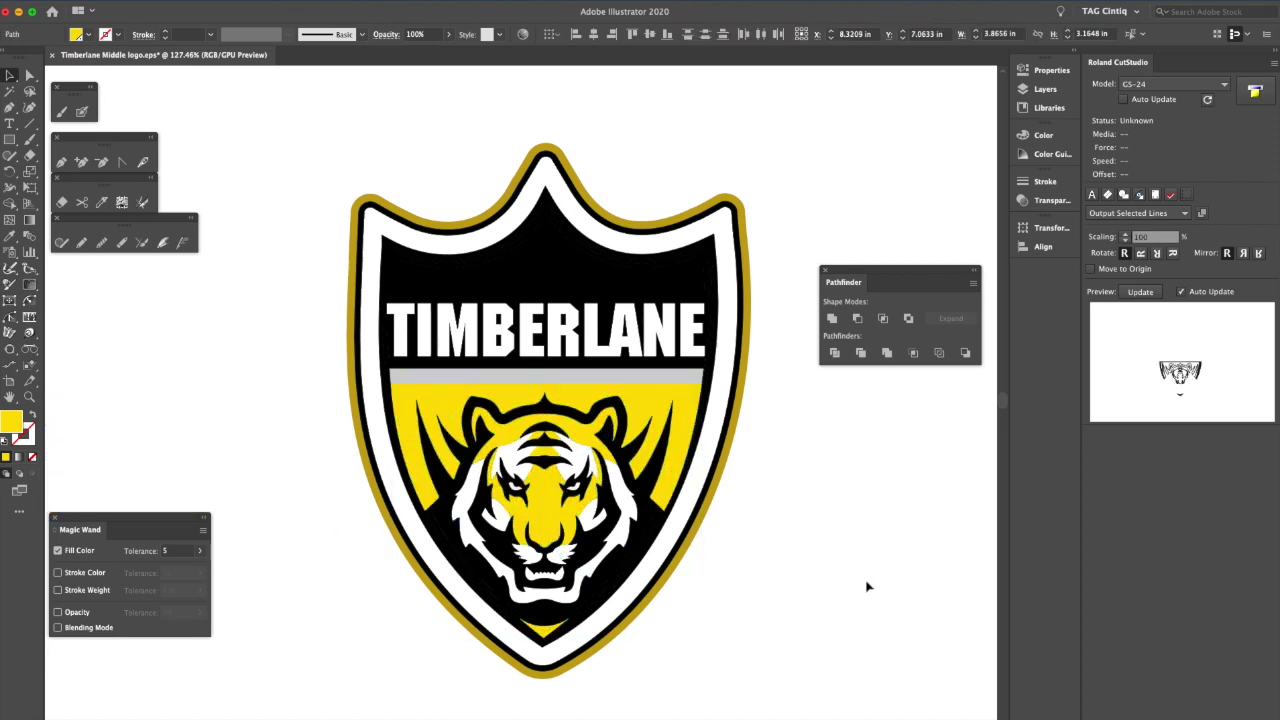
Magic Wand the yellow area behind the tiger again and Unite its pieces into one shape
{"action": "left_click", "coordinate": [867, 587]}
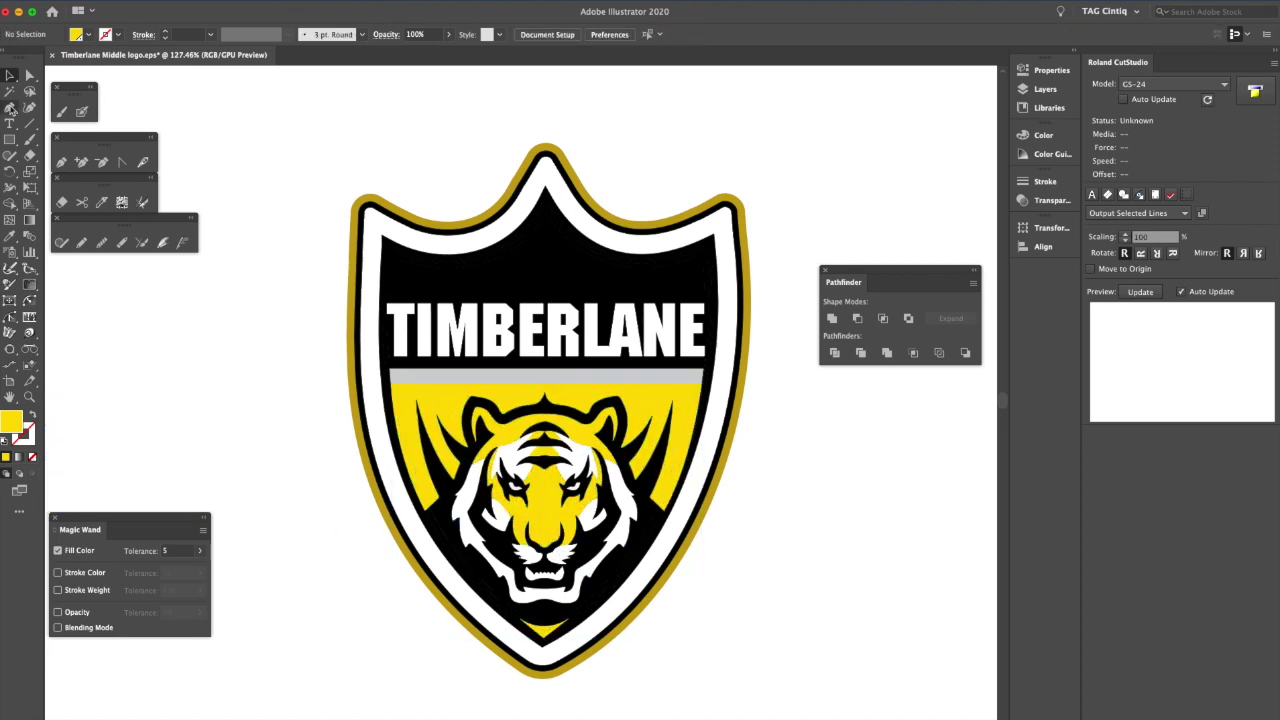
{"action": "left_click", "coordinate": [10, 91]}
{"action": "left_click", "coordinate": [507, 404]}
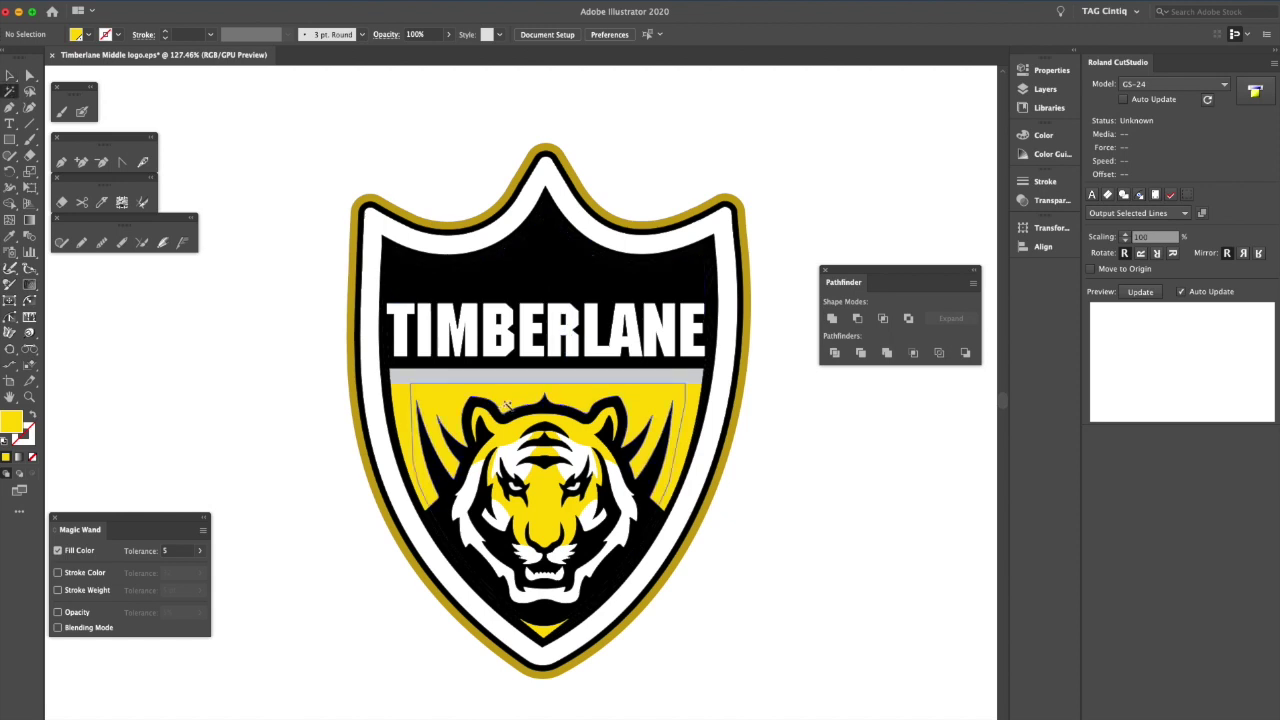
{"action": "left_click", "coordinate": [505, 400]}
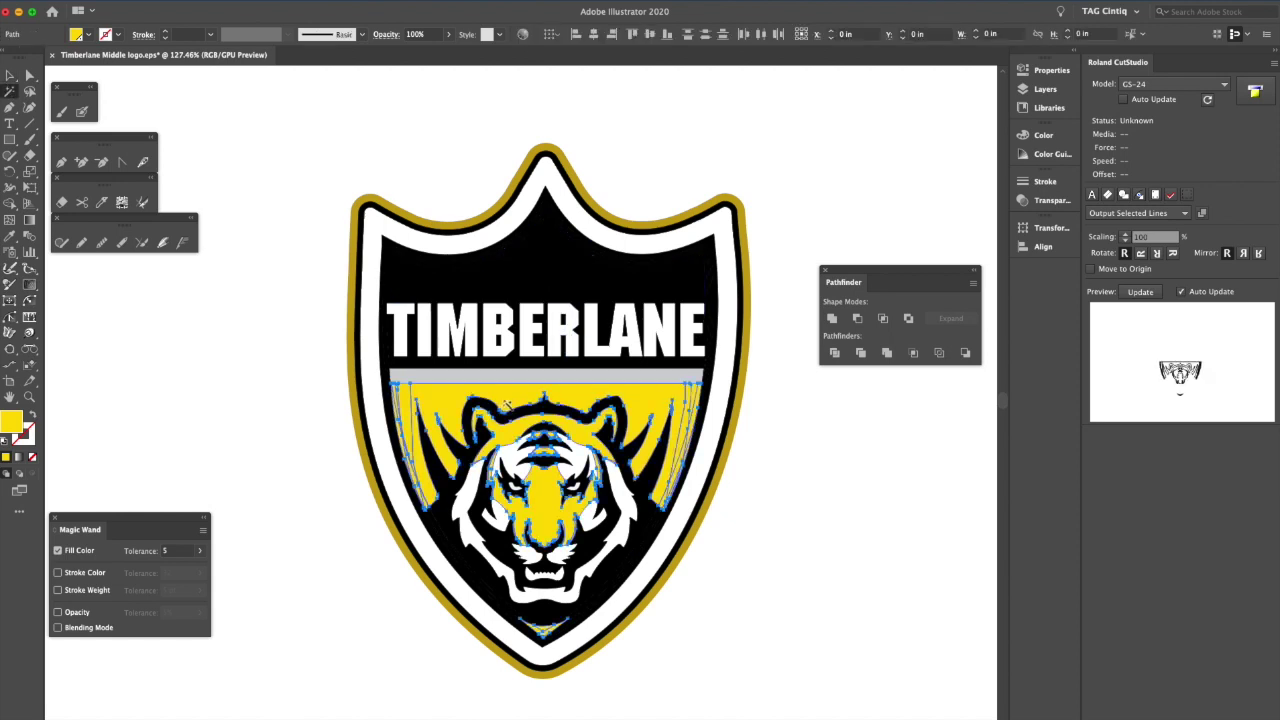
{"action": "left_click", "coordinate": [832, 319]}
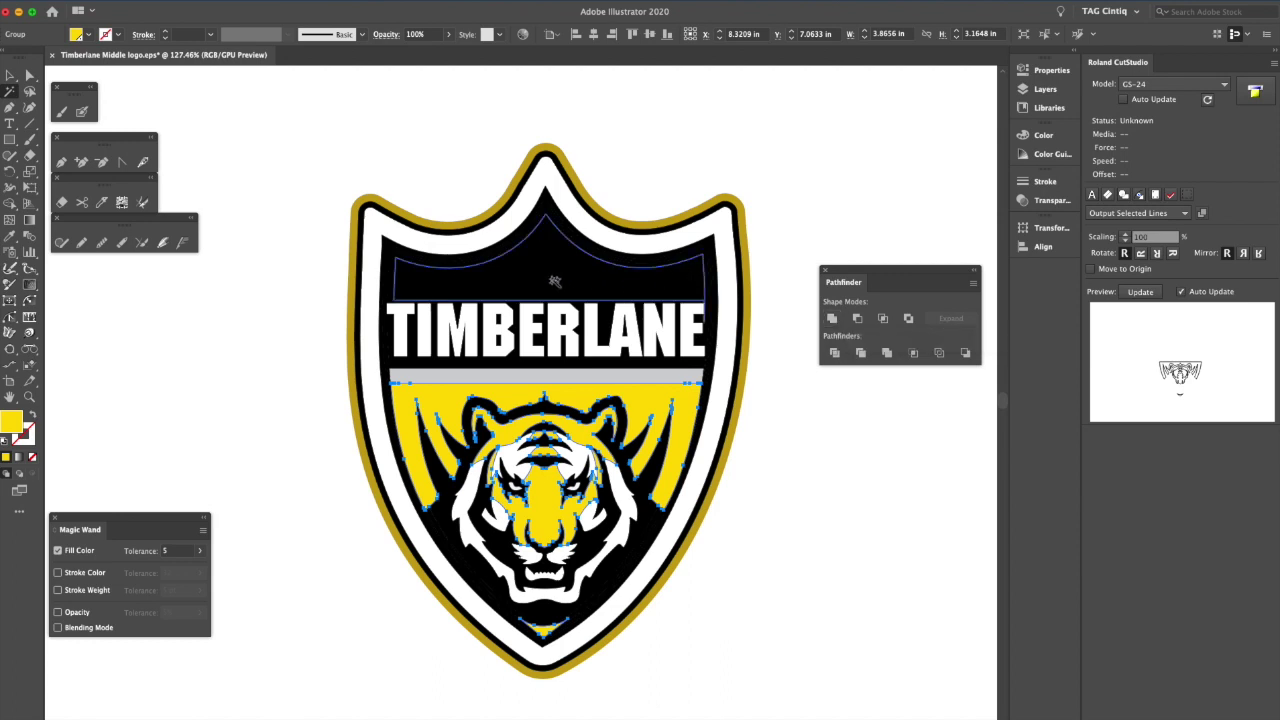
{"action": "left_click", "coordinate": [650, 228]}
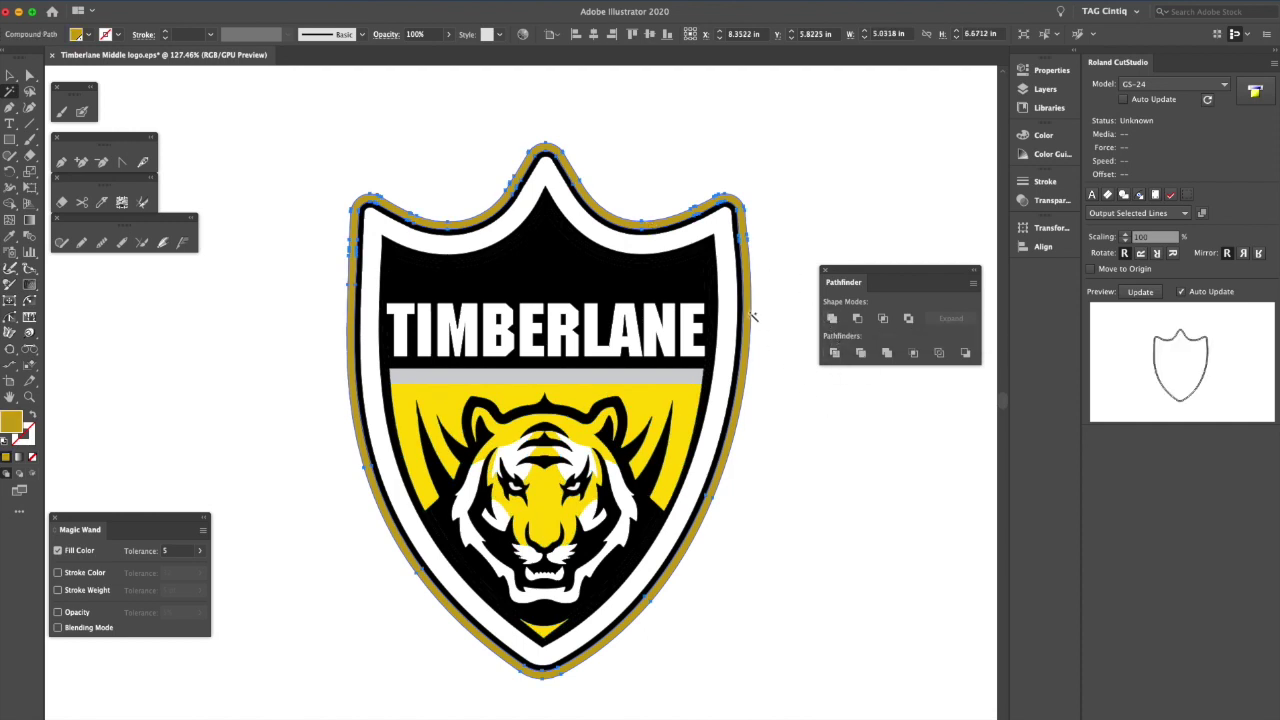
Select the white shapes and raise the Magic Wand tolerance to 15
{"action": "left_click", "coordinate": [679, 244]}
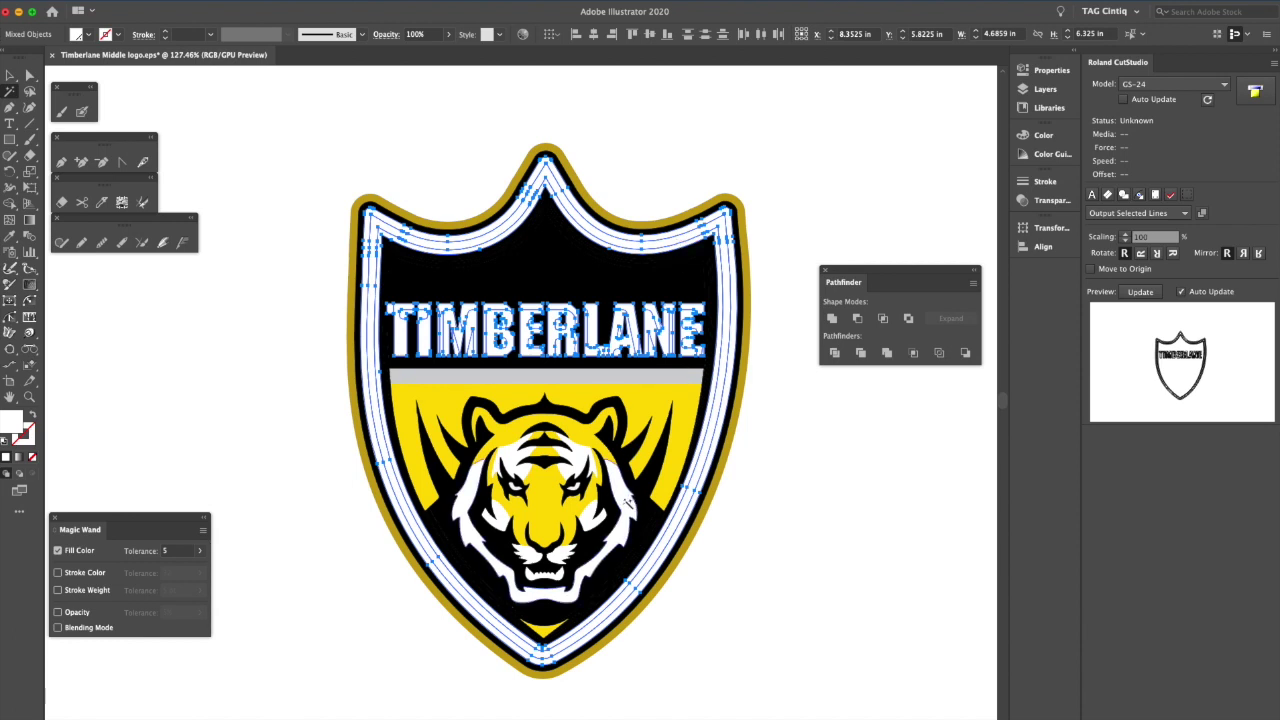
{"action": "left_click", "coordinate": [182, 550]}
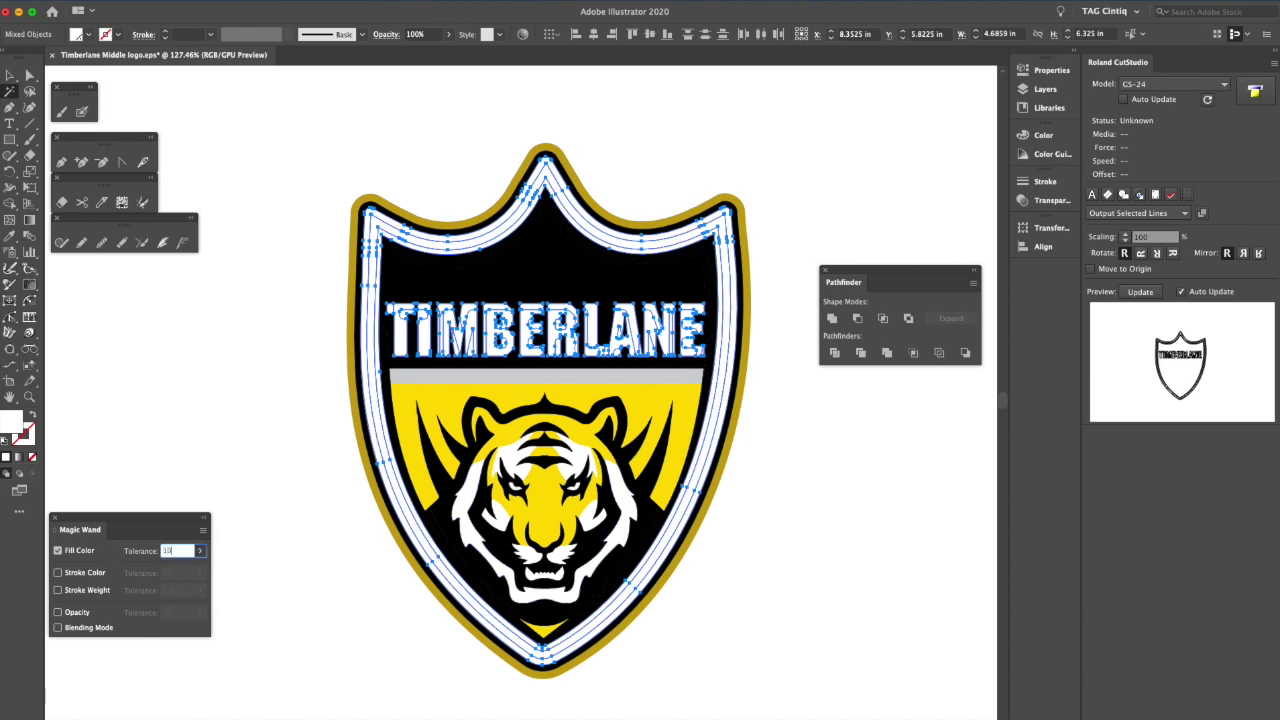
{"action": "left_click", "coordinate": [670, 241]}
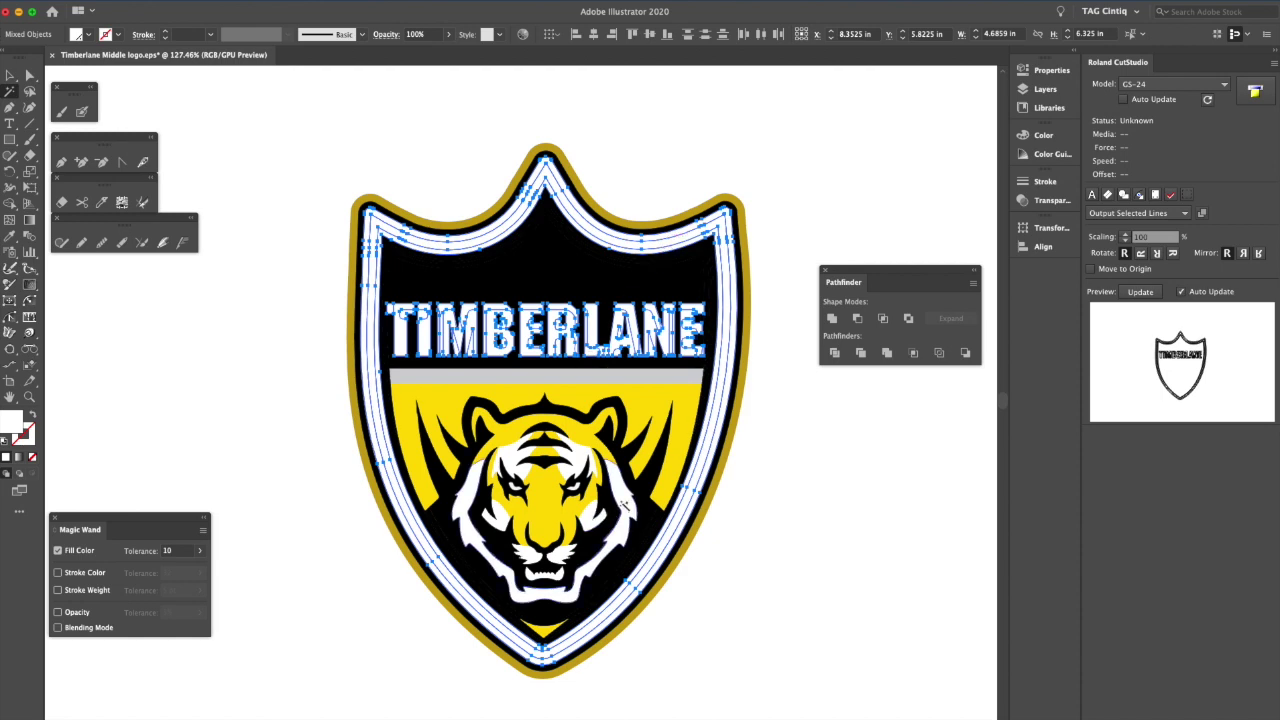
{"action": "left_click", "coordinate": [624, 503]}
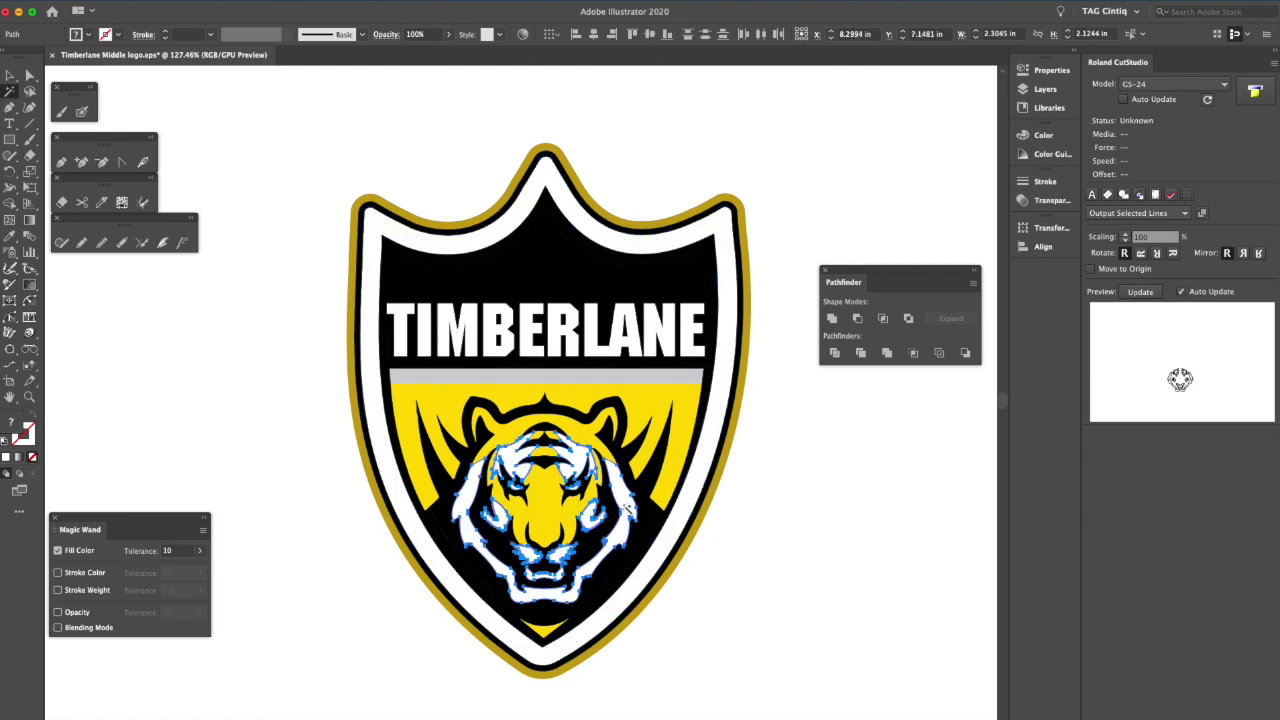
{"action": "left_click", "coordinate": [193, 551]}
{"action": "type", "text": "15"}
{"action": "left_click", "coordinate": [622, 506]}
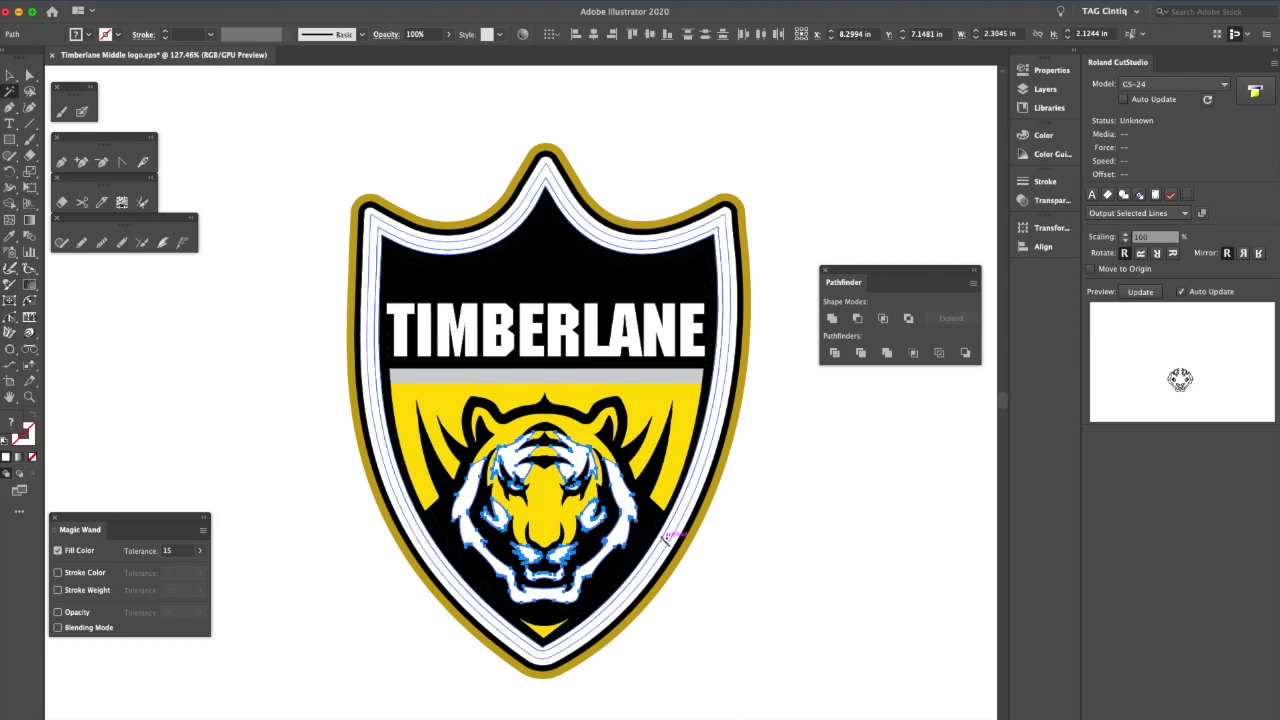
Select the tiger's white fur, the white shield border and TIMBERLANE letters, then Unite them
{"action": "left_click", "coordinate": [667, 537], "text": "alt"}
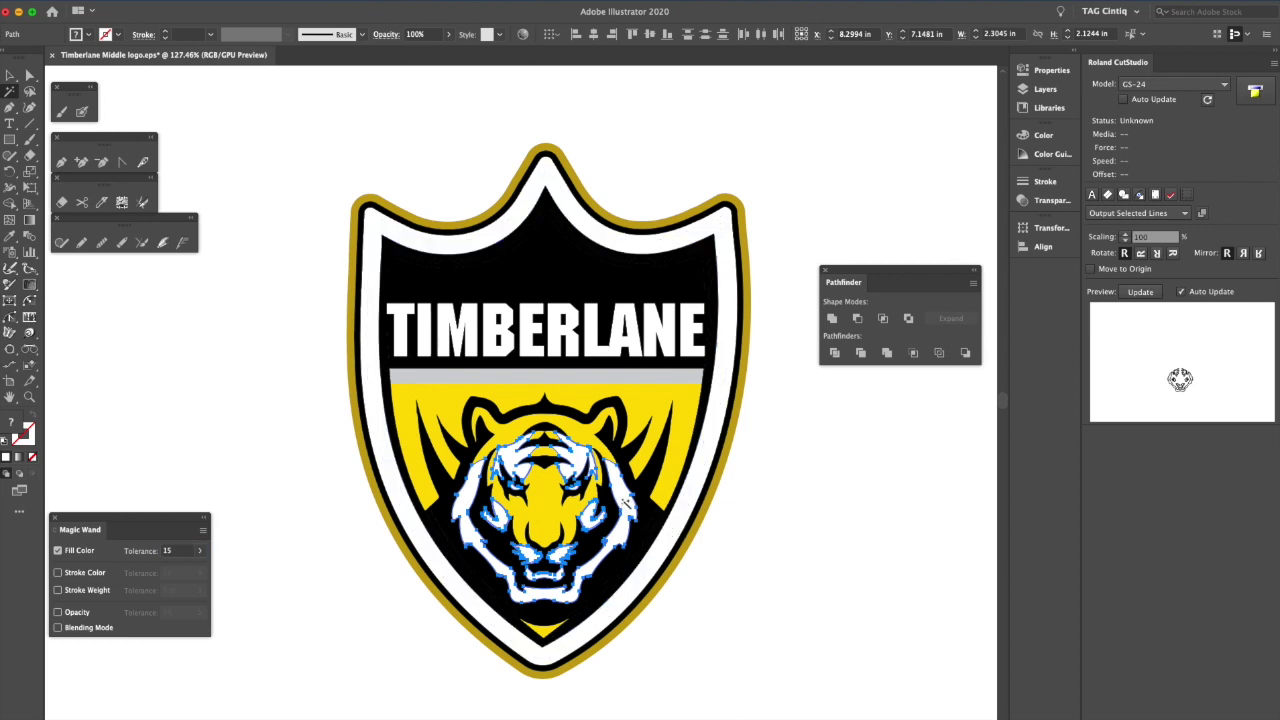
{"action": "left_click", "coordinate": [680, 512], "text": "shift"}
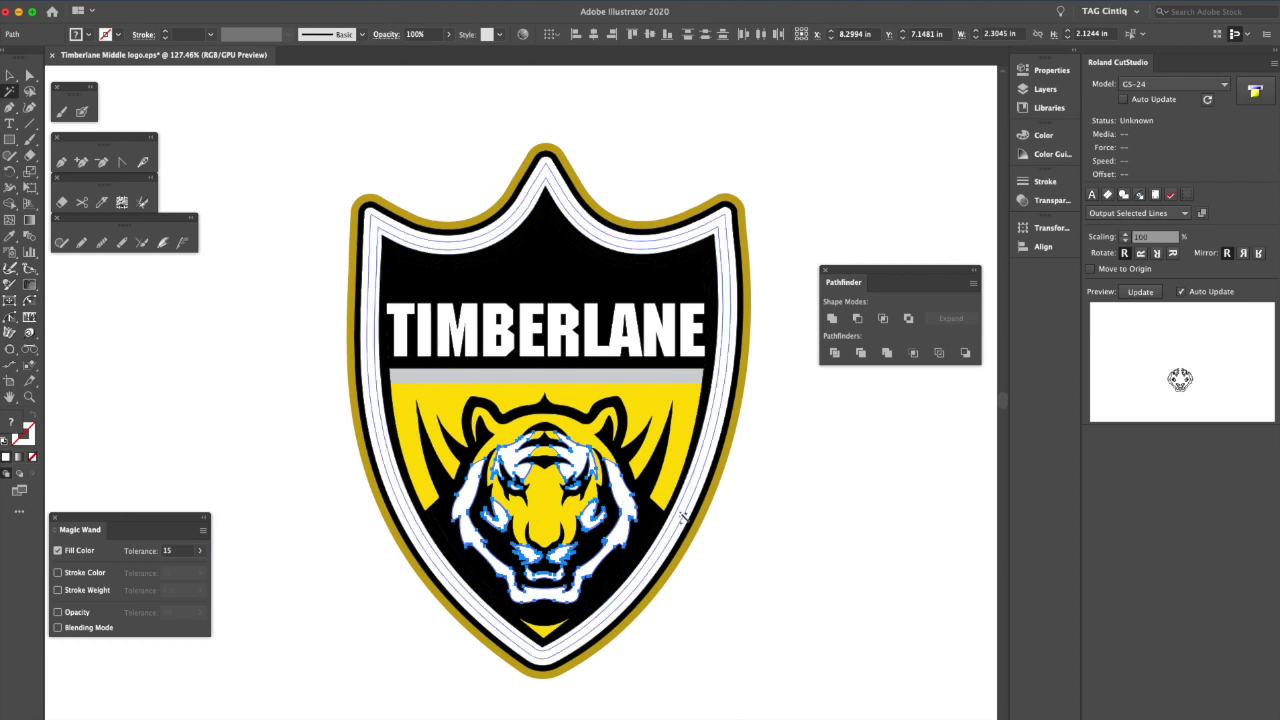
{"action": "left_click", "coordinate": [682, 515], "text": "shift"}
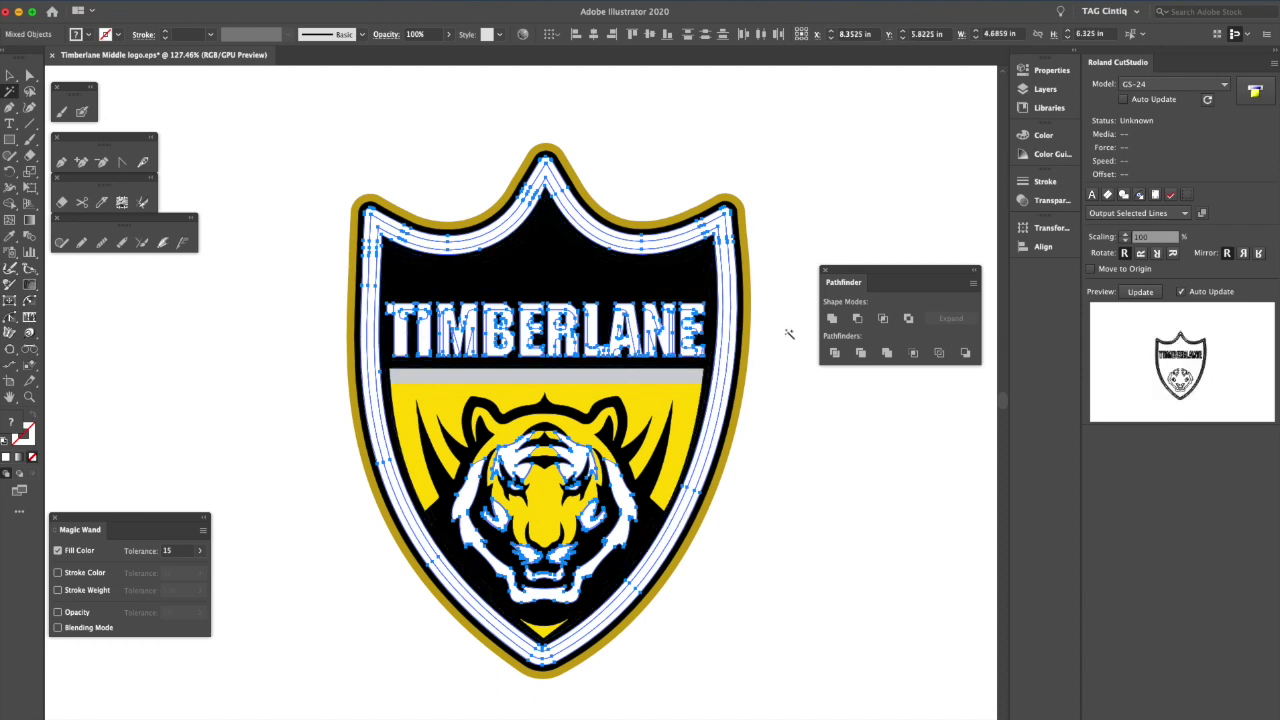
{"action": "left_click", "coordinate": [831, 319]}
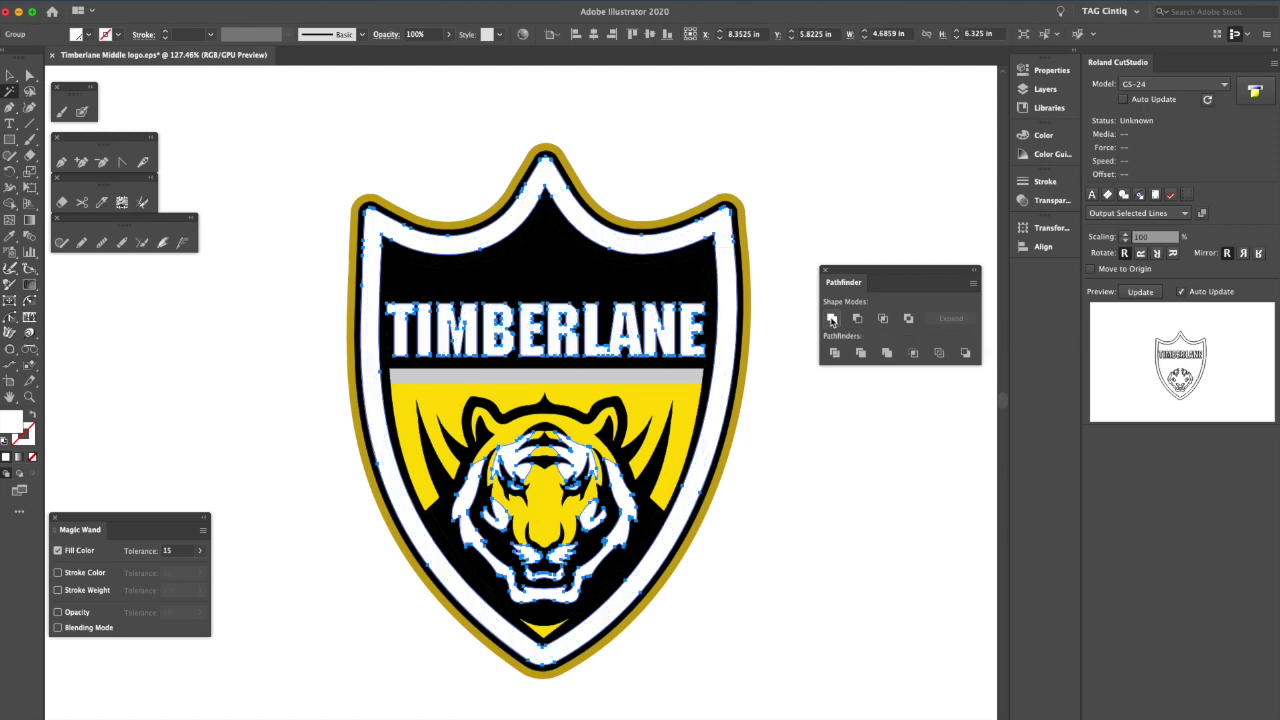
Unite all the black shapes into one and check them in Outline view
{"action": "left_click", "coordinate": [568, 271]}
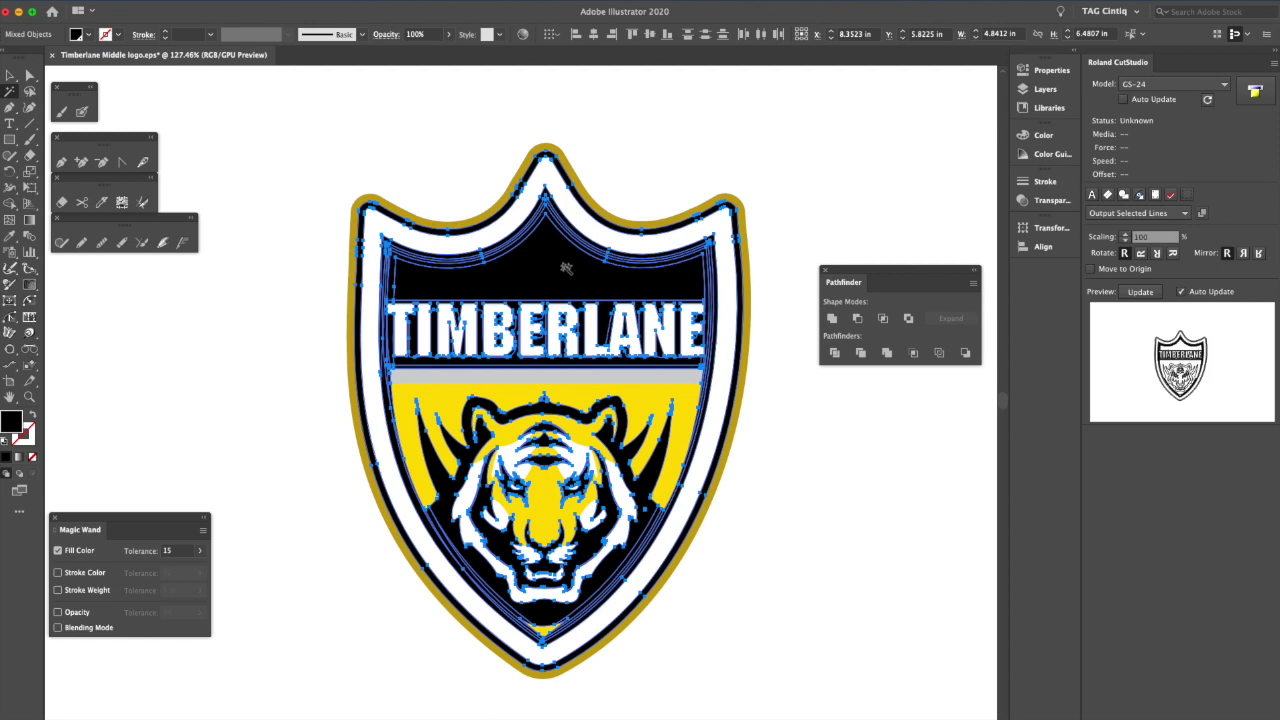
{"action": "left_click", "coordinate": [834, 320]}
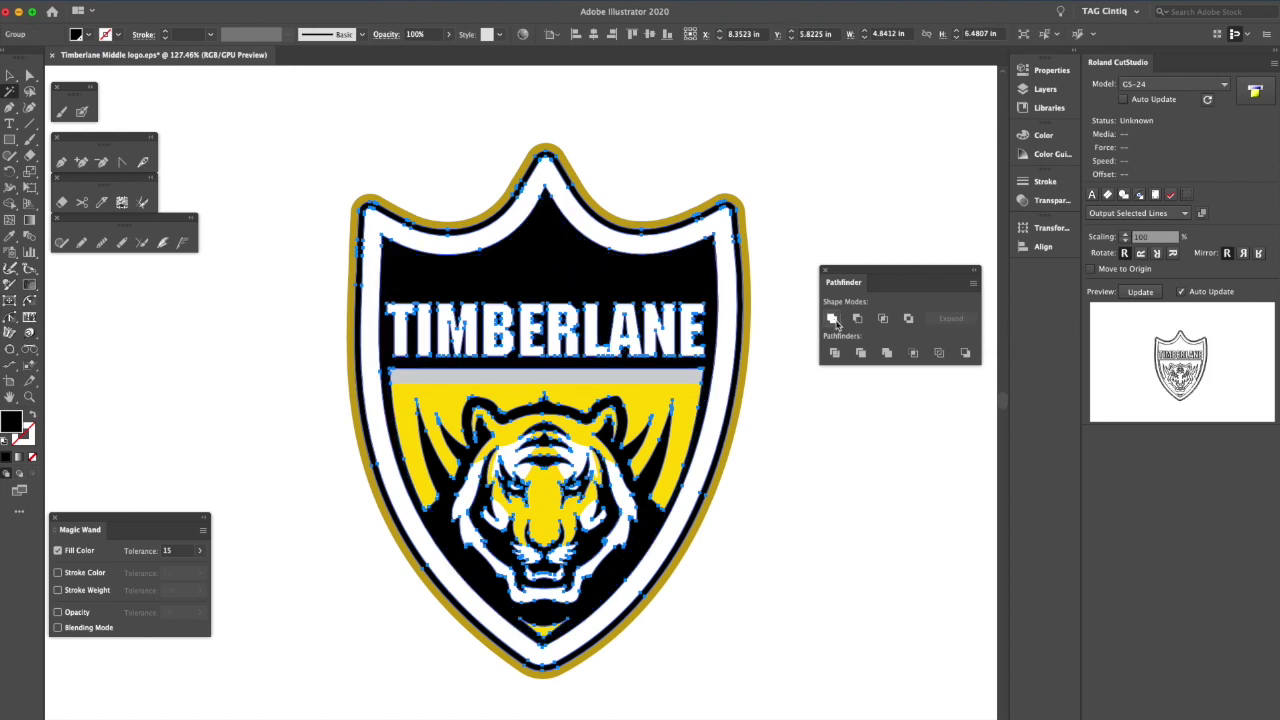
{"action": "key", "text": "super+y"}
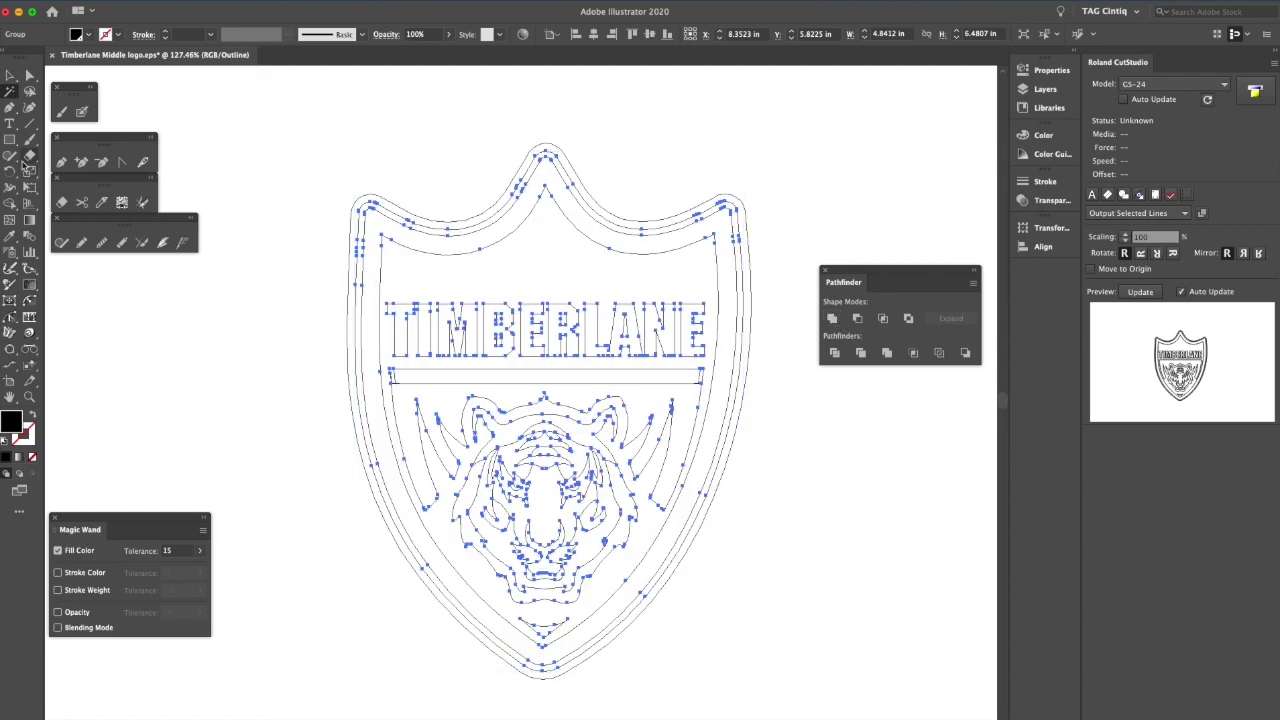
{"action": "left_click", "coordinate": [297, 234]}
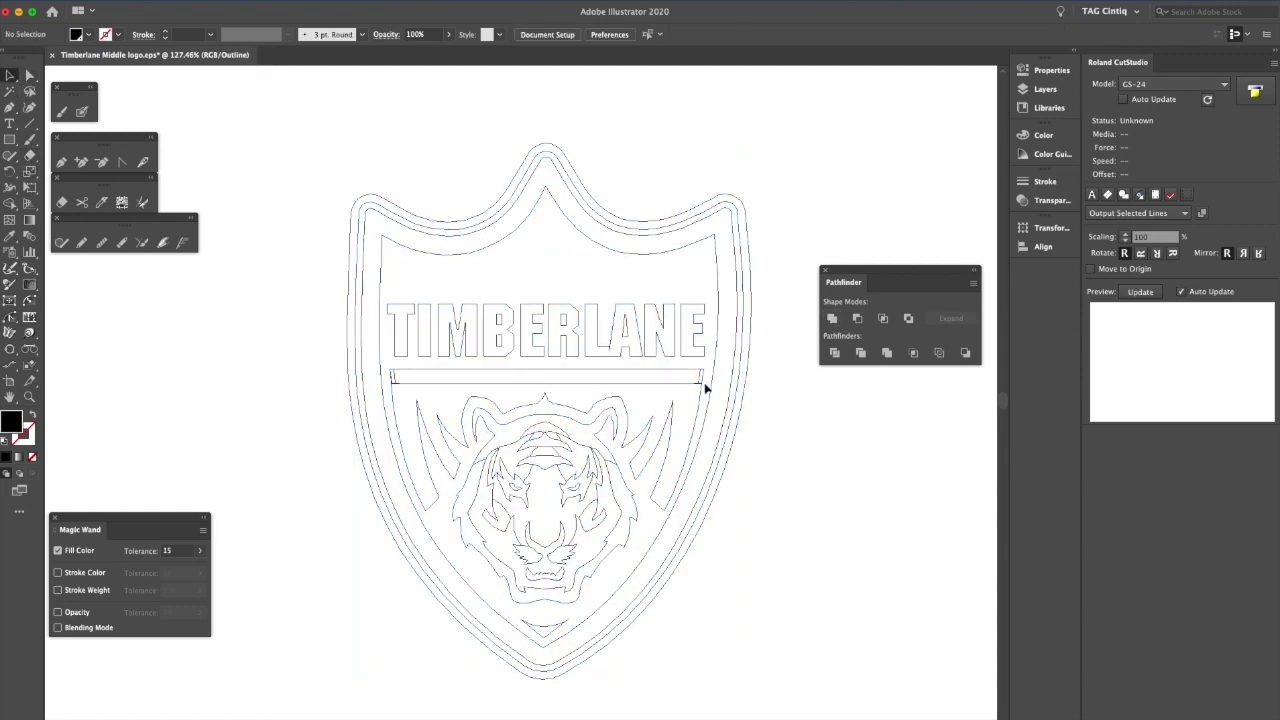
{"action": "key", "text": "super+y"}
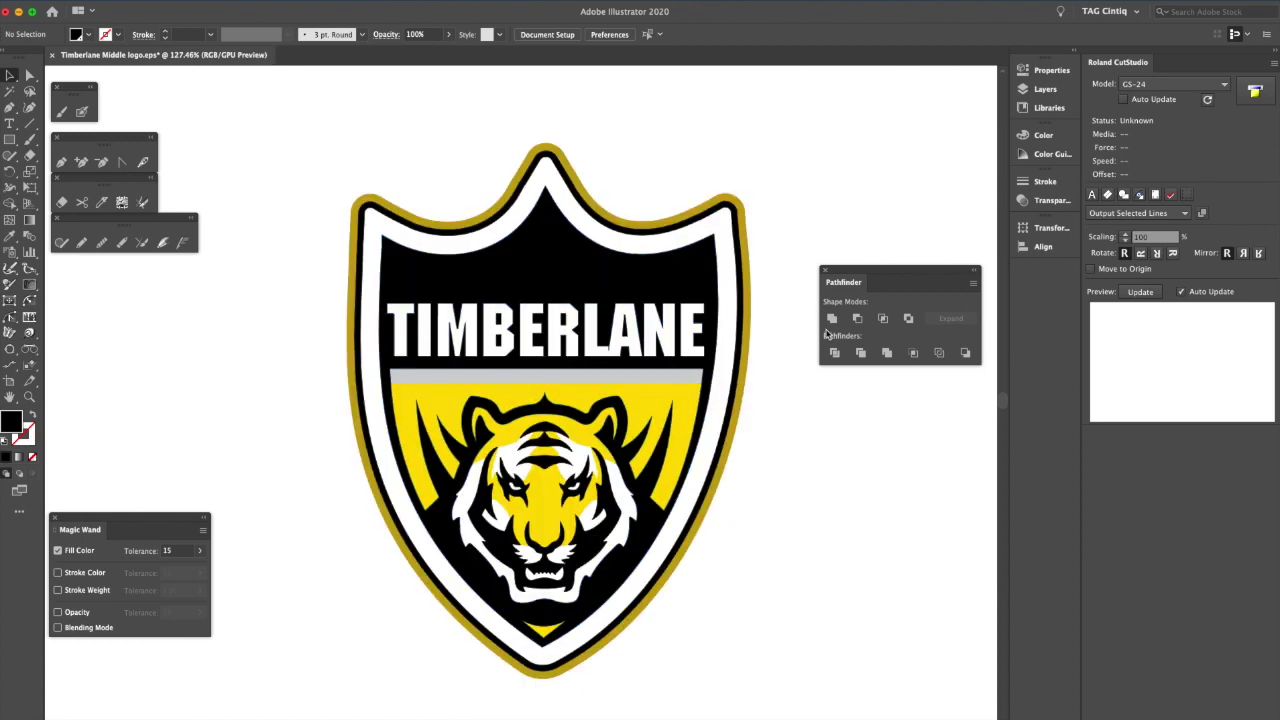
Magic Wand the grey bar under TIMBERLANE, then deselect it
{"action": "left_click", "coordinate": [29, 91]}
{"action": "left_click", "coordinate": [666, 381]}
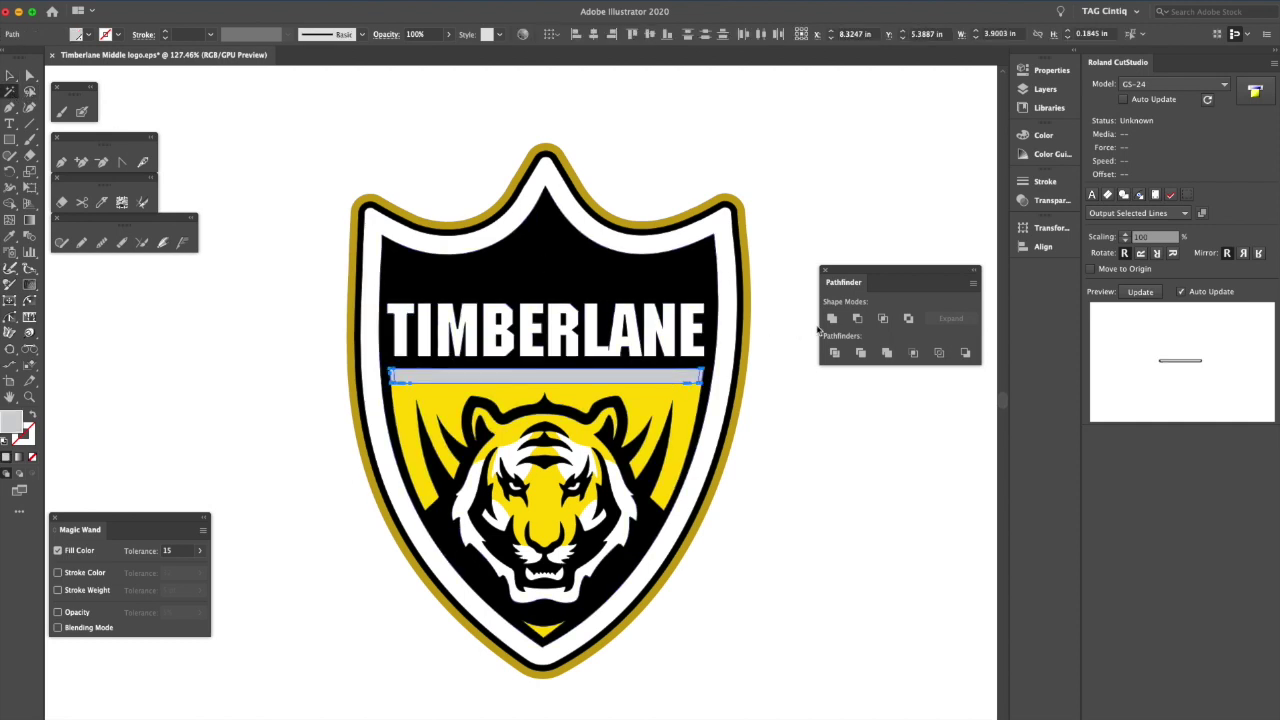
{"action": "left_click", "coordinate": [8, 76]}
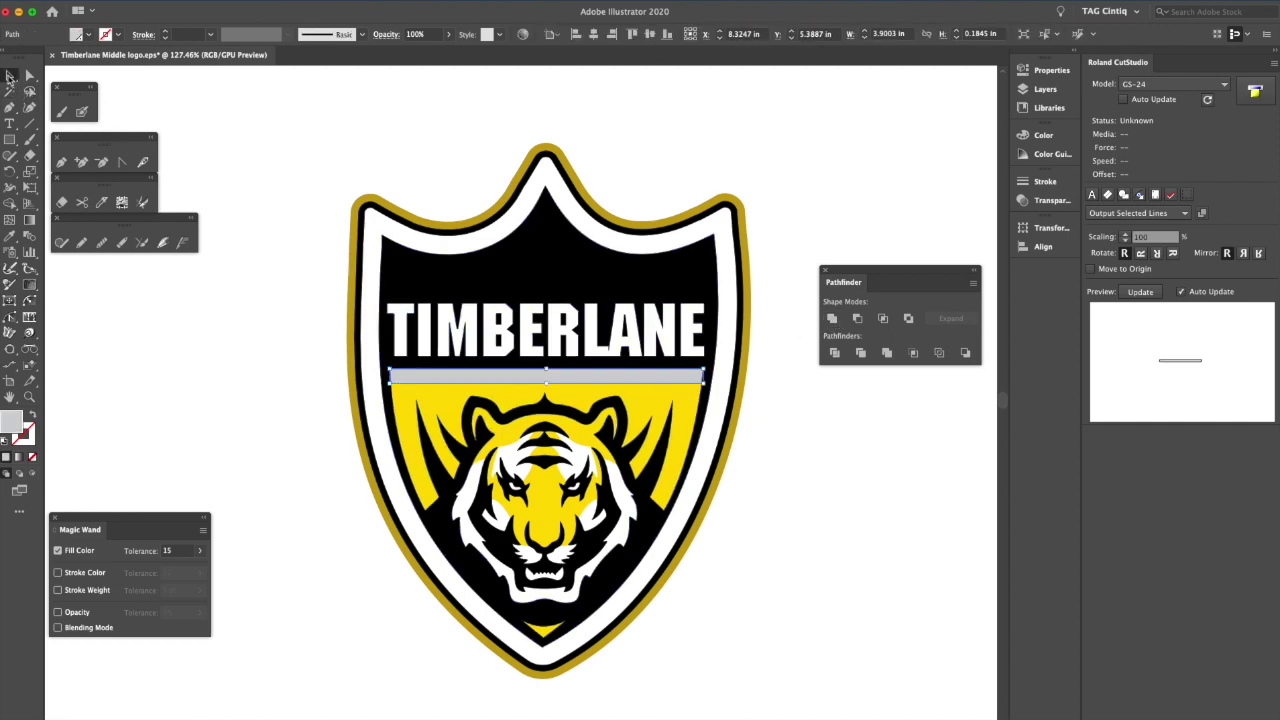
{"action": "left_click", "coordinate": [351, 177]}
Recheck the paths in Outline view, return to Preview, and fit the artboard in the window
{"action": "key", "text": "super+y"}
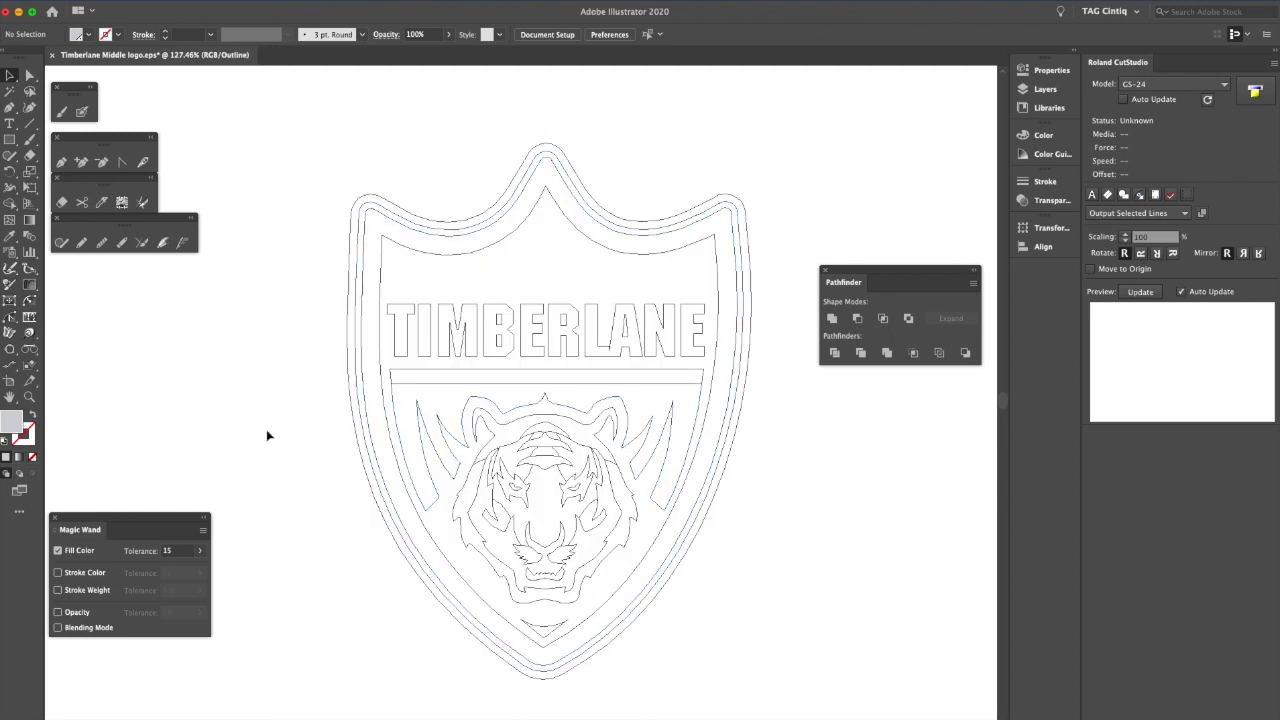
{"action": "key", "text": "super+t"}
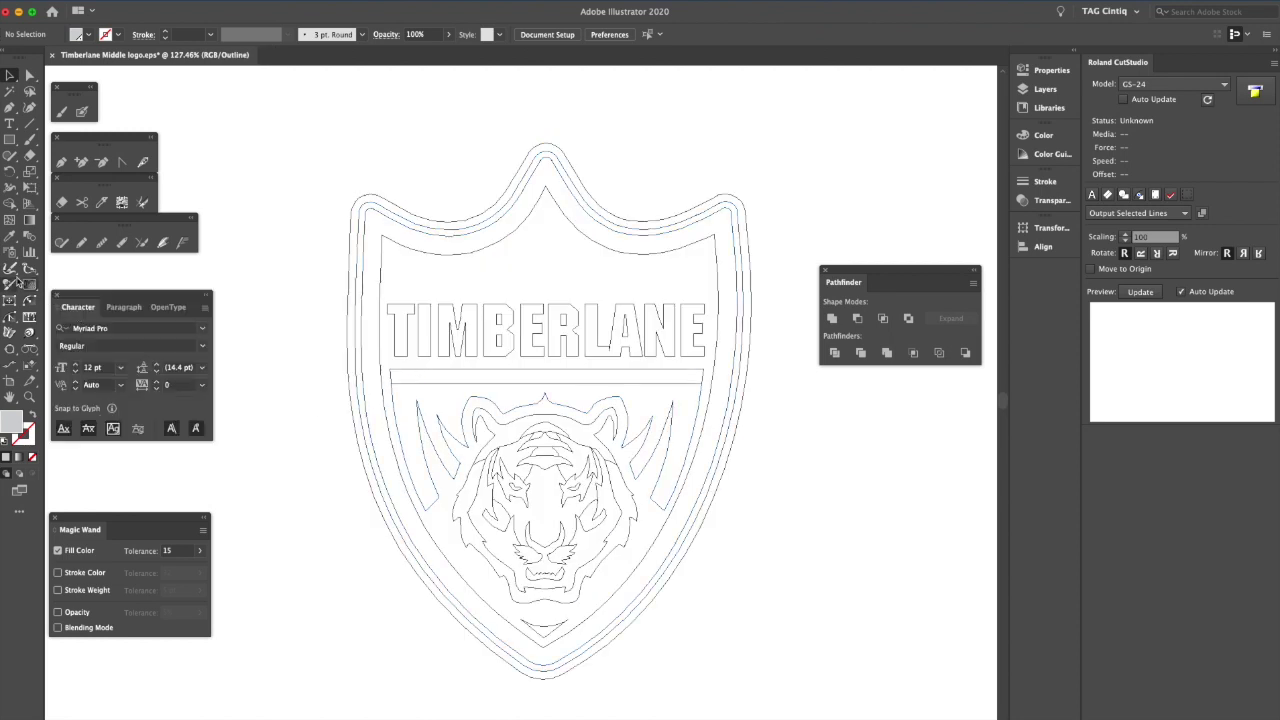
{"action": "left_click", "coordinate": [57, 296]}
{"action": "key", "text": "super+y"}
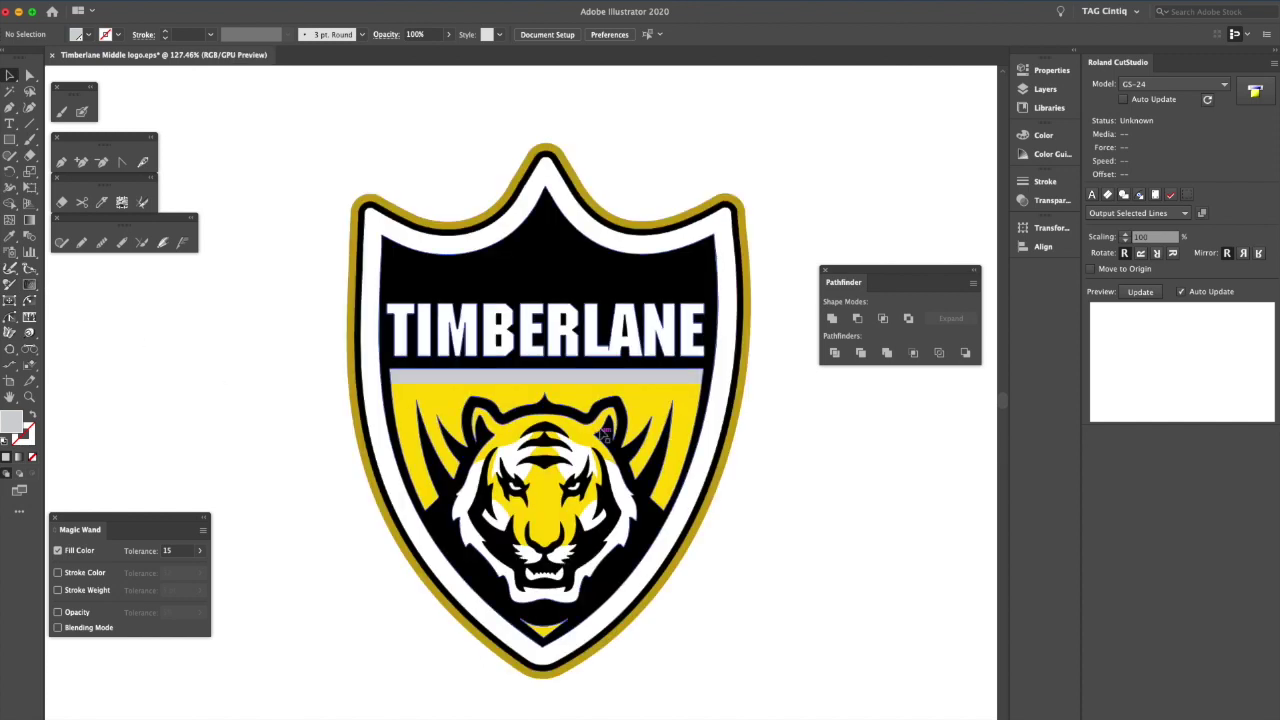
{"action": "left_click", "coordinate": [29, 396]}
{"action": "key", "text": "super+0"}
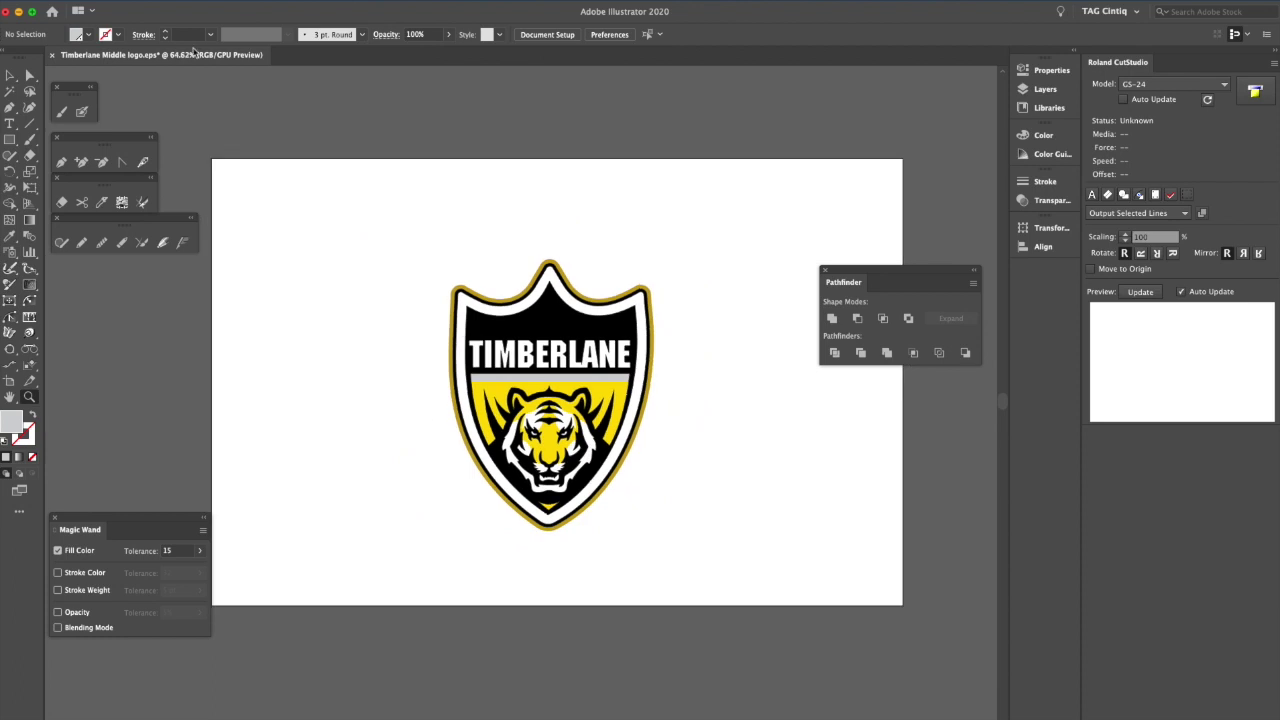
Select all of the shield logo's white fills with the Magic Wand
{"action": "left_click", "coordinate": [11, 76]}
{"action": "left_click_drag", "start_coordinate": [383, 245], "coordinate": [666, 520]}
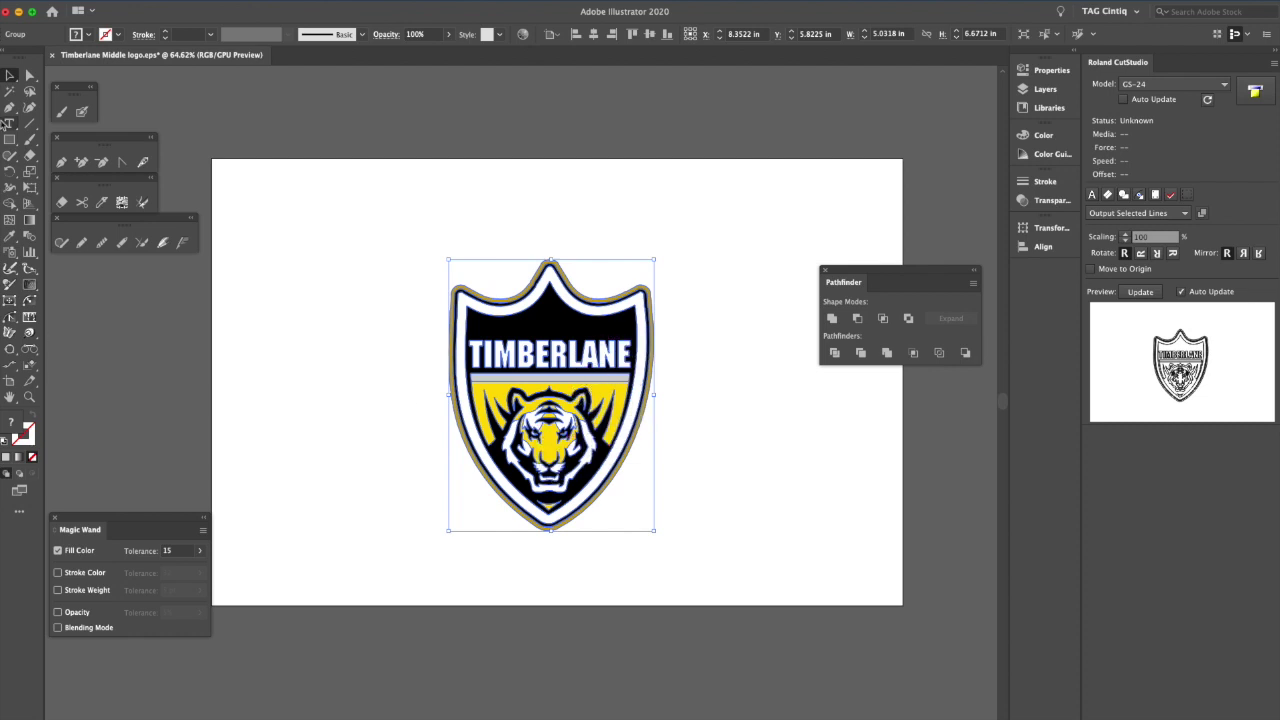
{"action": "left_click", "coordinate": [10, 90]}
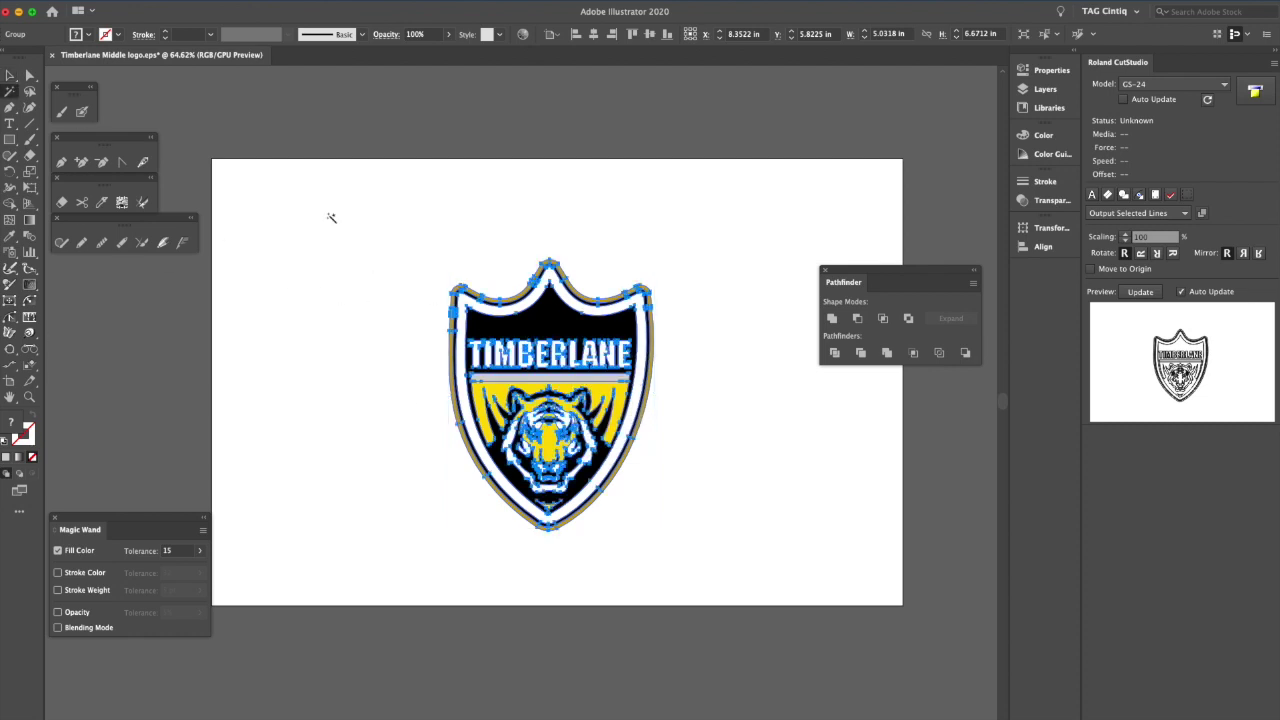
{"action": "left_click", "coordinate": [615, 314]}
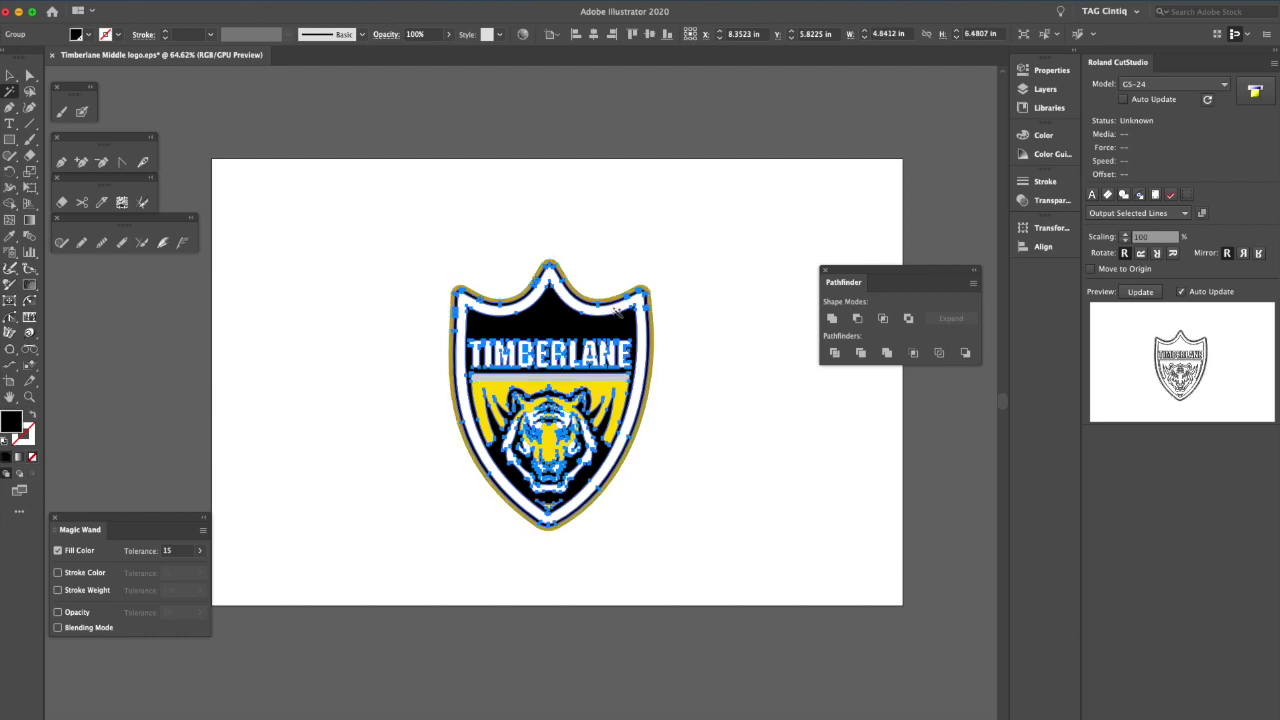
{"action": "left_click", "coordinate": [535, 299]}
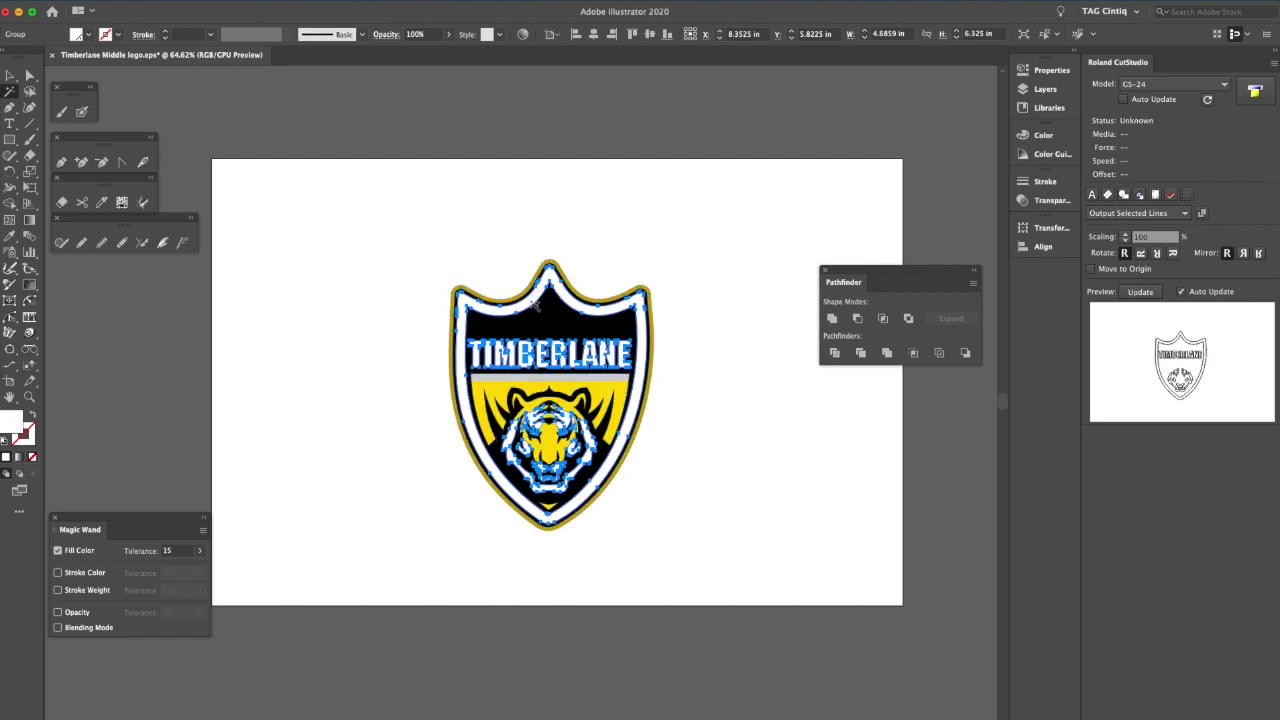
Change the selected white fills to light grey F7F7F7, then deselect
{"action": "double_click", "coordinate": [13, 421]}
{"action": "left_click", "coordinate": [26, 508]}
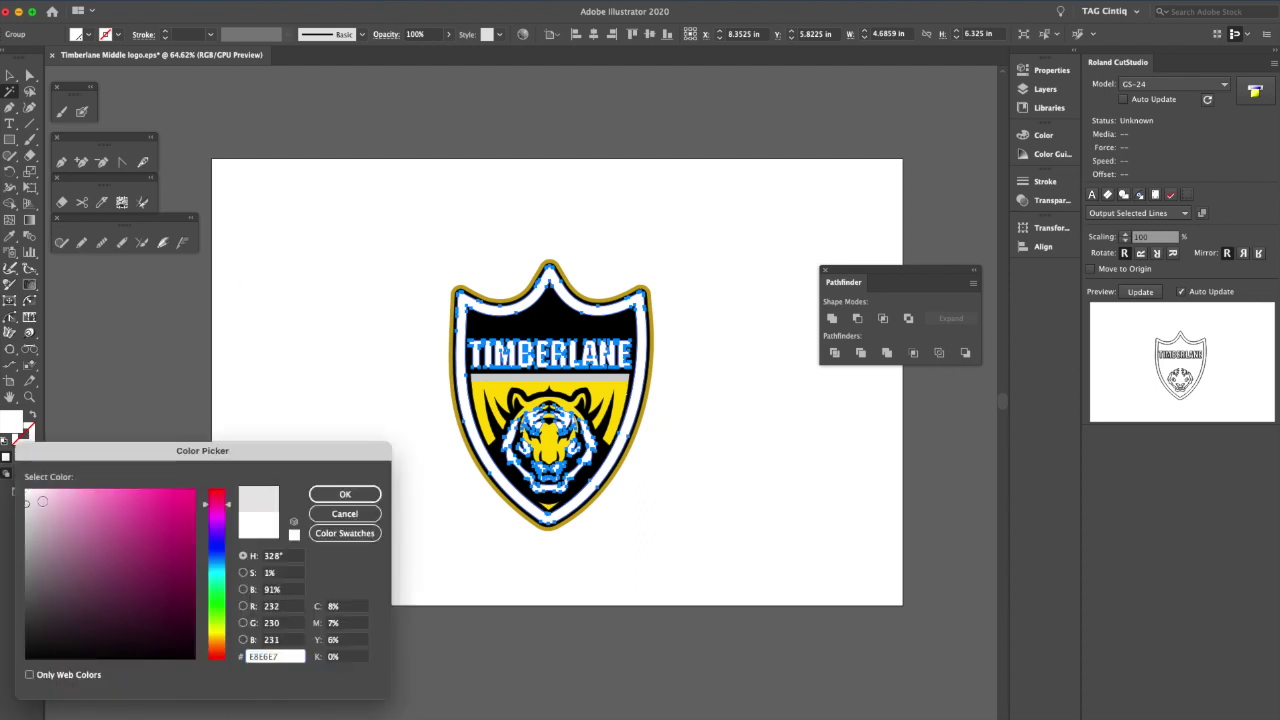
{"action": "left_click", "coordinate": [344, 494]}
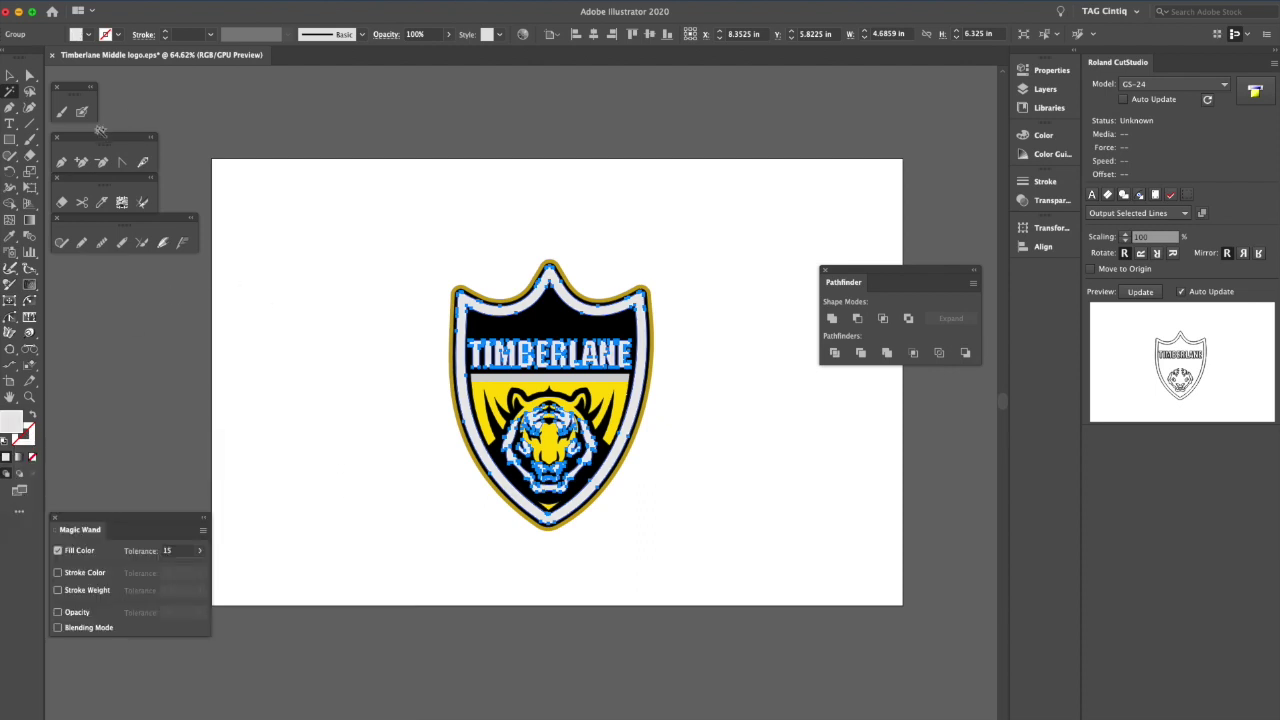
{"action": "double_click", "coordinate": [8, 422]}
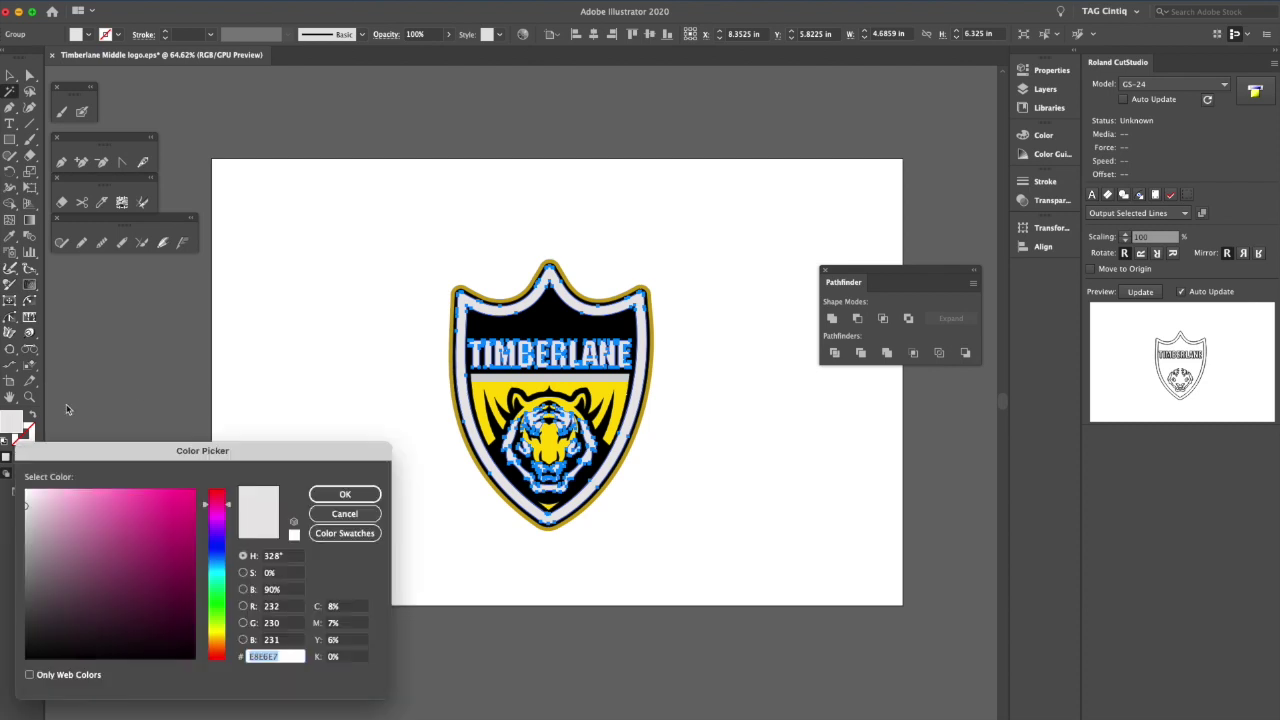
{"action": "type", "text": "F7F7F7"}
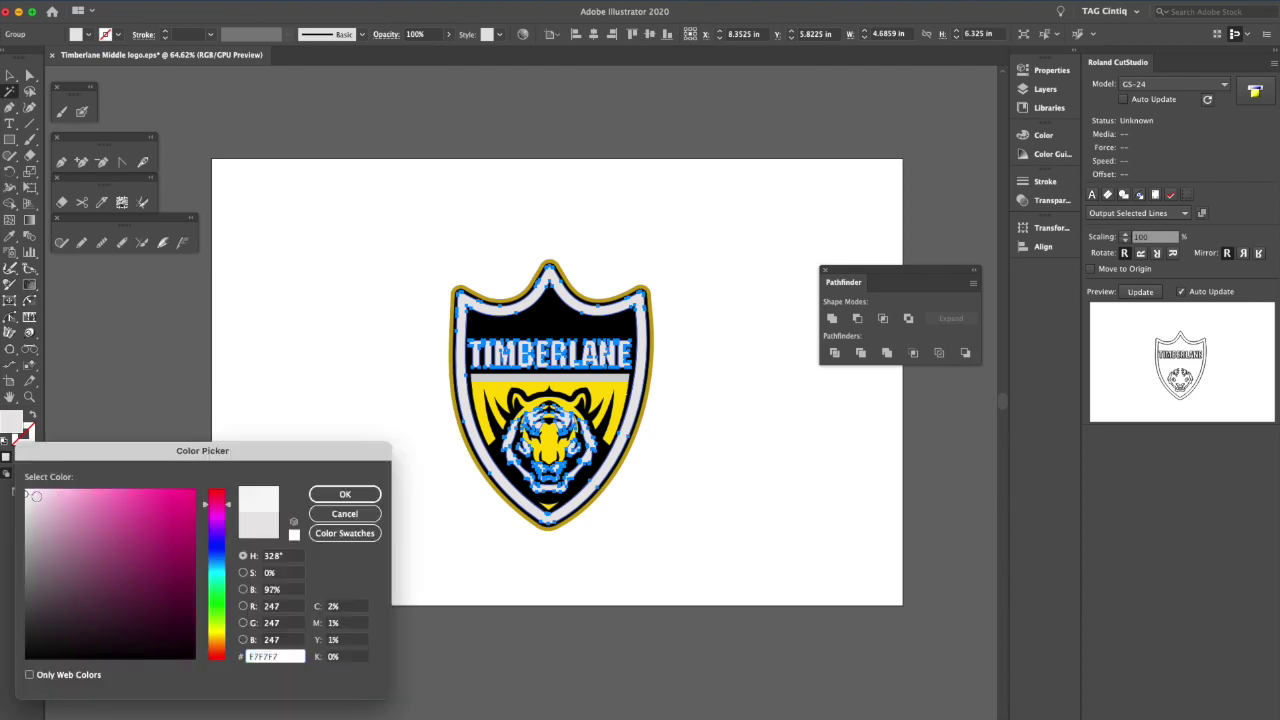
{"action": "type", "text": "EDEDED"}
{"action": "left_click", "coordinate": [312, 494]}
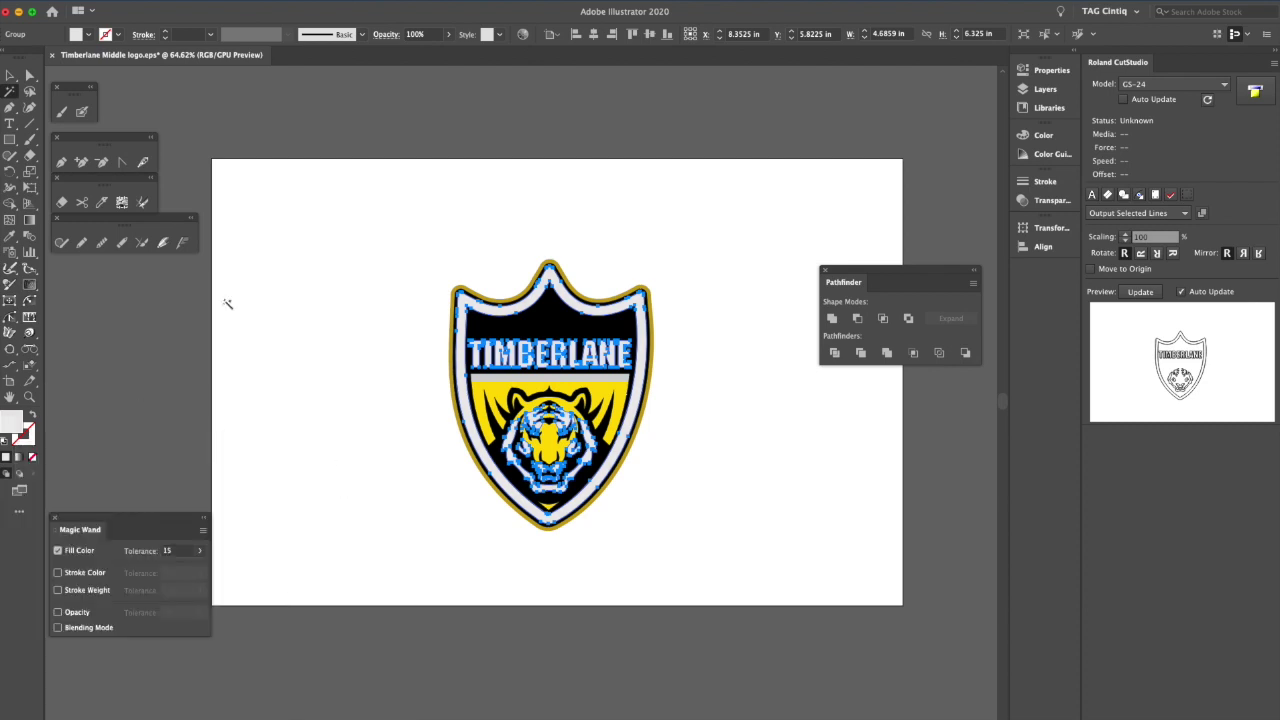
{"action": "left_click", "coordinate": [9, 75]}
{"action": "key", "text": "shift+super+a"}
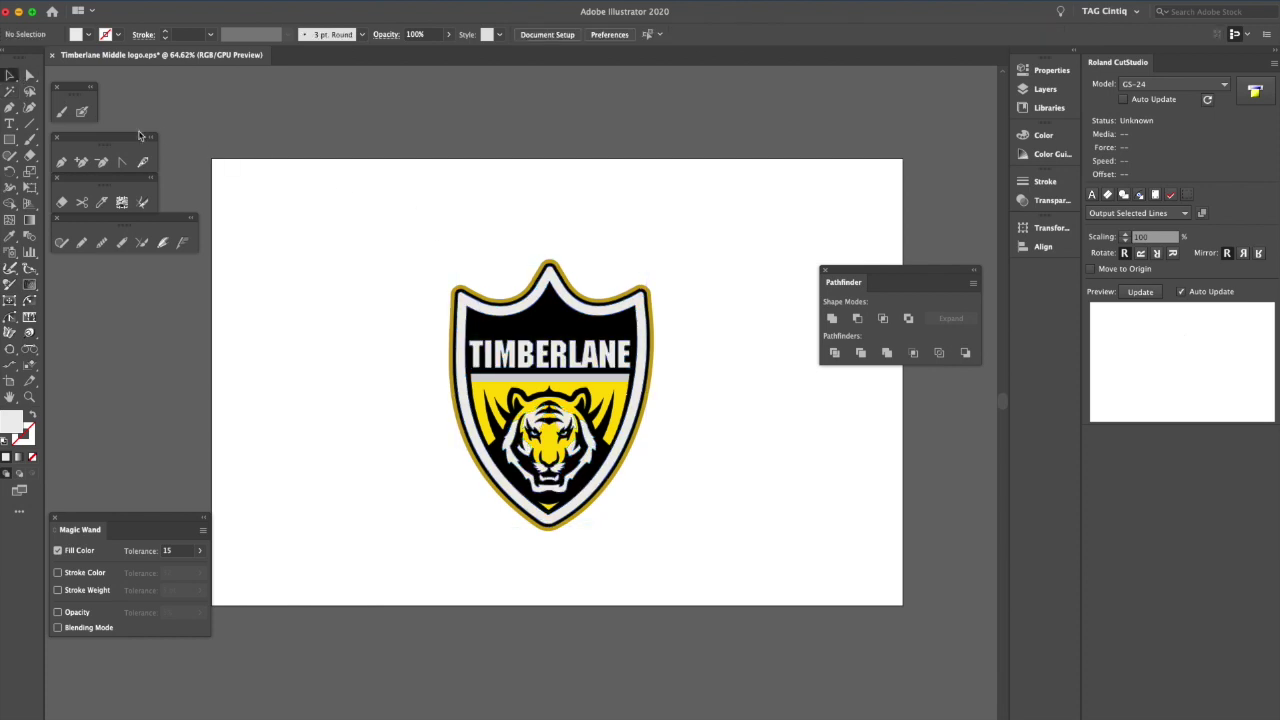
Move the light grey pieces to the top left and the yellow tiger fills to the lower left
{"action": "left_click", "coordinate": [9, 91]}
{"action": "left_click", "coordinate": [535, 305]}
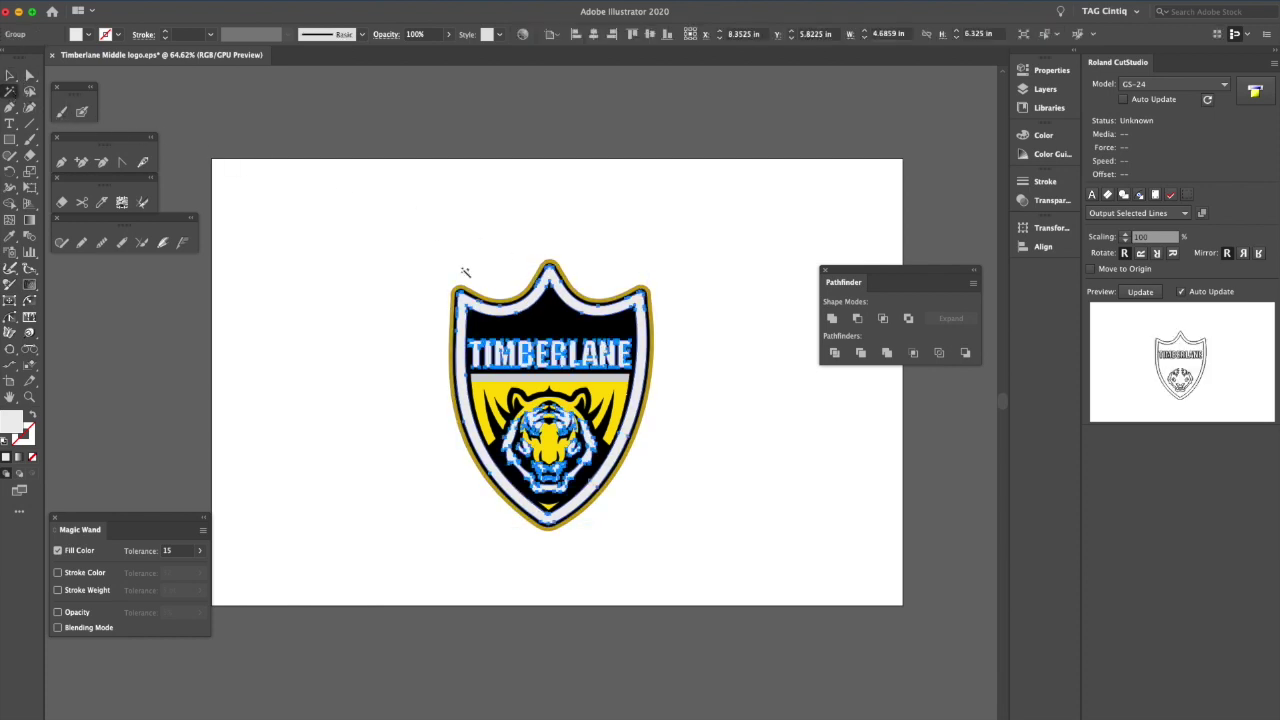
{"action": "left_click", "coordinate": [9, 75]}
{"action": "left_click", "coordinate": [545, 269]}
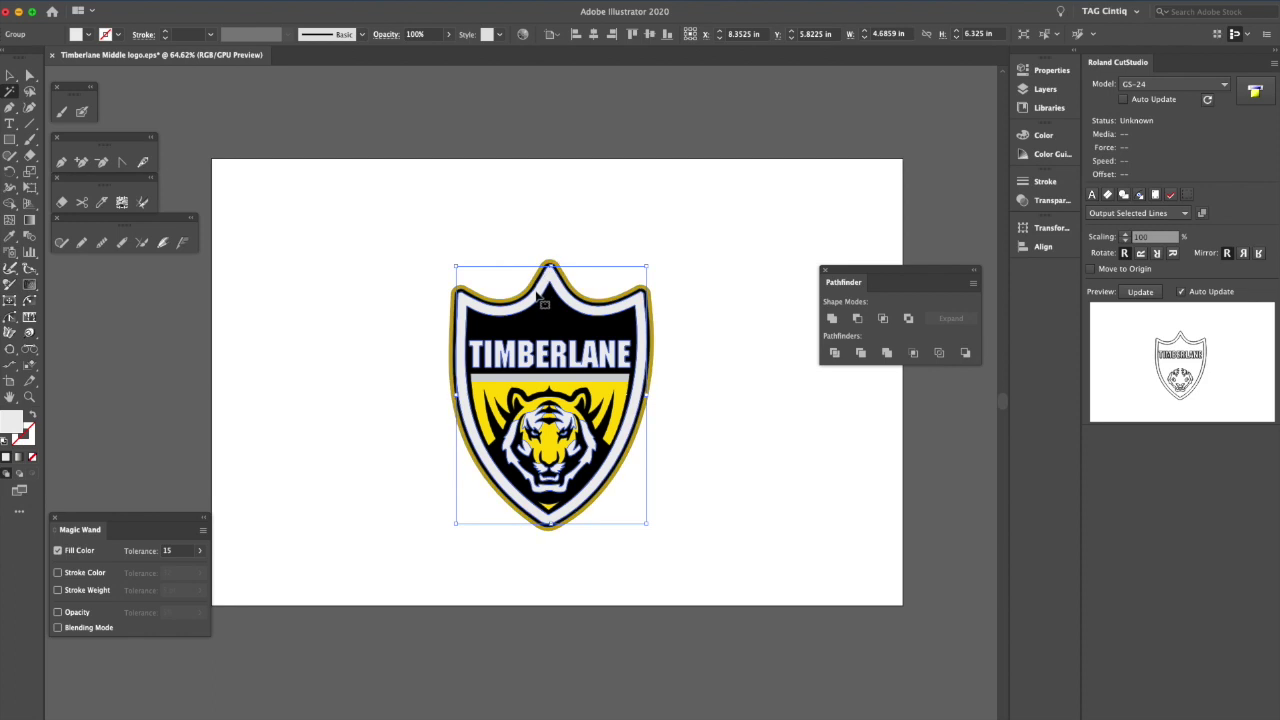
{"action": "left_click_drag", "start_coordinate": [540, 296], "coordinate": [304, 194]}
{"action": "key", "text": "a"}
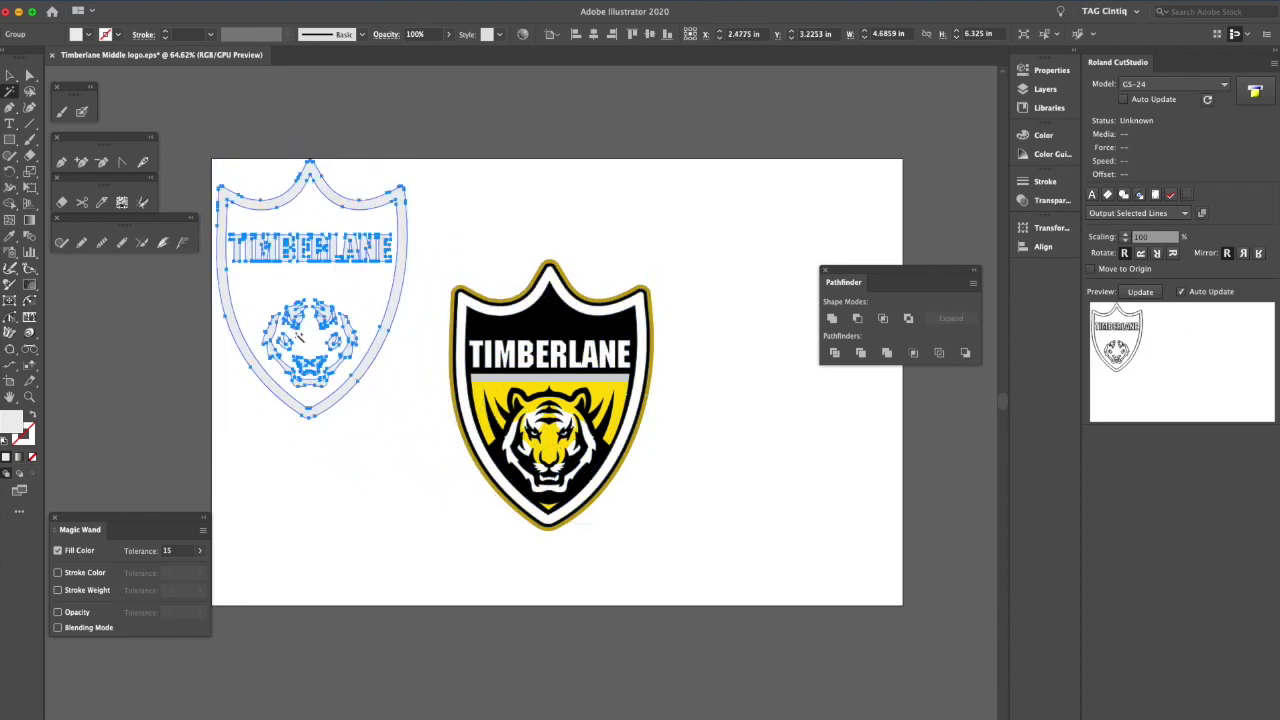
{"action": "left_click", "coordinate": [497, 393]}
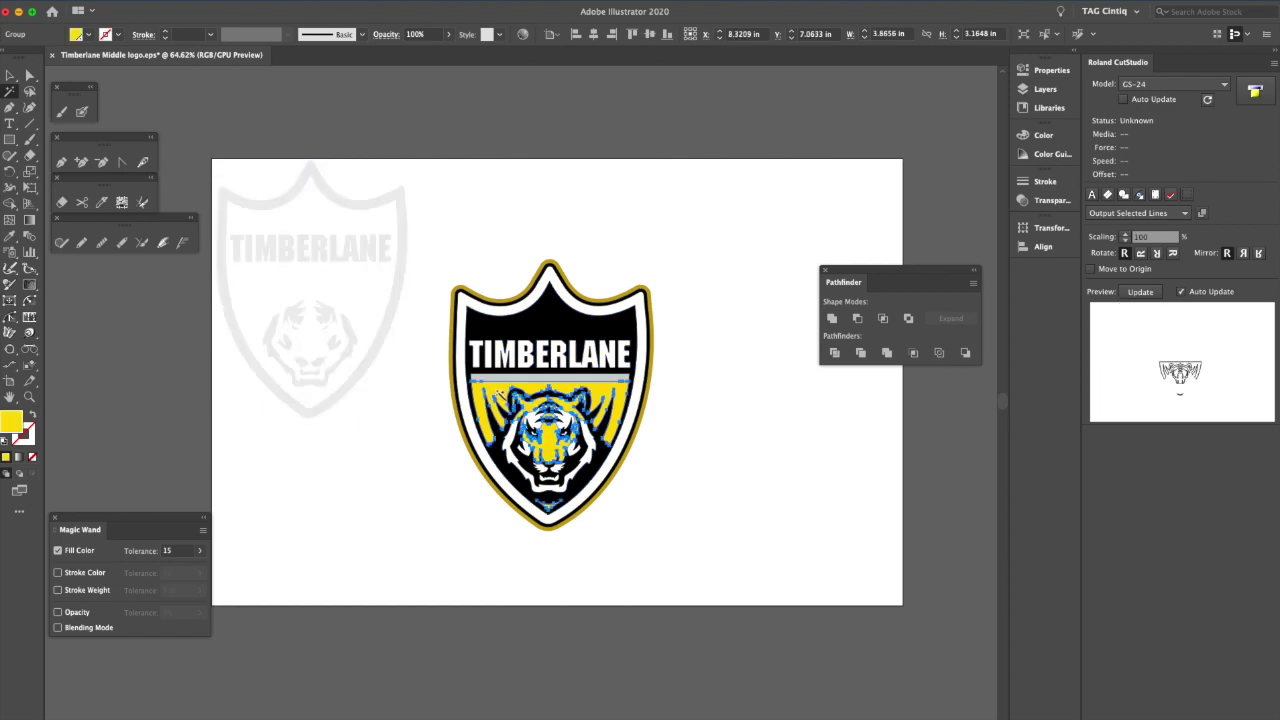
{"action": "key", "text": "v"}
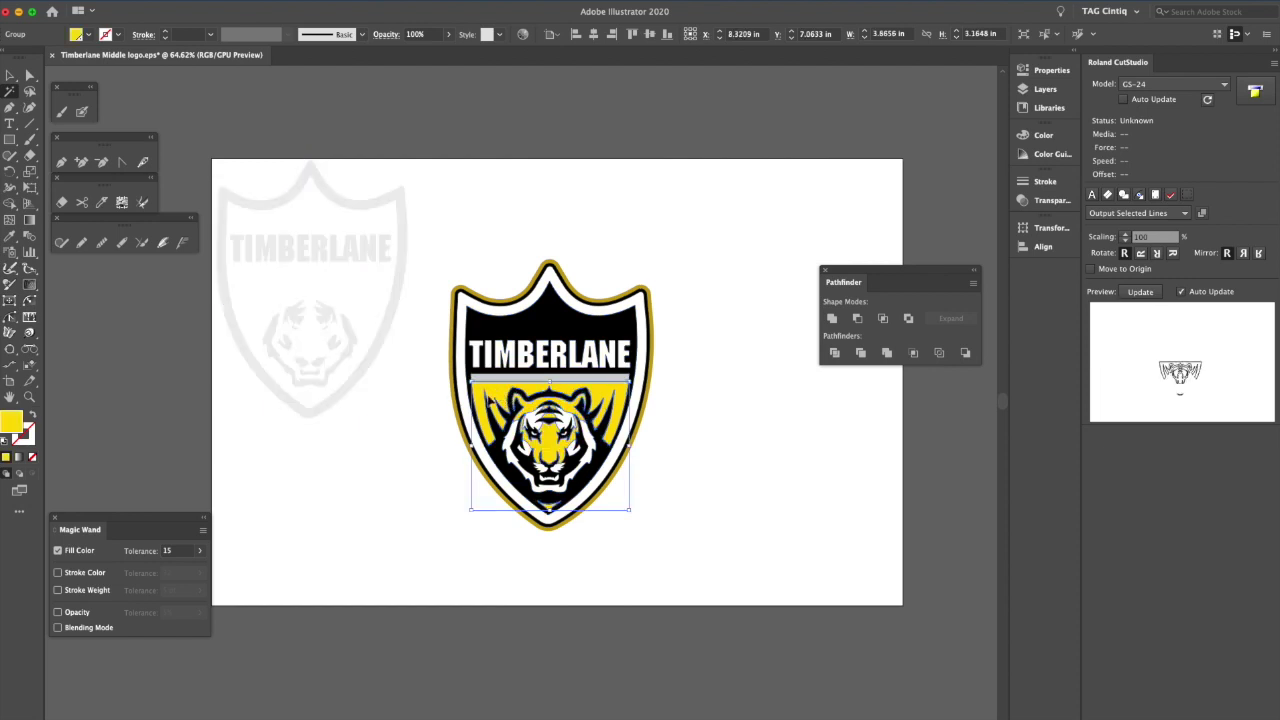
{"action": "left_click_drag", "start_coordinate": [499, 390], "coordinate": [260, 458]}
Move the black artwork to the right and the gold shield outline to the upper right
{"action": "key", "text": "y"}
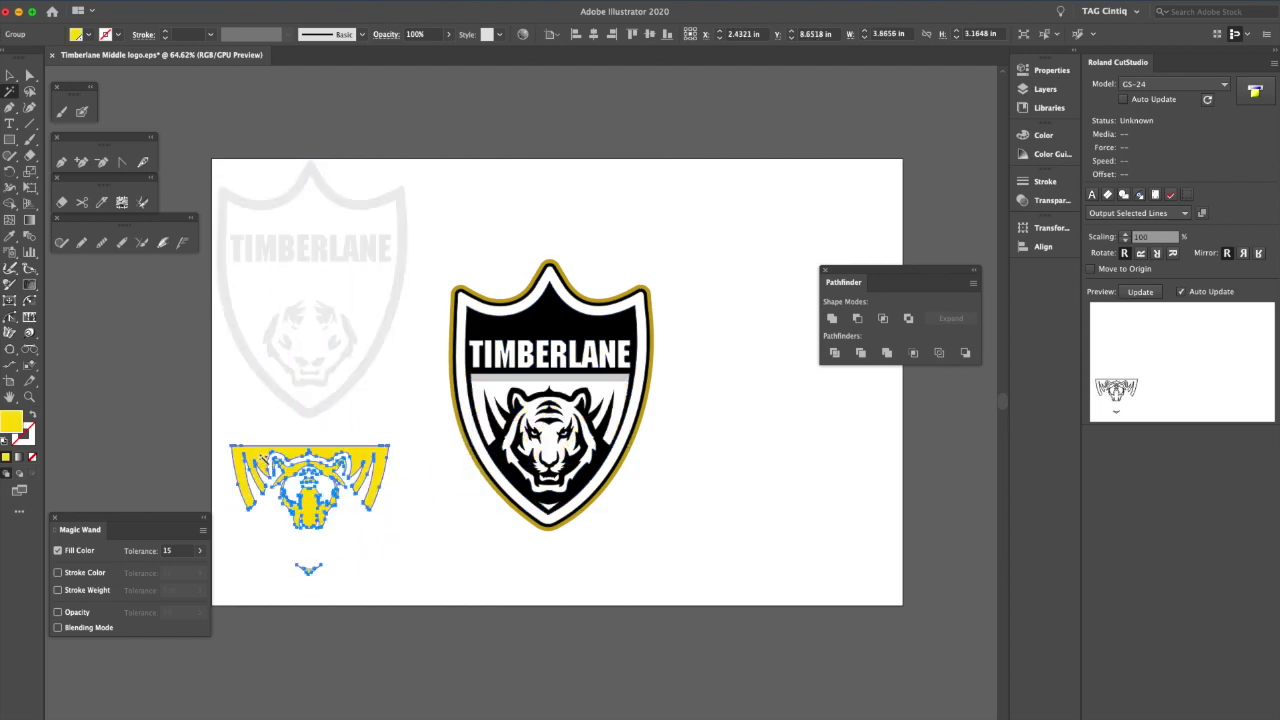
{"action": "left_click", "coordinate": [550, 328]}
{"action": "key", "text": "v"}
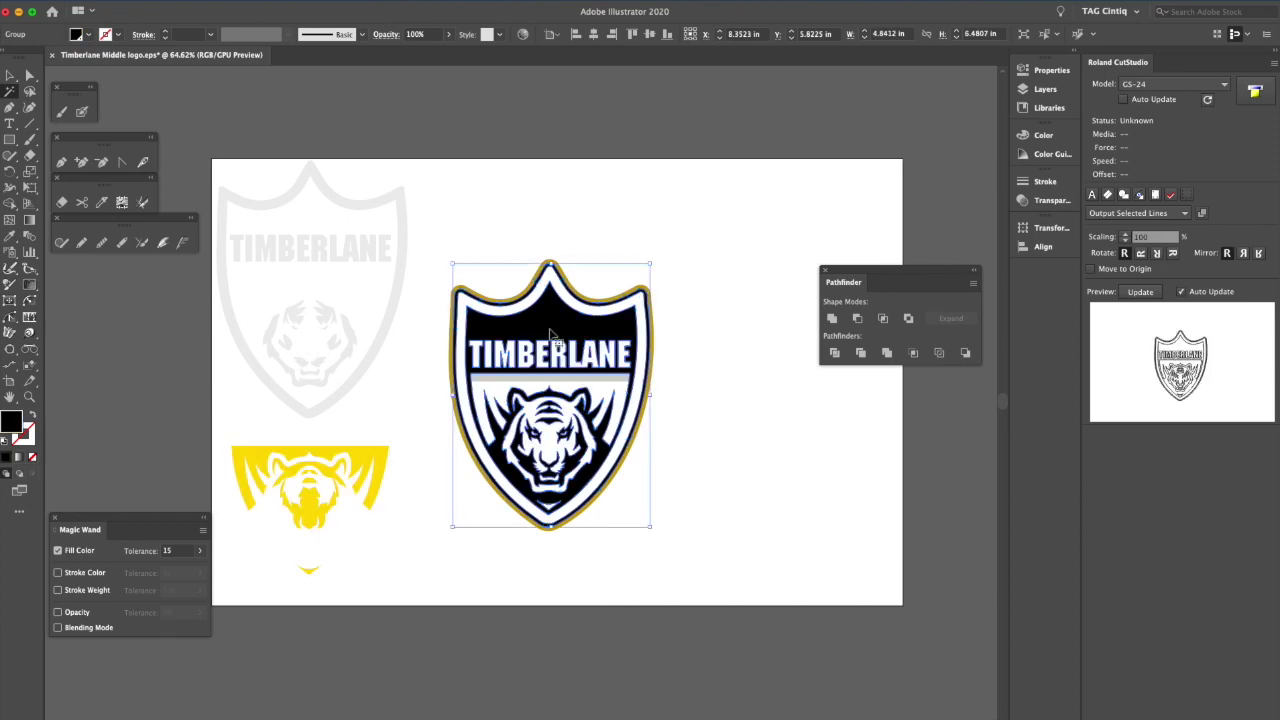
{"action": "left_click_drag", "start_coordinate": [550, 328], "coordinate": [786, 396]}
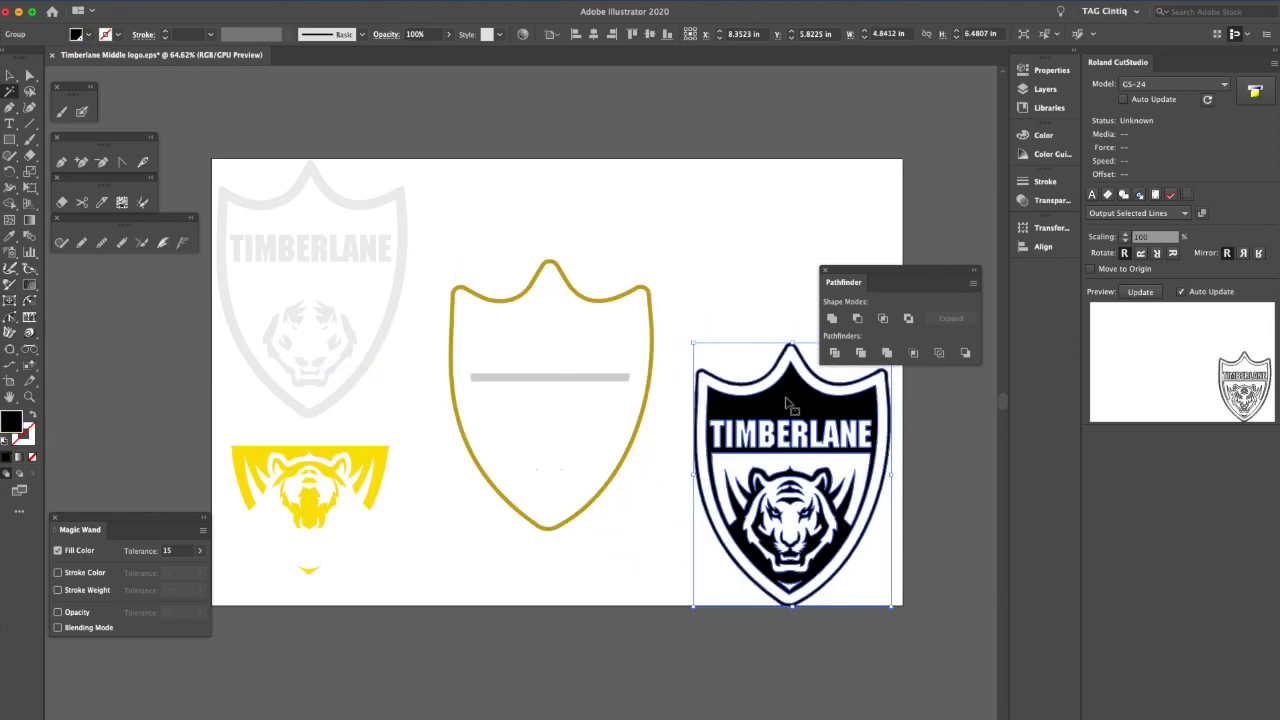
{"action": "key", "text": "y"}
{"action": "left_click", "coordinate": [586, 290]}
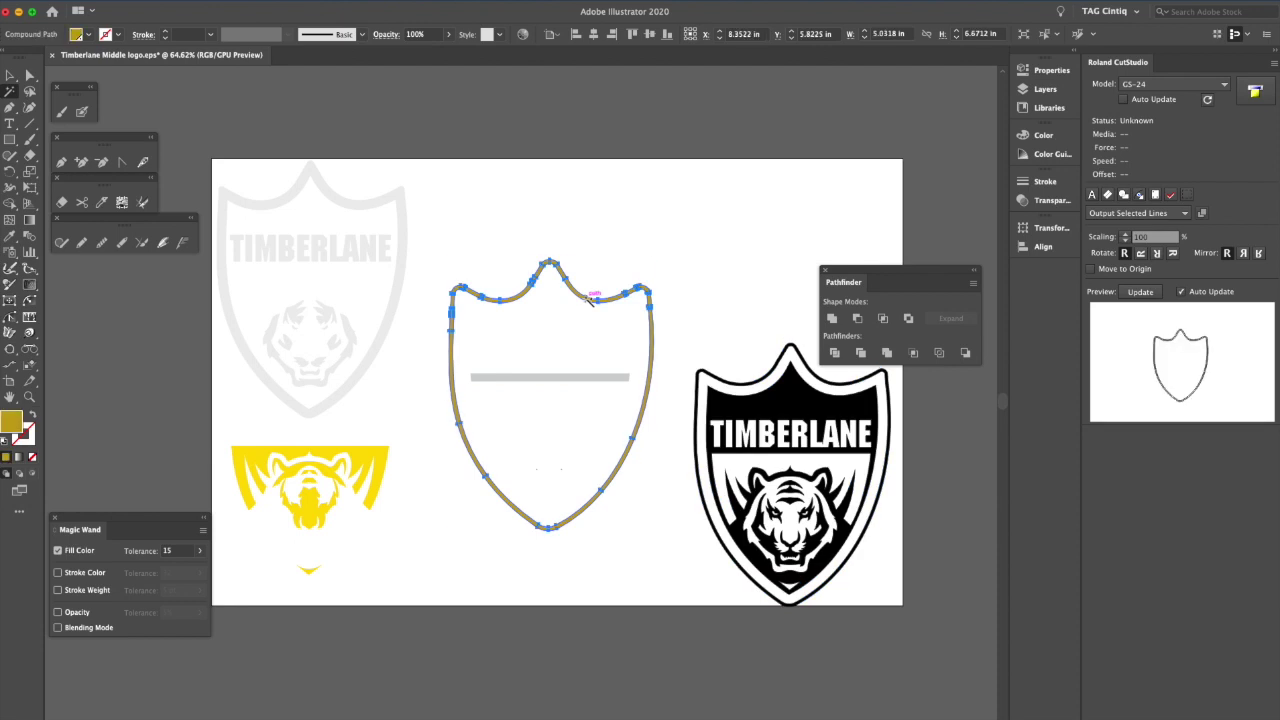
{"action": "key", "text": "v"}
{"action": "left_click_drag", "start_coordinate": [586, 294], "coordinate": [816, 208]}
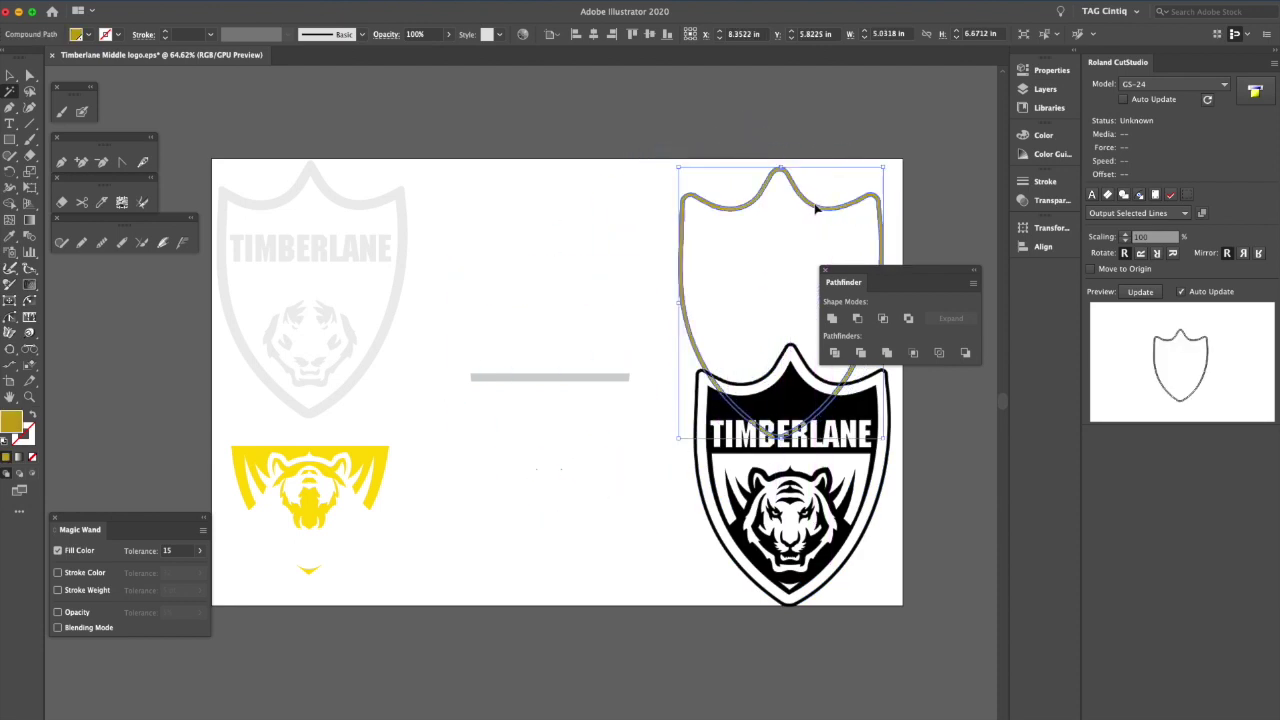
Drag the grey stripe down and enter isolation mode on its group
{"action": "left_click", "coordinate": [552, 380]}
{"action": "key", "text": "v"}
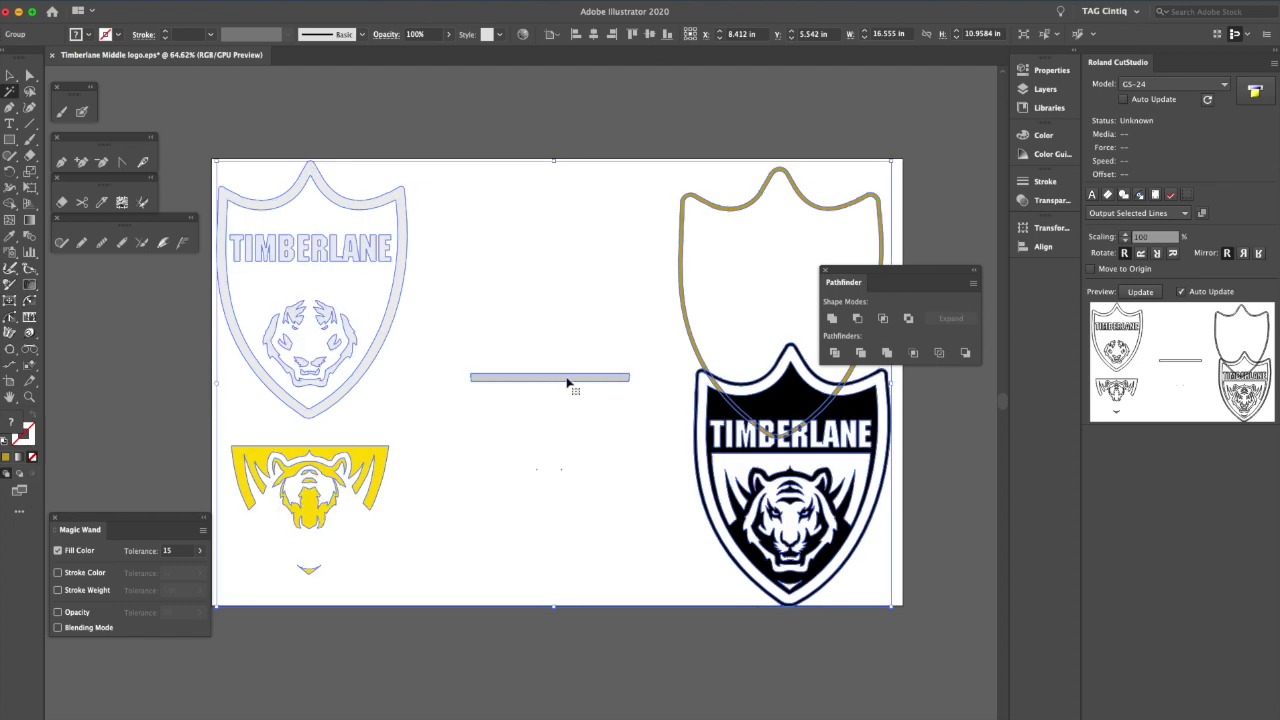
{"action": "key", "text": "v"}
{"action": "left_click", "coordinate": [491, 103]}
{"action": "left_click_drag", "start_coordinate": [548, 378], "coordinate": [552, 603]}
{"action": "double_click", "coordinate": [567, 381]}
{"action": "left_click", "coordinate": [586, 641]}
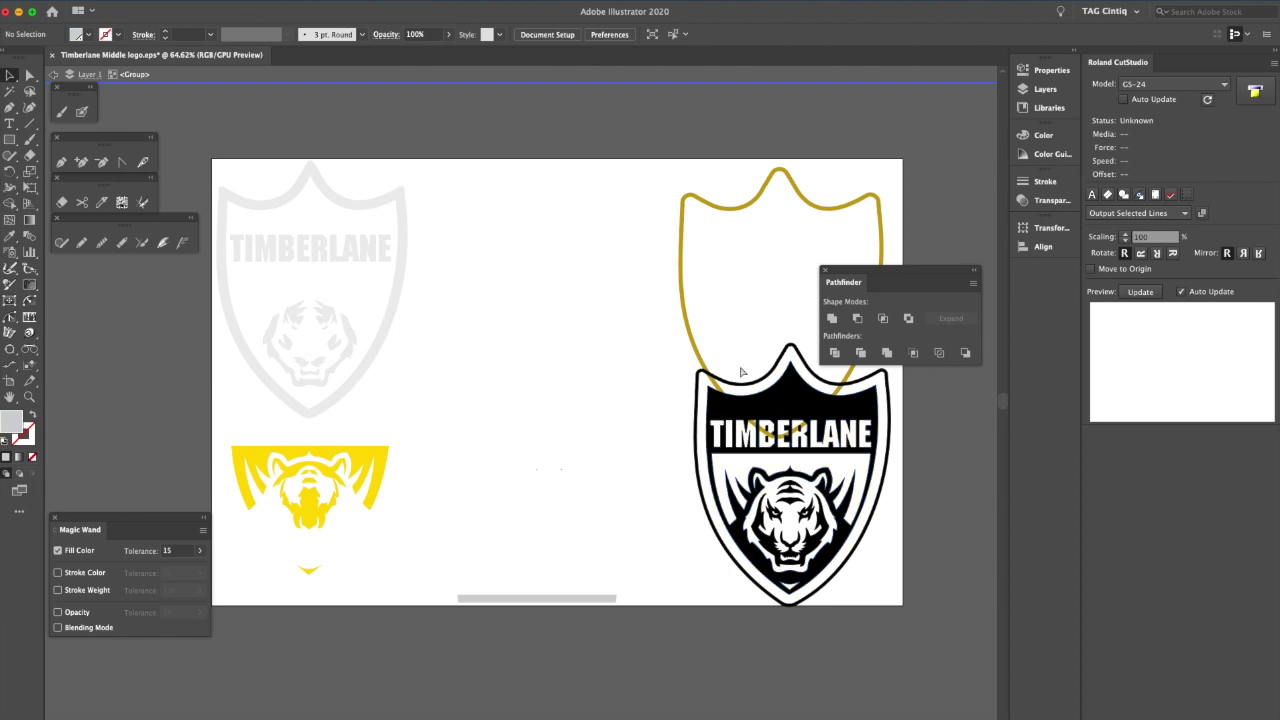
Delete the tiny stray path in the middle of the artboard and exit isolation mode
{"action": "key", "text": "ctrl+a"}
{"action": "left_click", "coordinate": [513, 408]}
{"action": "left_click_drag", "start_coordinate": [485, 436], "coordinate": [560, 477]}
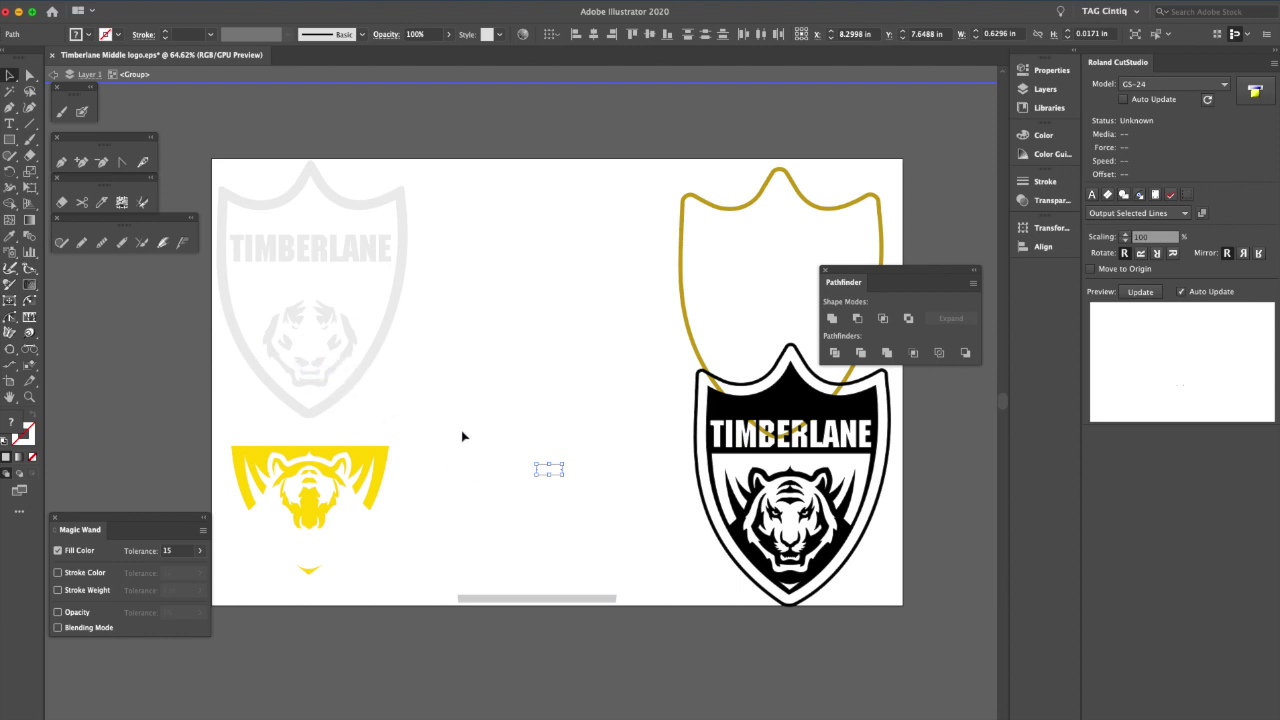
{"action": "key", "text": "Delete"}
{"action": "key", "text": "Escape"}
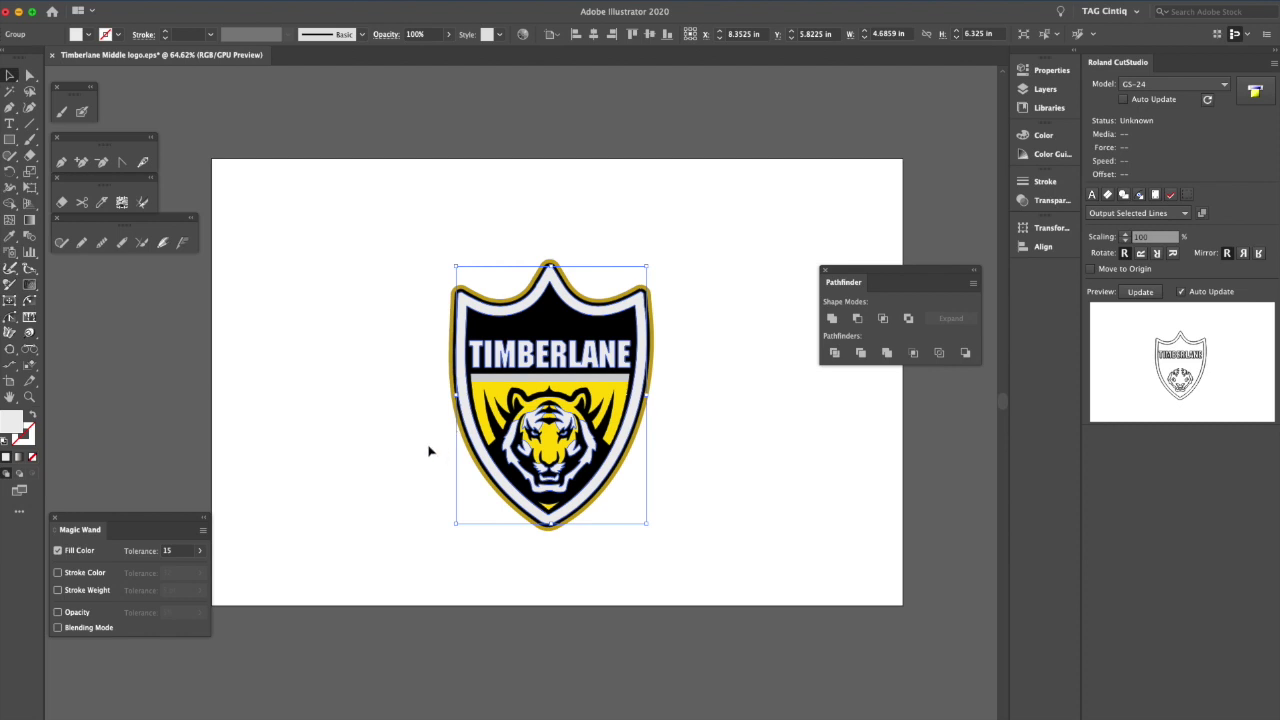
Colour-select the logo's black, shield-edge and stripe pieces, try moving them left, then undo
{"action": "left_click", "coordinate": [398, 457]}
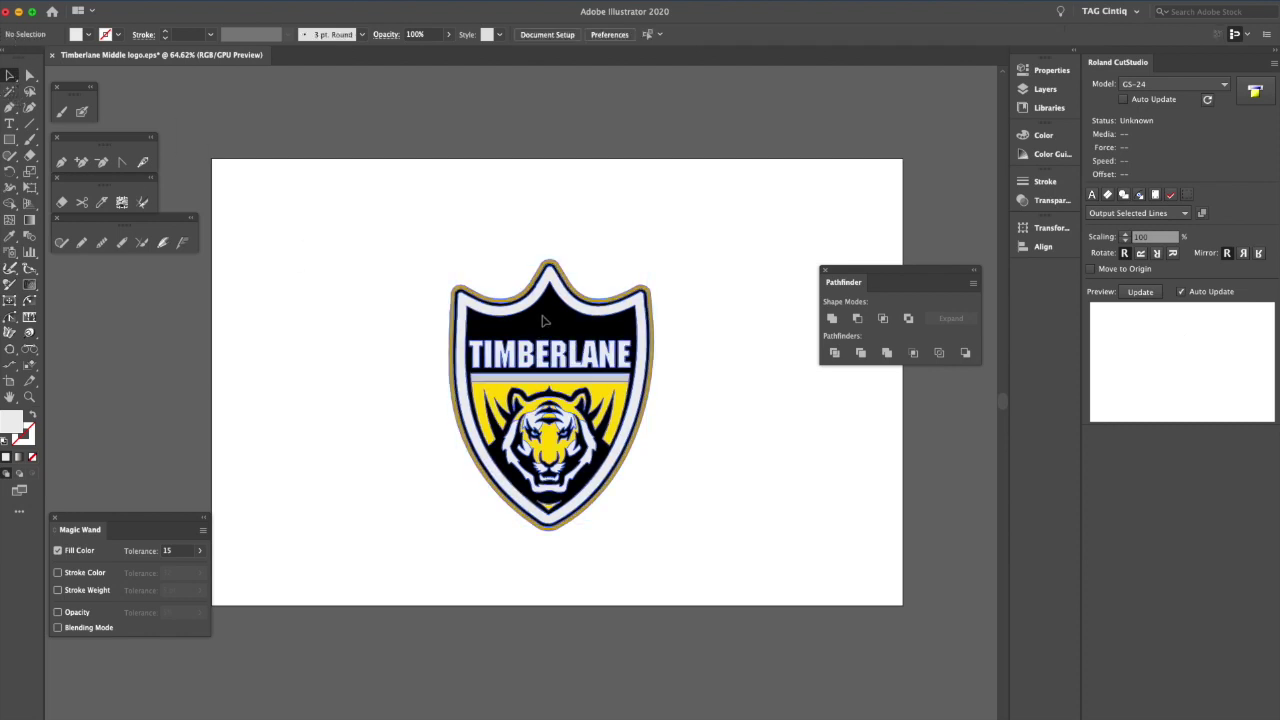
{"action": "left_click", "coordinate": [538, 332]}
{"action": "key", "text": "y"}
{"action": "left_click", "coordinate": [594, 292]}
{"action": "left_click", "coordinate": [558, 328]}
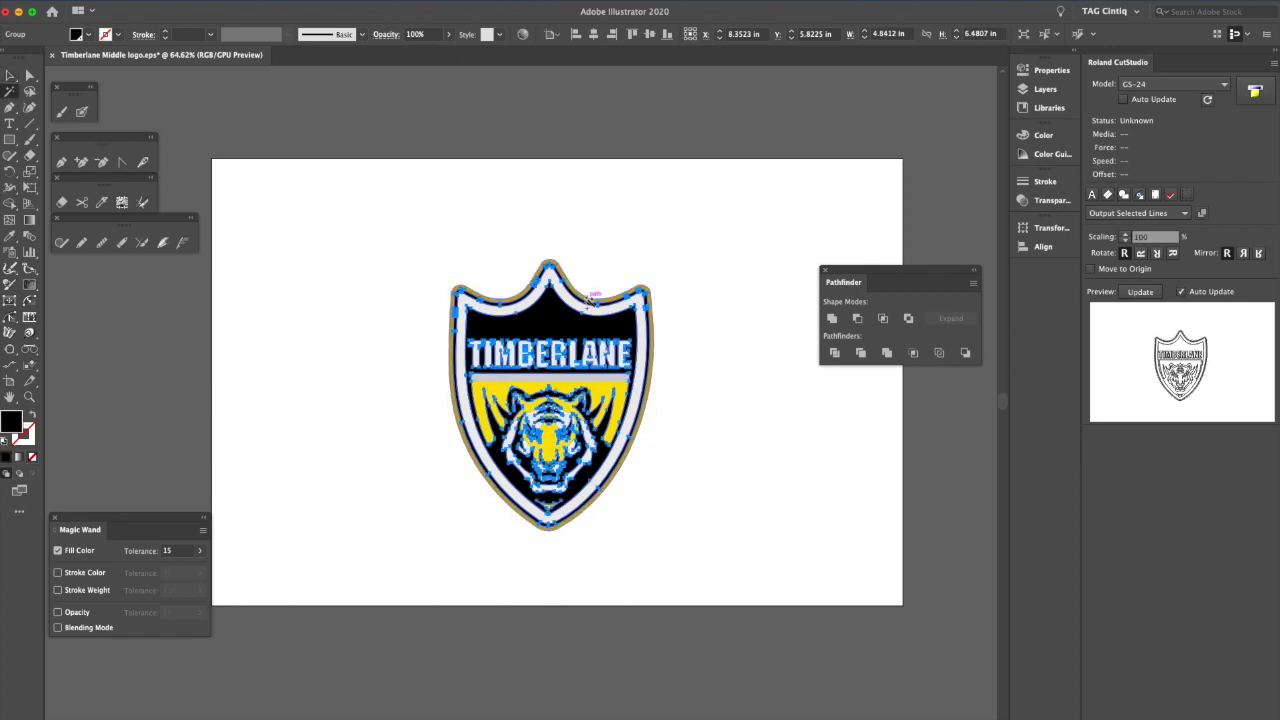
{"action": "left_click", "coordinate": [594, 295], "text": "shift"}
{"action": "left_click", "coordinate": [593, 381], "text": "shift"}
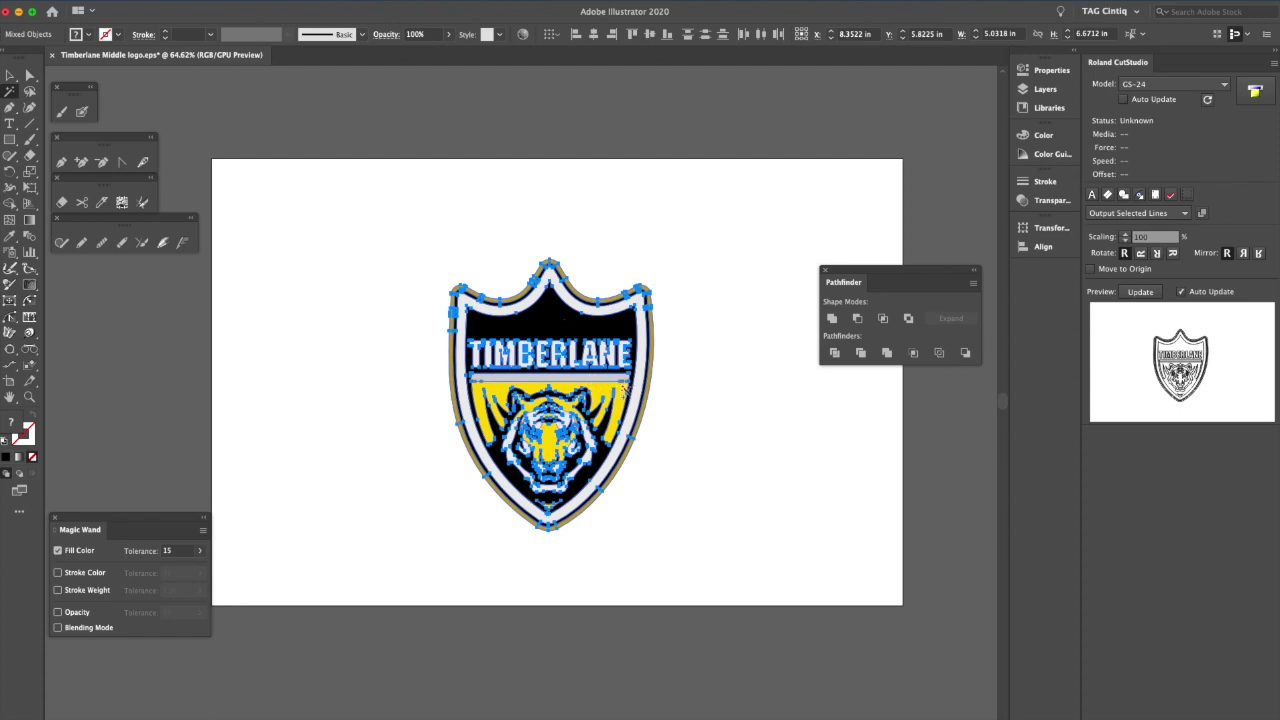
{"action": "left_click", "coordinate": [10, 75]}
{"action": "left_click_drag", "start_coordinate": [584, 338], "coordinate": [269, 289]}
{"action": "key", "text": "super+z"}
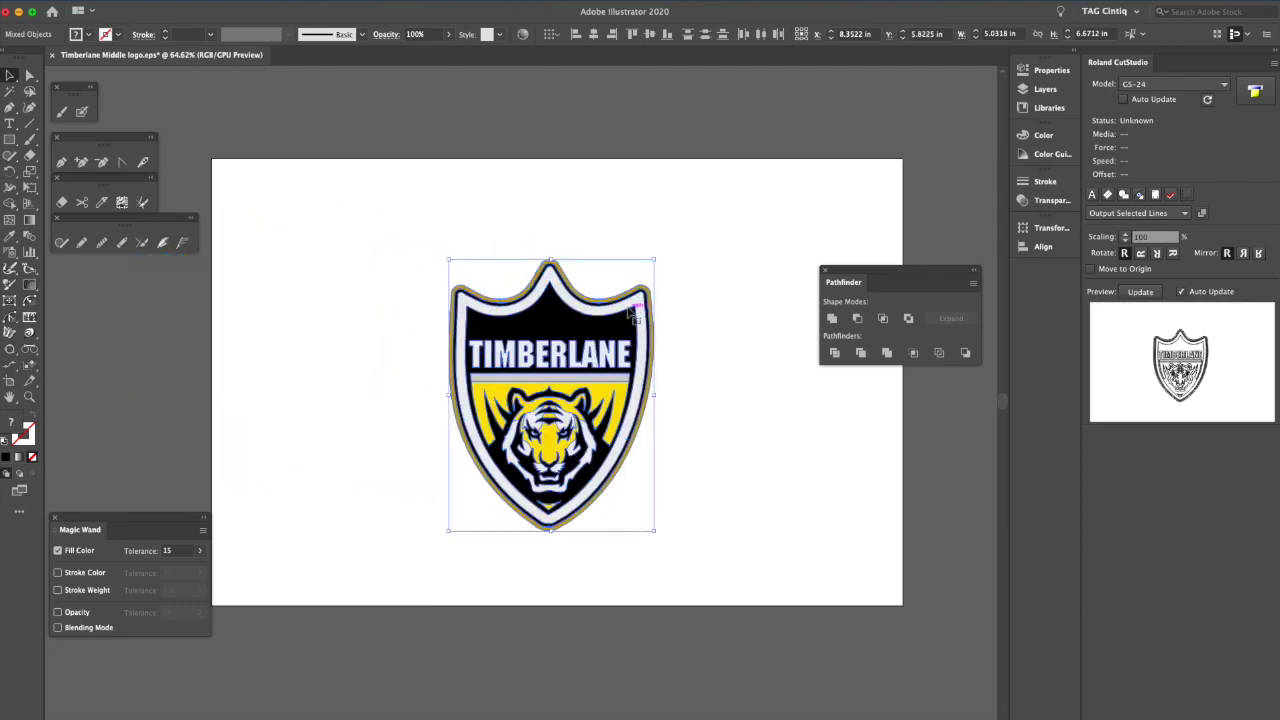
Move the colour-selected logo parts to the upper left and select the logo group
{"action": "left_click", "coordinate": [10, 90]}
{"action": "left_click", "coordinate": [606, 288]}
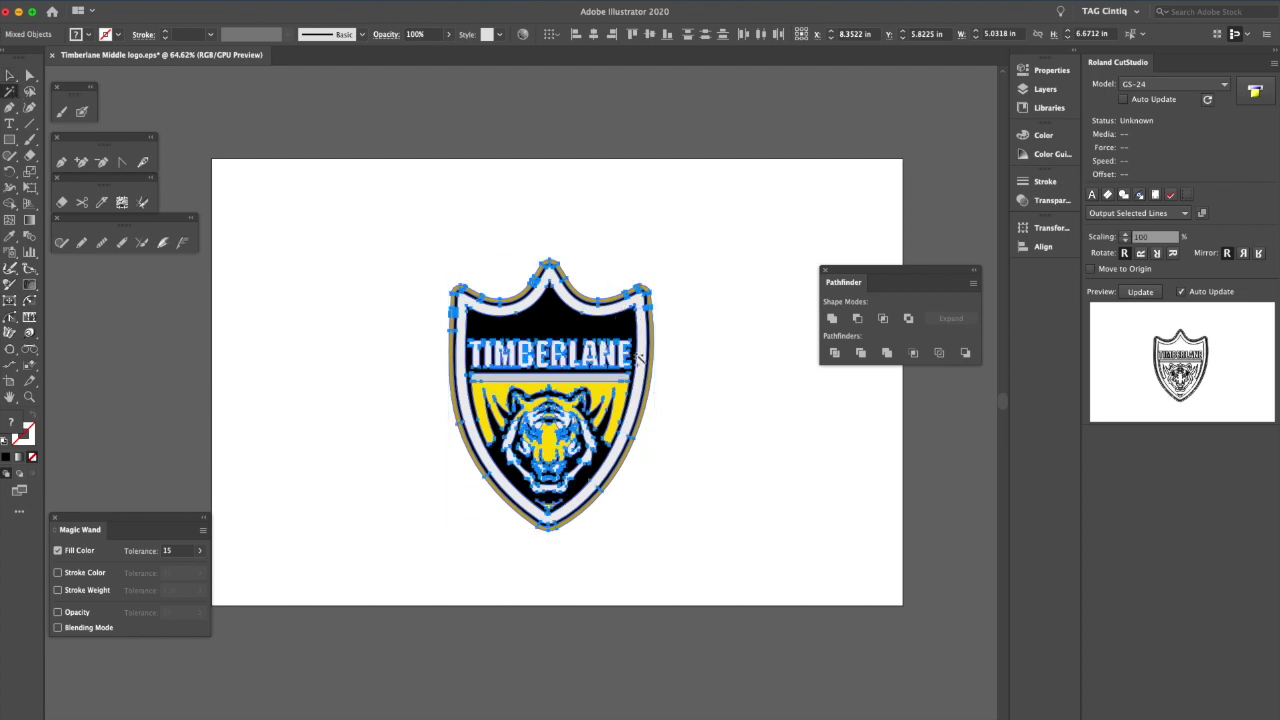
{"action": "left_click", "coordinate": [10, 75]}
{"action": "left_click_drag", "start_coordinate": [608, 346], "coordinate": [393, 278]}
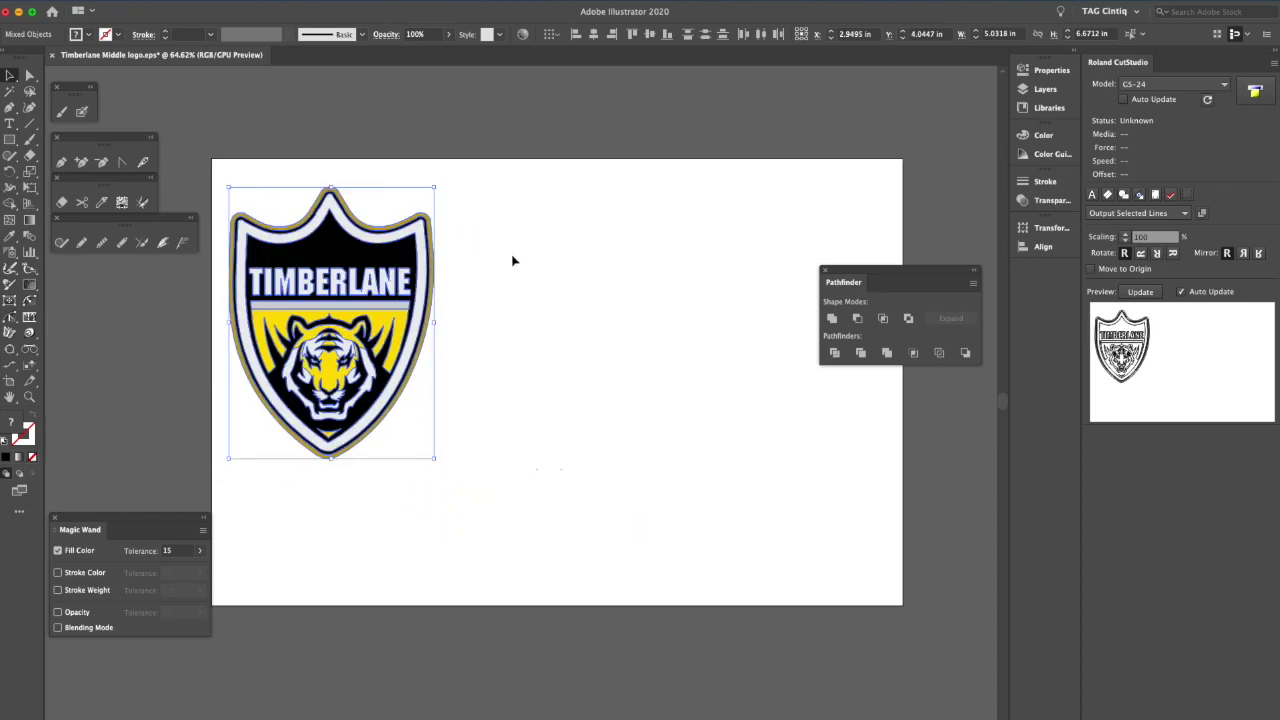
{"action": "left_click_drag", "start_coordinate": [474, 292], "coordinate": [612, 548]}
{"action": "left_click", "coordinate": [640, 528]}
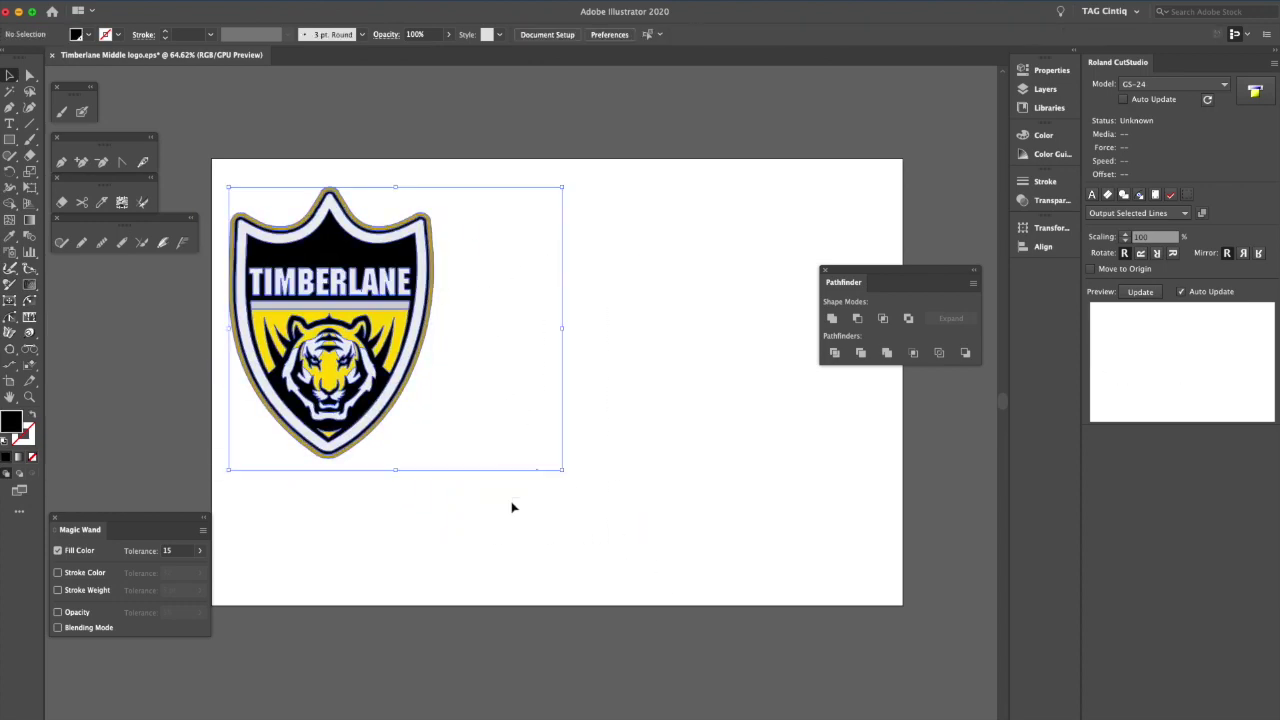
{"action": "left_click", "coordinate": [375, 268]}
Check the two stray points below the logo, then drag the whole logo to the artboard centre
{"action": "left_click", "coordinate": [30, 76]}
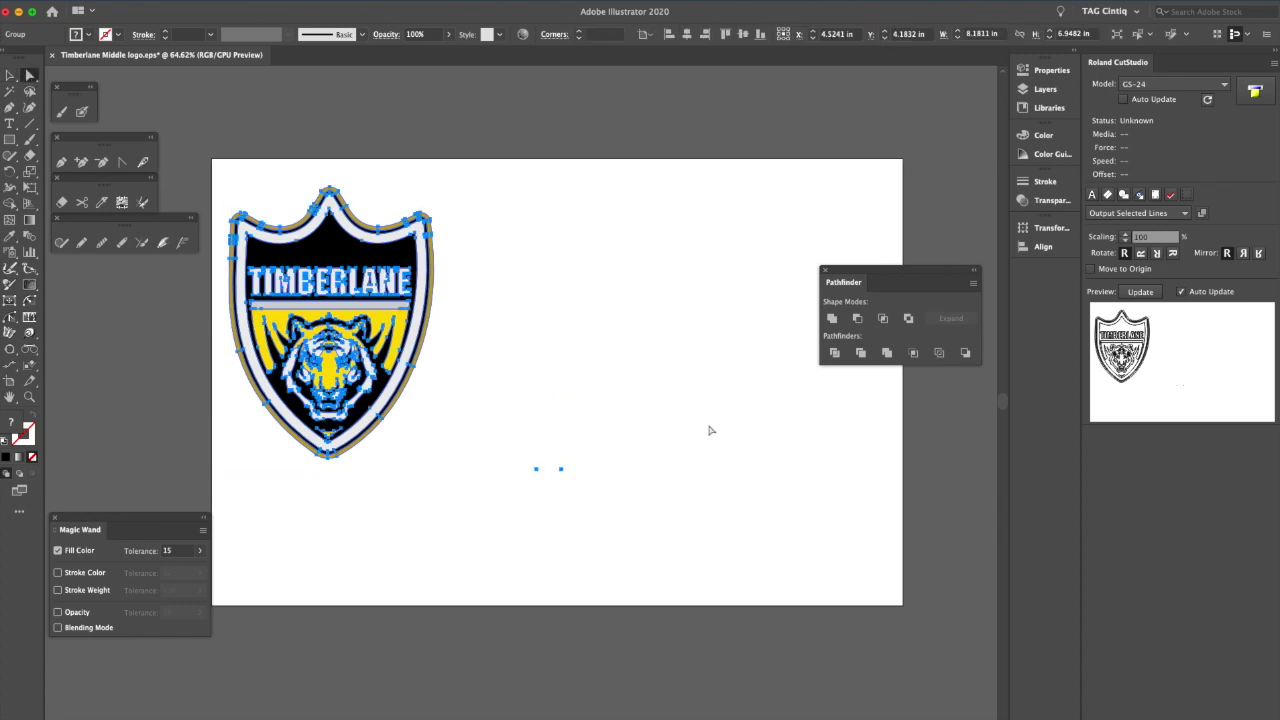
{"action": "left_click_drag", "start_coordinate": [710, 430], "coordinate": [478, 490]}
{"action": "left_click", "coordinate": [478, 490]}
{"action": "left_click", "coordinate": [9, 75]}
{"action": "left_click_drag", "start_coordinate": [471, 186], "coordinate": [172, 489]}
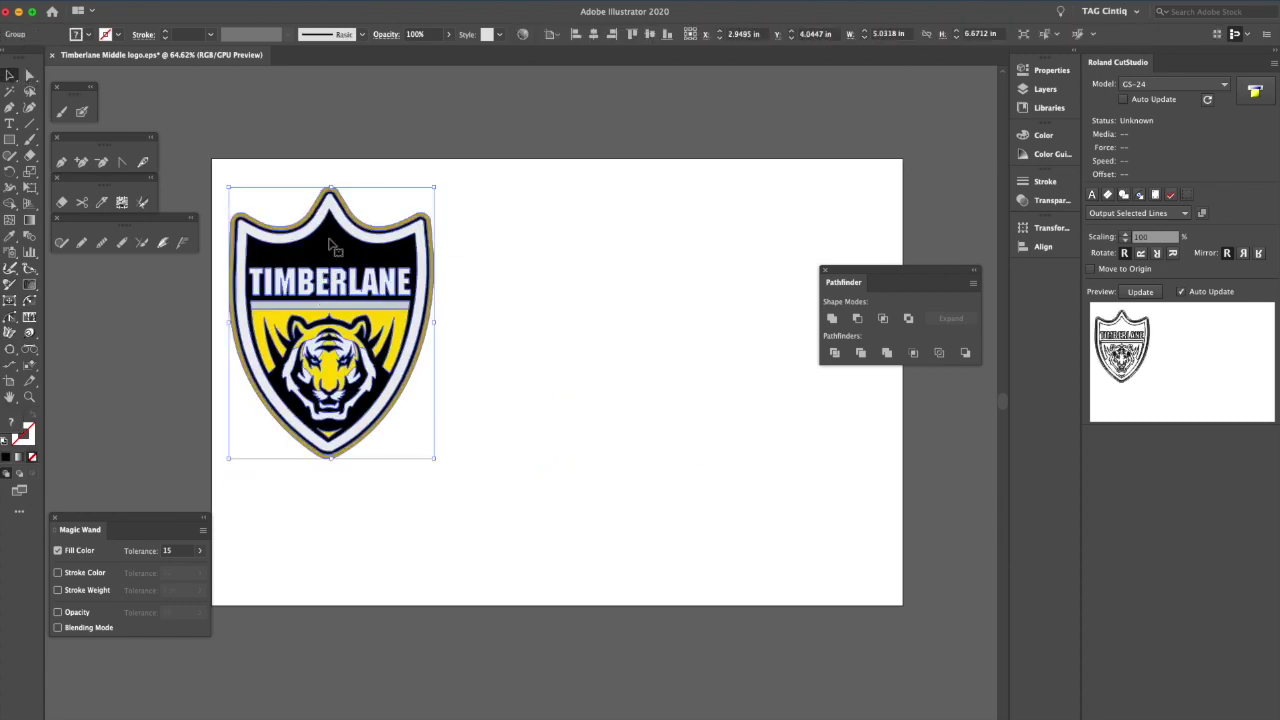
{"action": "left_click_drag", "start_coordinate": [330, 243], "coordinate": [564, 310]}
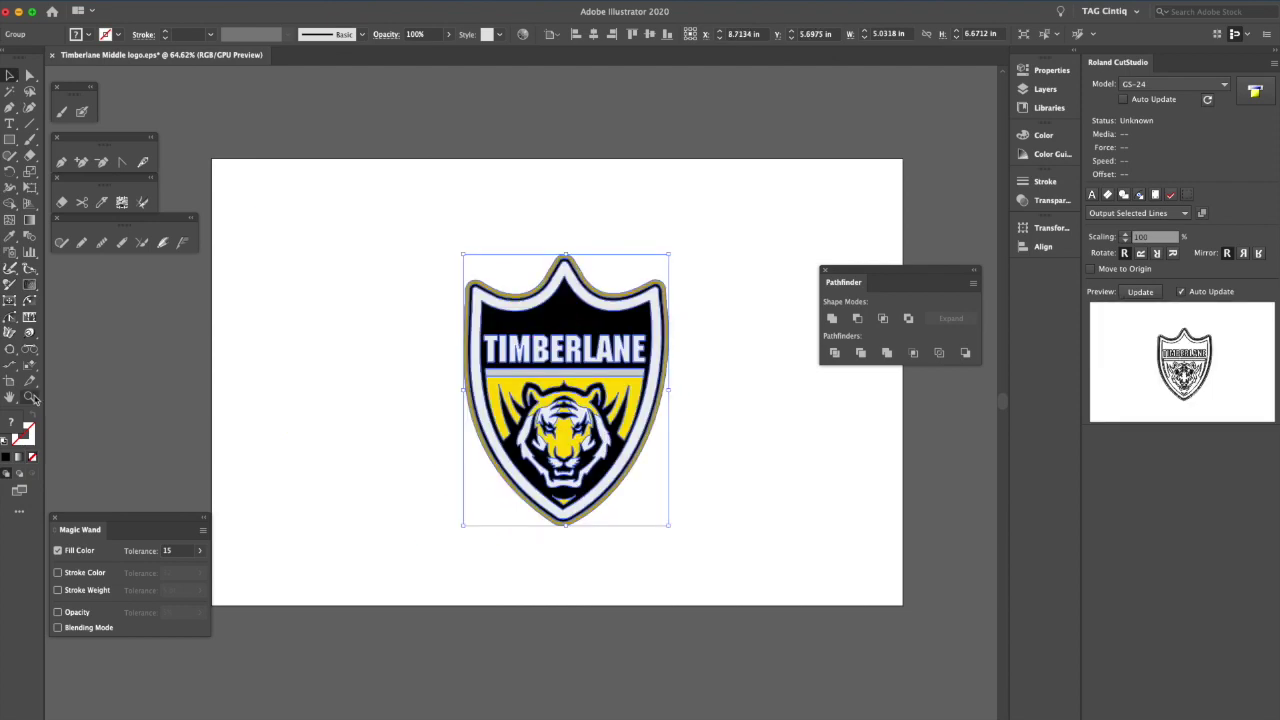
{"action": "left_click", "coordinate": [29, 396]}
{"action": "left_click_drag", "start_coordinate": [446, 329], "coordinate": [641, 446]}
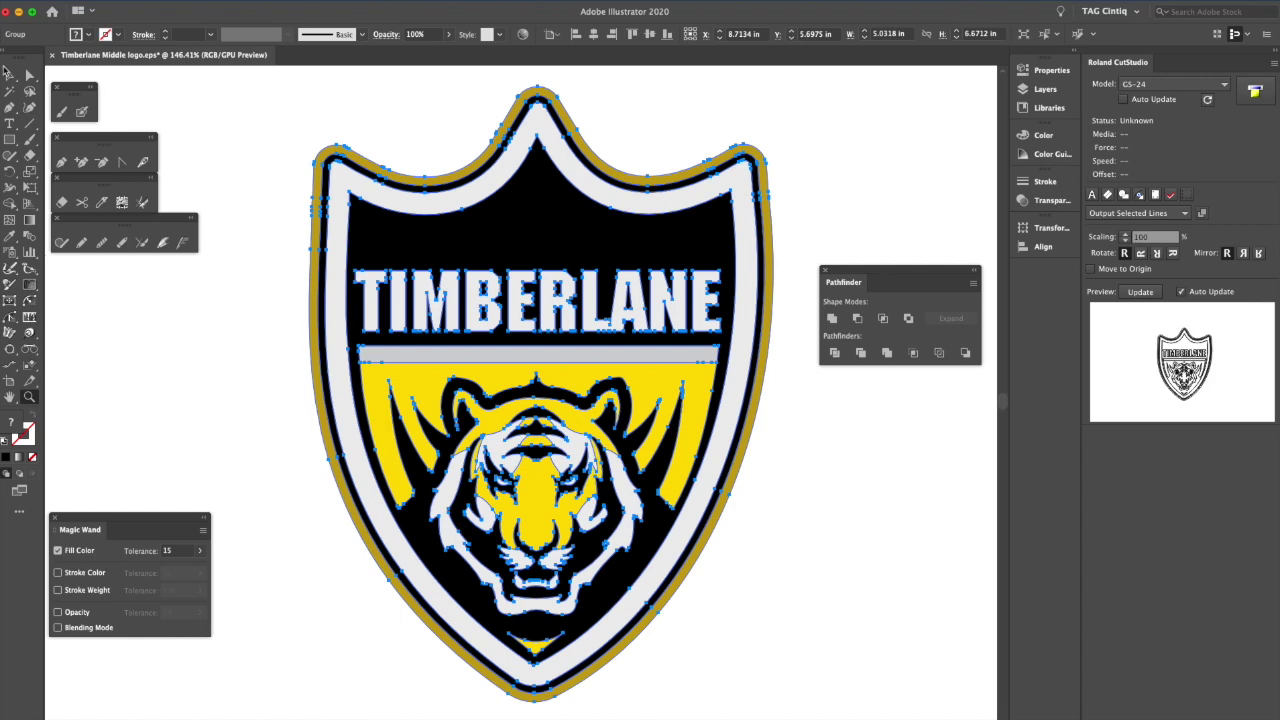
{"action": "left_click", "coordinate": [178, 112]}
{"action": "scroll", "coordinate": [450, 320], "scroll_direction": "down", "scroll_amount": 5}
{"action": "left_click_drag", "start_coordinate": [703, 404], "coordinate": [391, 376]}
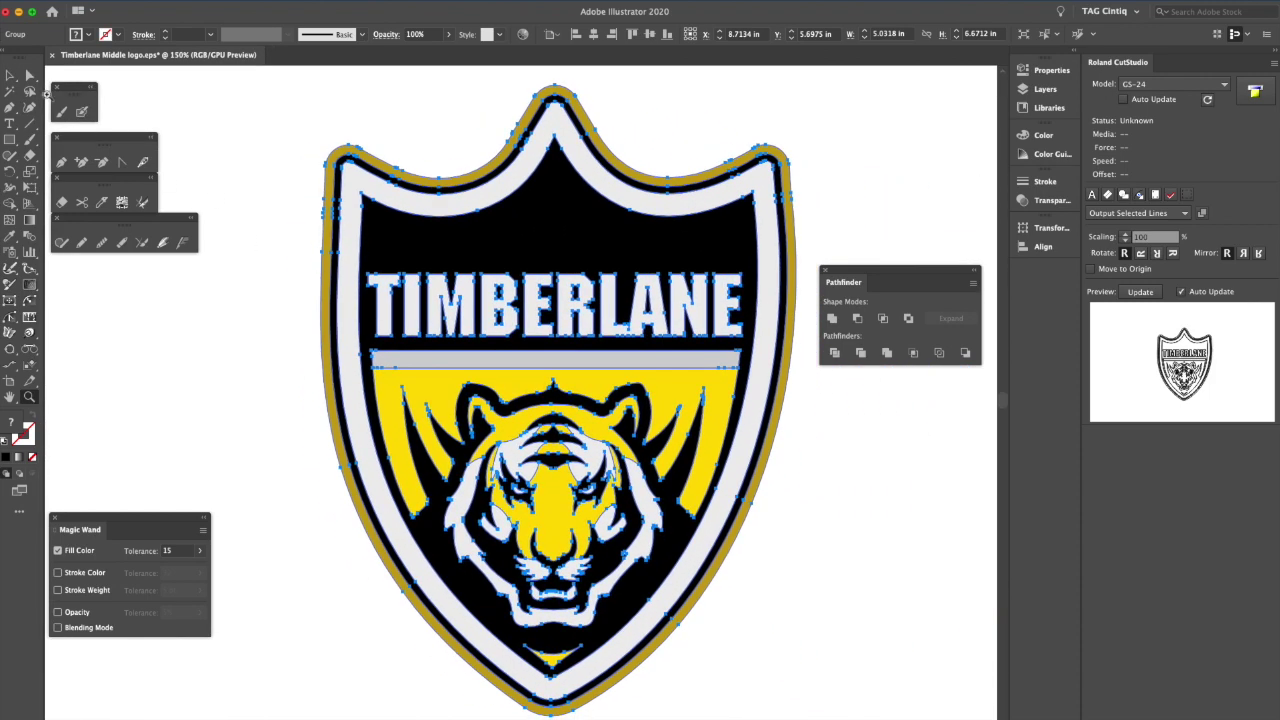
{"action": "left_click", "coordinate": [10, 76]}
{"action": "left_click", "coordinate": [183, 87]}
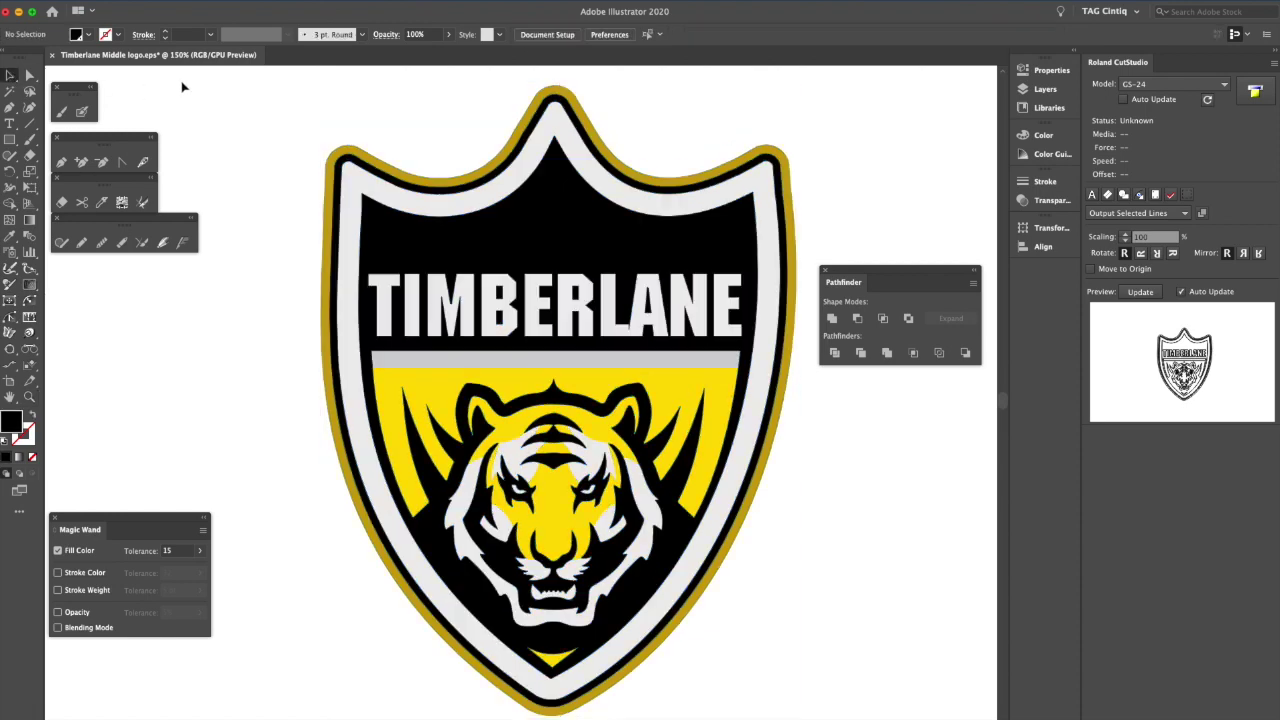
{"action": "key", "text": "super+y"}
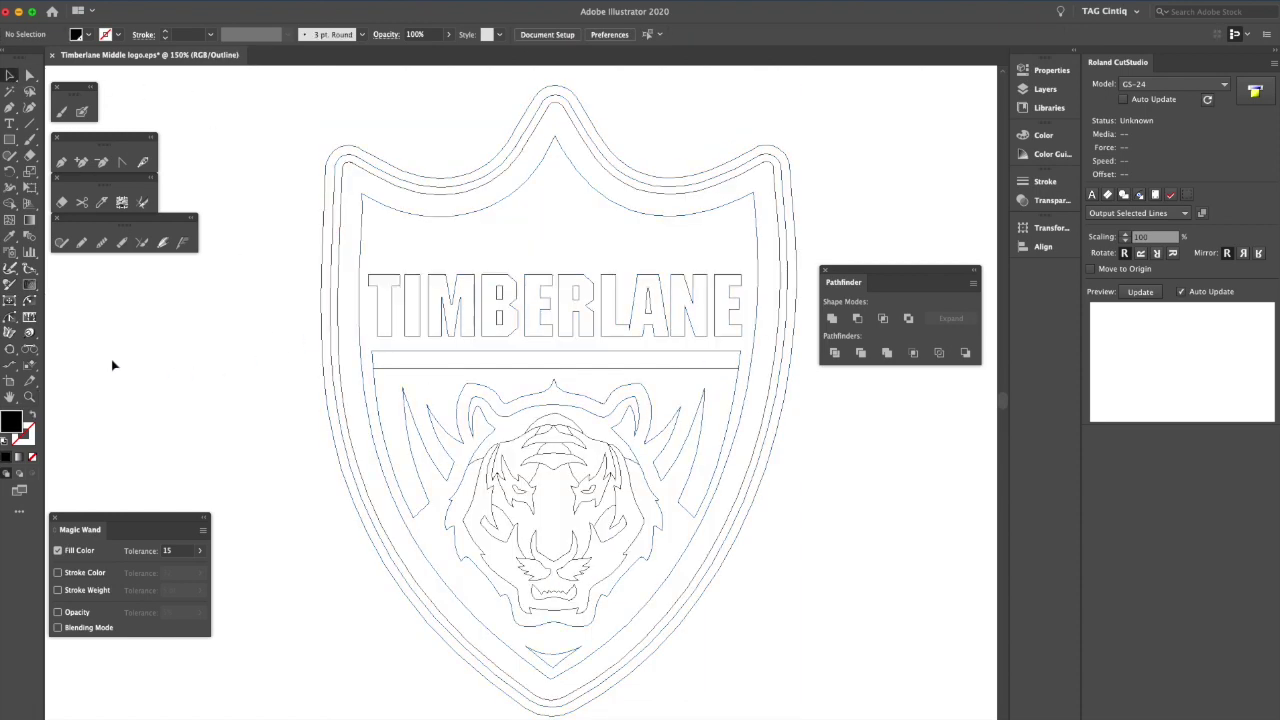
{"action": "left_click", "coordinate": [30, 398]}
{"action": "left_click_drag", "start_coordinate": [641, 373], "coordinate": [815, 515]}
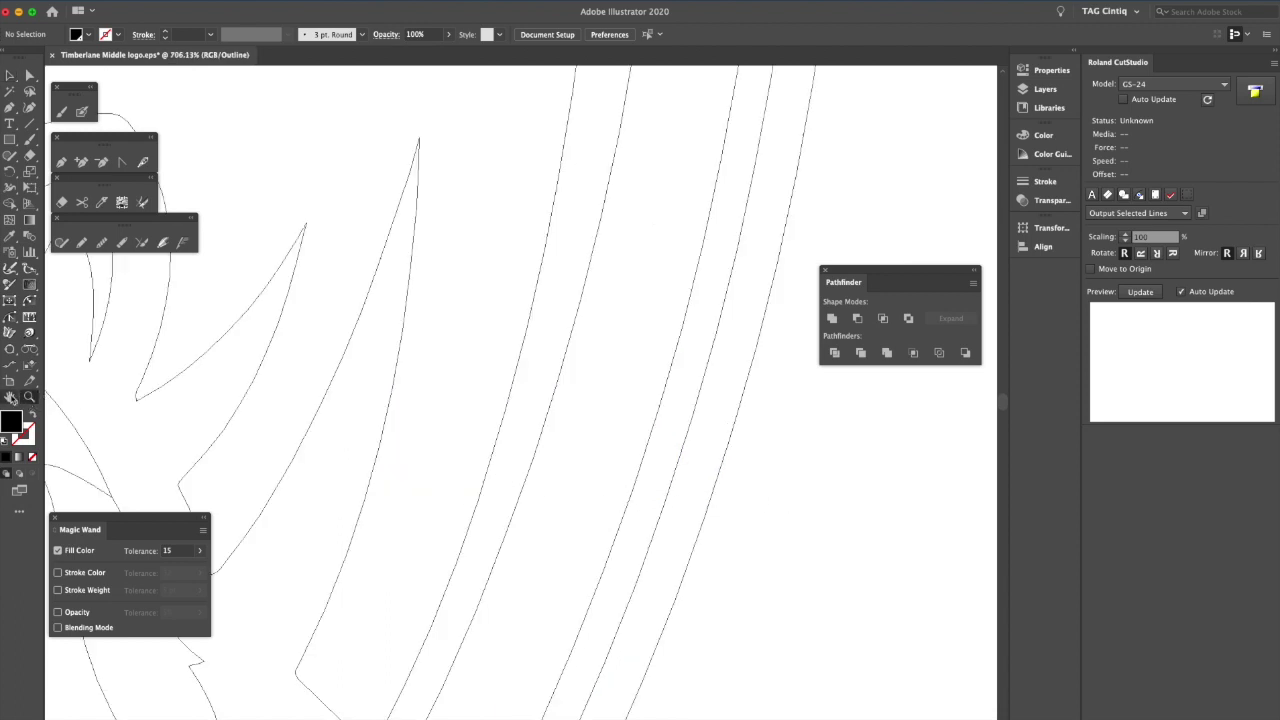
{"action": "double_click", "coordinate": [9, 397]}
{"action": "key", "text": "super+y"}
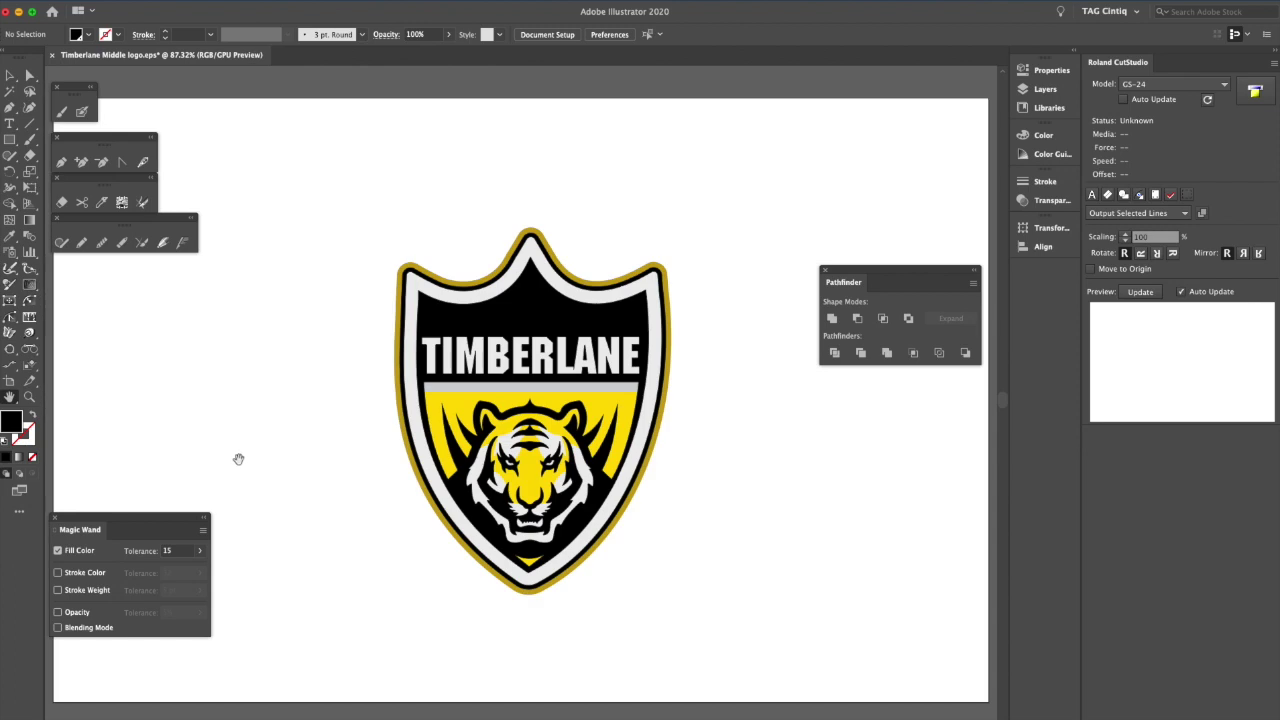
Drag the yellow tiger pieces out to the left of the shield
{"action": "left_click", "coordinate": [9, 76]}
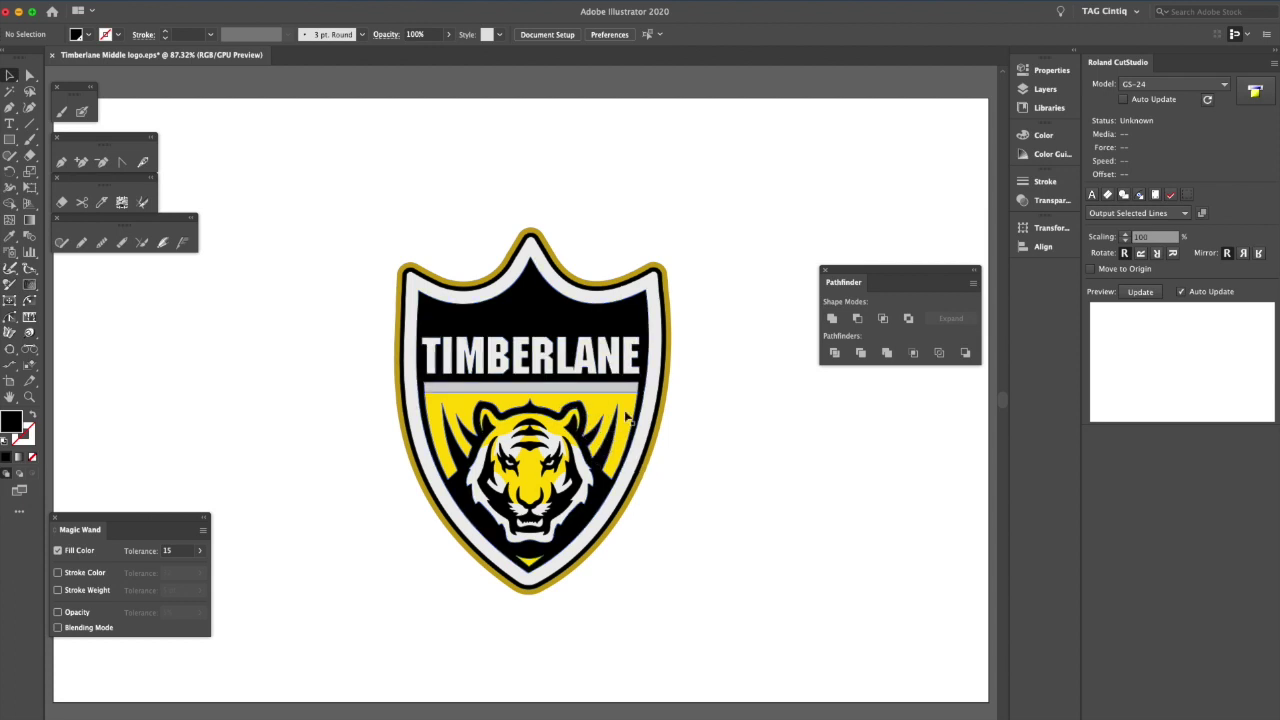
{"action": "left_click", "coordinate": [615, 480]}
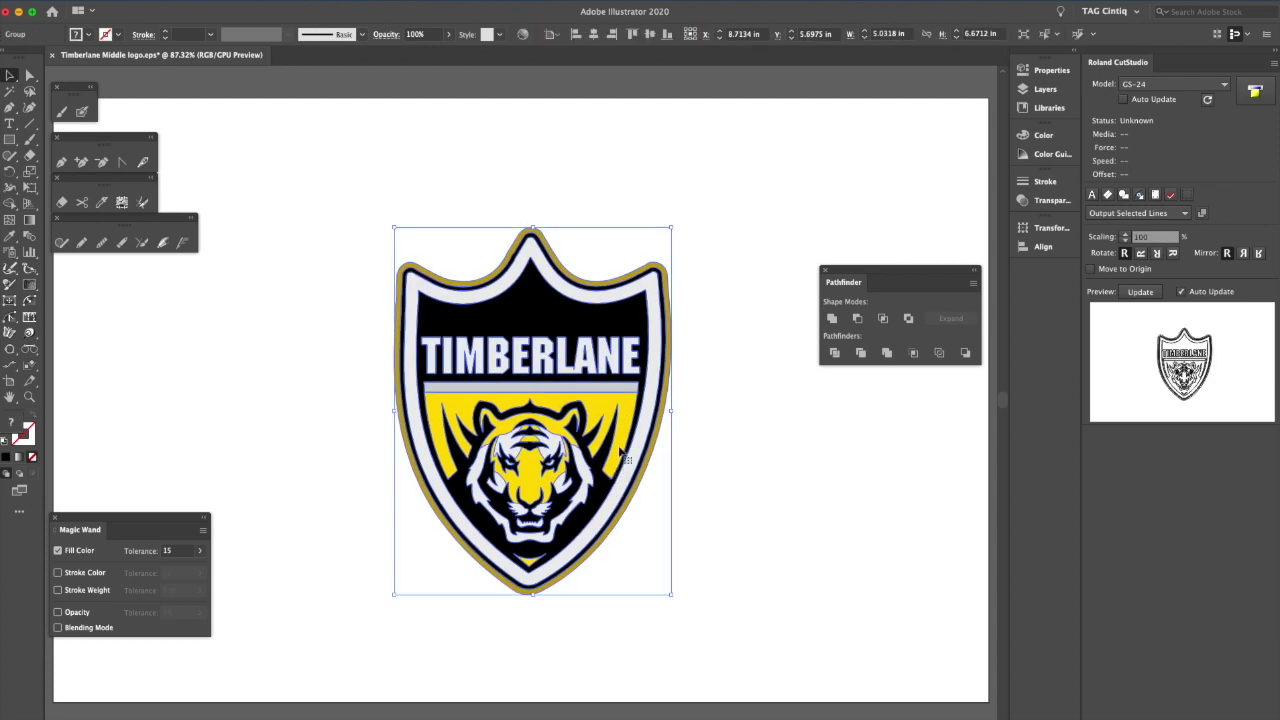
{"action": "left_click", "coordinate": [305, 387]}
{"action": "left_click", "coordinate": [531, 478]}
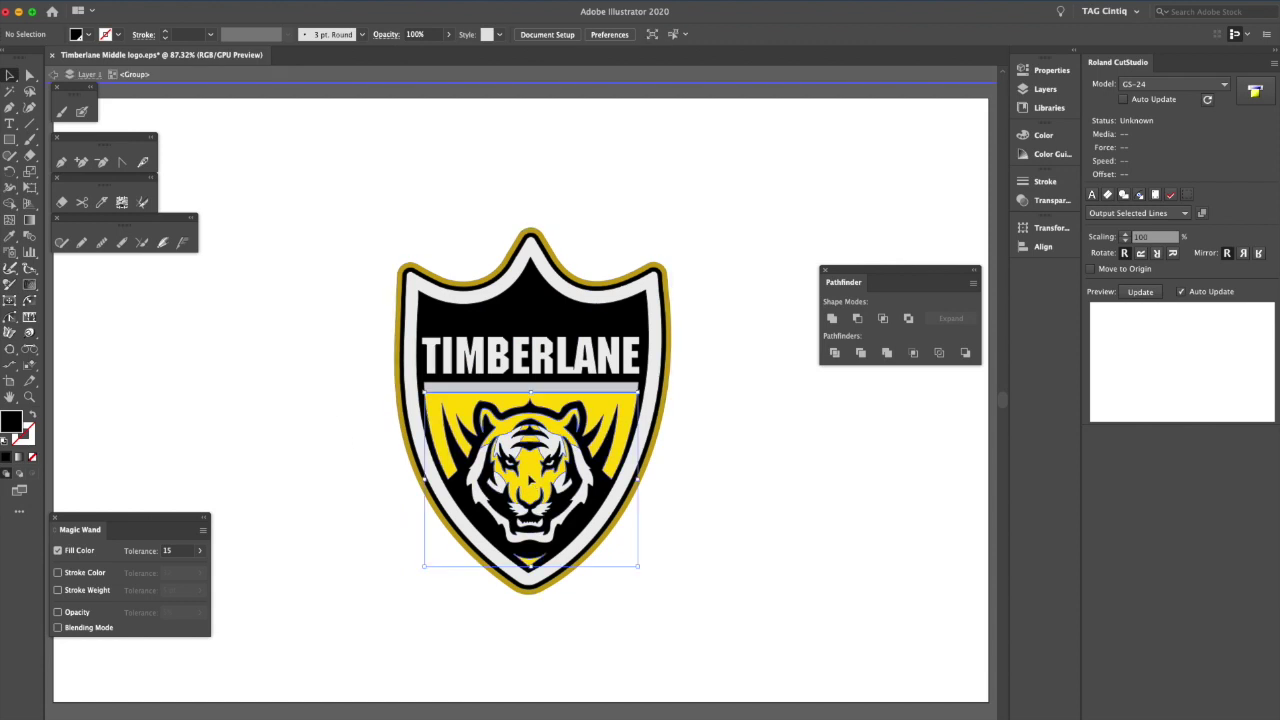
{"action": "left_click_drag", "start_coordinate": [531, 478], "coordinate": [213, 437]}
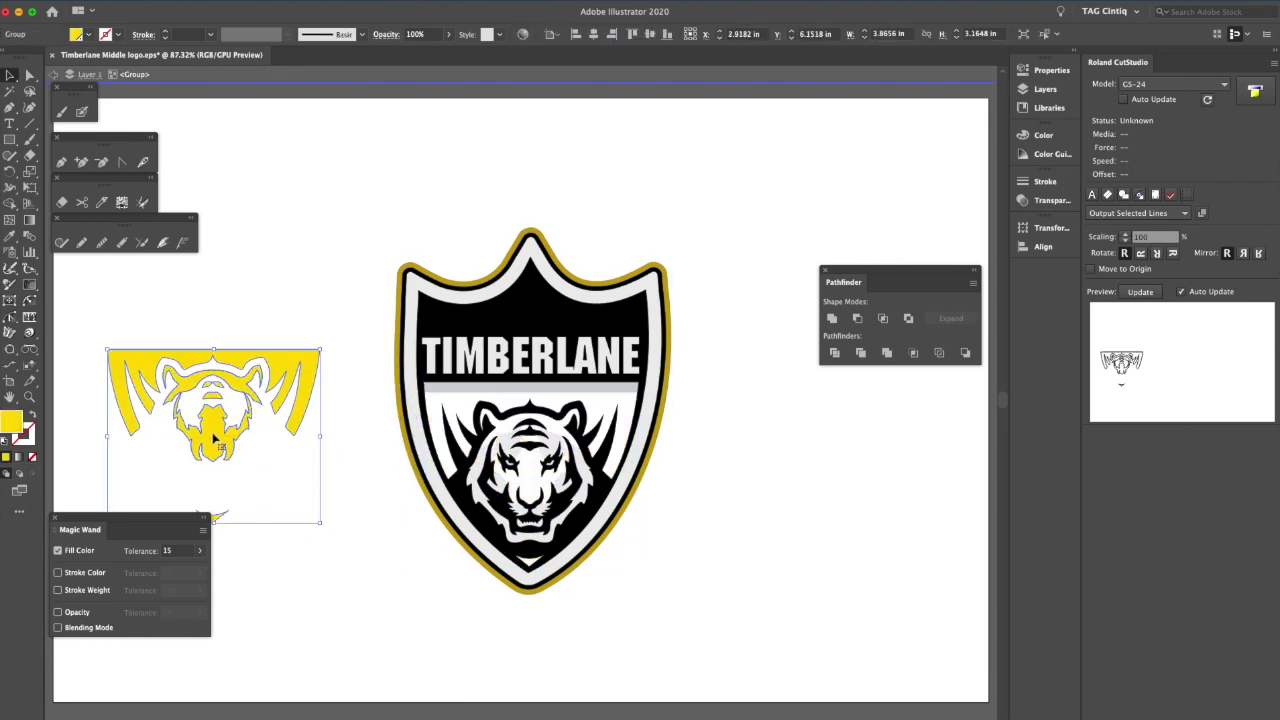
{"action": "left_click", "coordinate": [600, 588]}
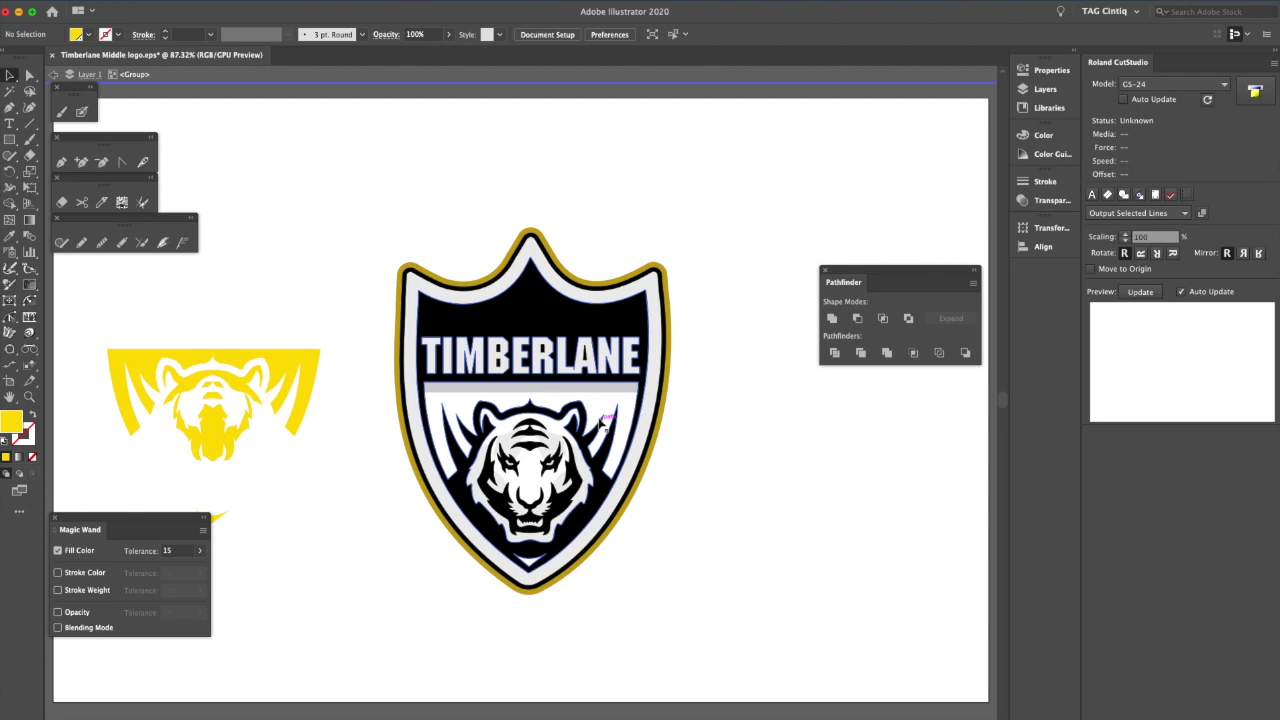
Inside the shield group, Magic Wand-select every black piece and drag it off to the right
{"action": "double_click", "coordinate": [550, 320]}
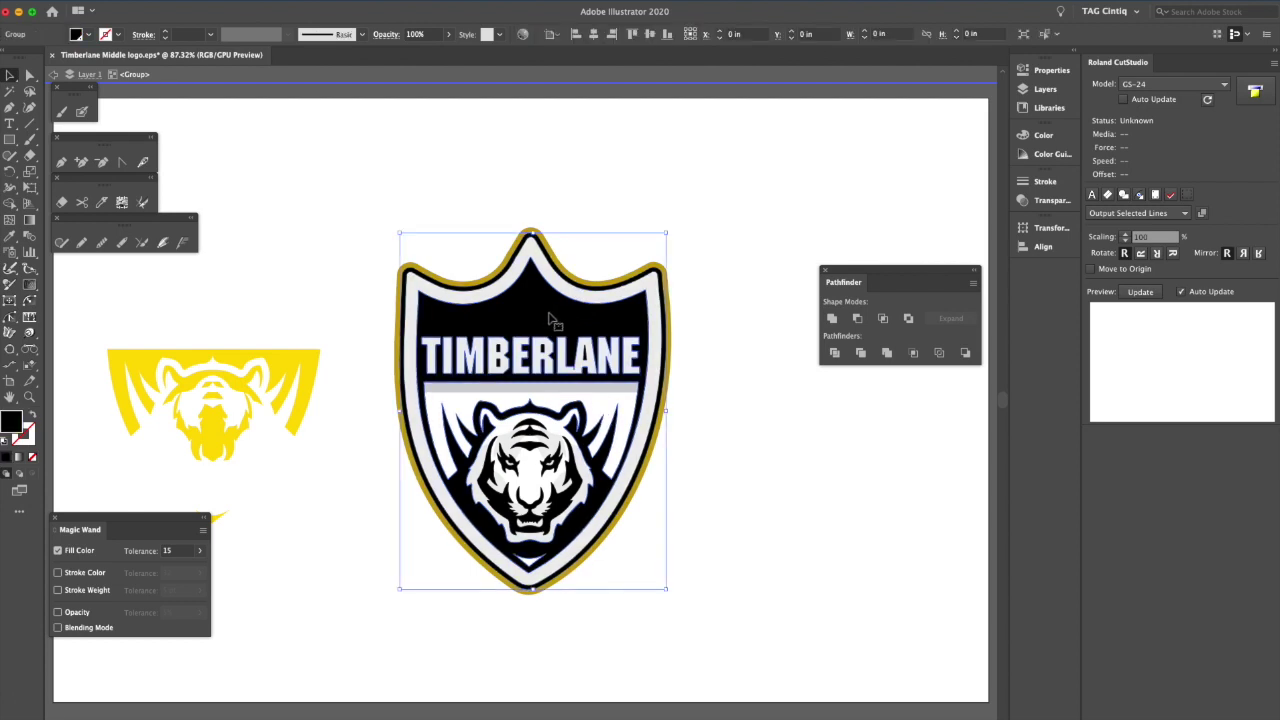
{"action": "left_click", "coordinate": [540, 322]}
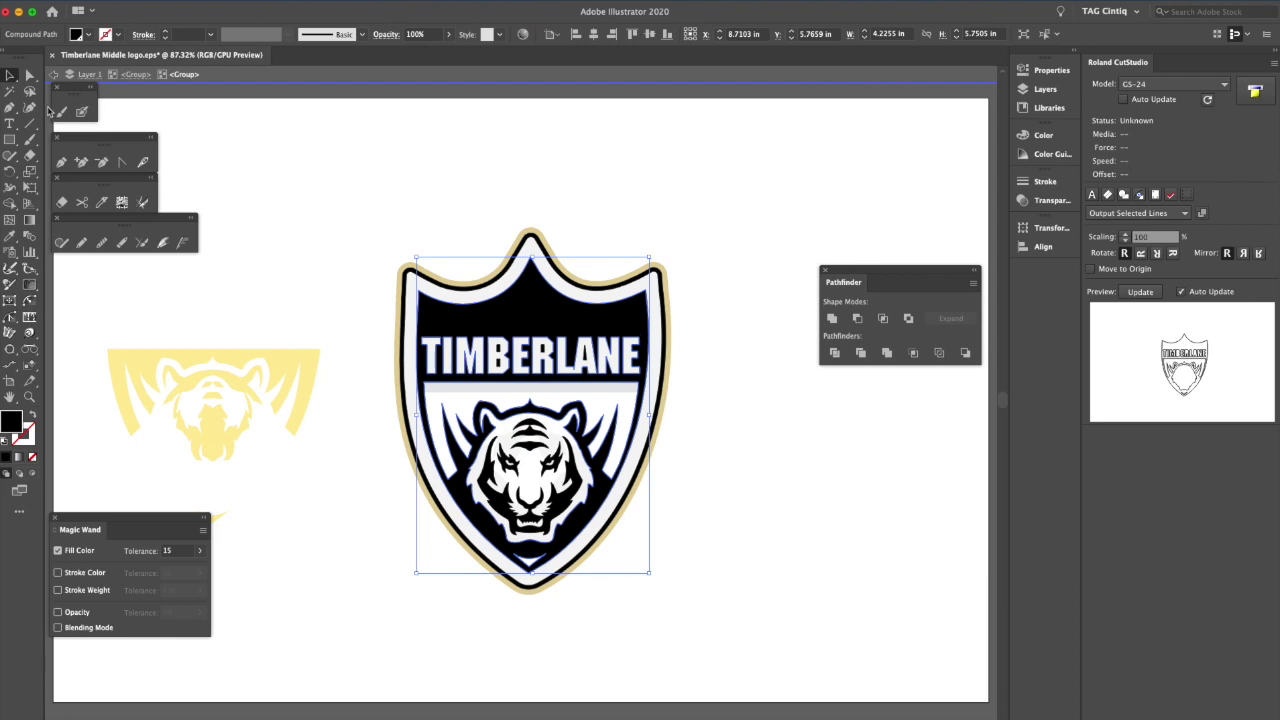
{"action": "left_click", "coordinate": [10, 91]}
{"action": "left_click", "coordinate": [533, 318]}
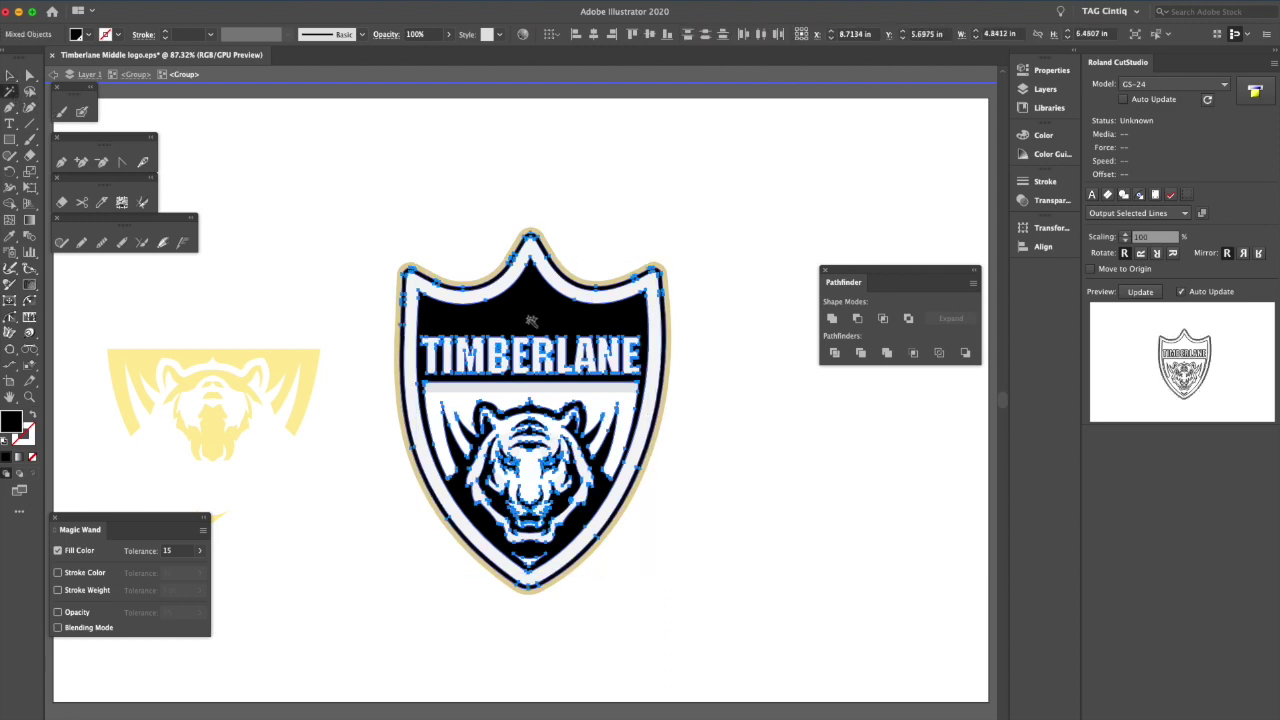
{"action": "left_click", "coordinate": [527, 316]}
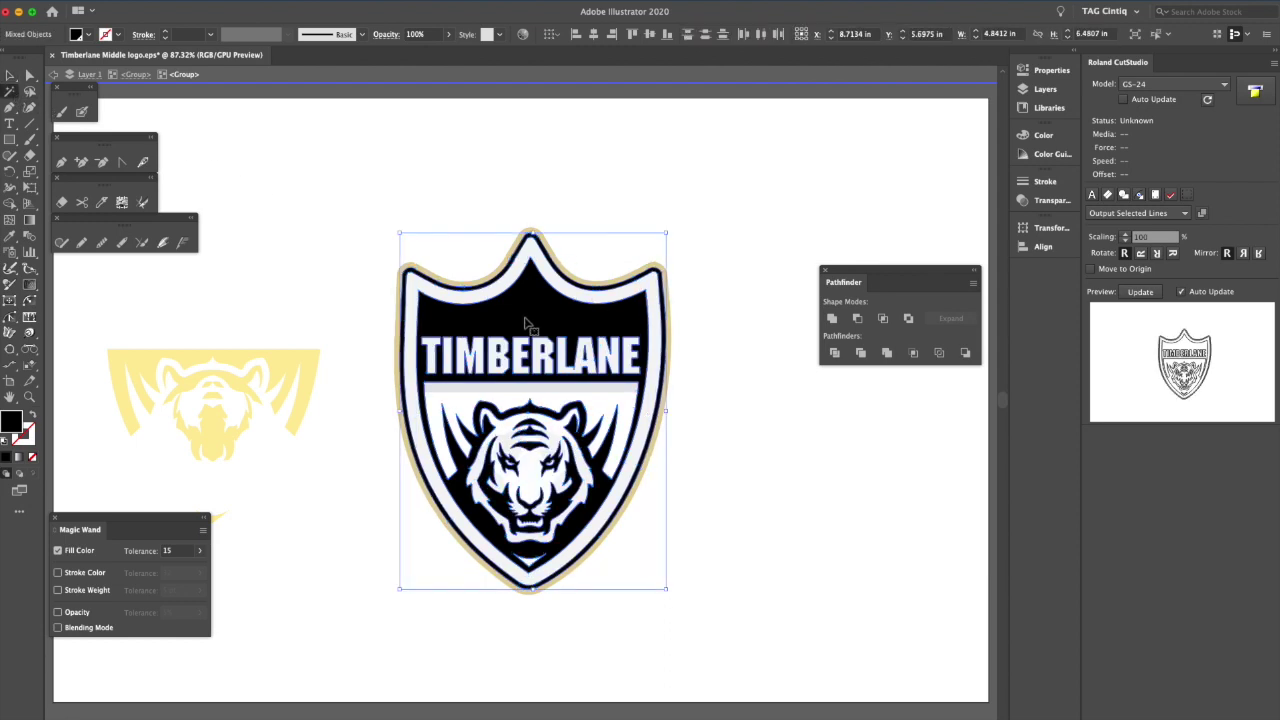
{"action": "left_click", "coordinate": [10, 77]}
{"action": "left_click_drag", "start_coordinate": [531, 268], "coordinate": [826, 338]}
{"action": "left_click", "coordinate": [594, 534]}
{"action": "scroll", "coordinate": [460, 560], "scroll_direction": "down", "scroll_amount": 2}
{"action": "scroll", "coordinate": [460, 560], "scroll_direction": "right", "scroll_amount": 6}
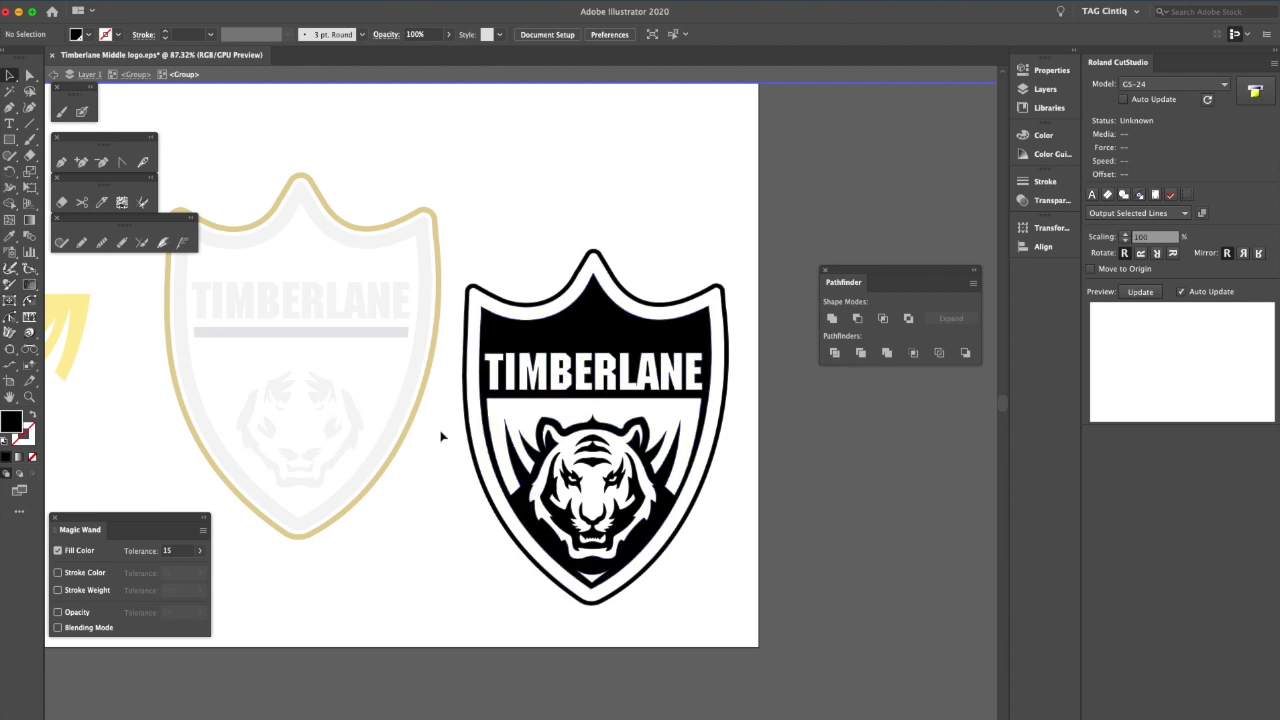
{"action": "left_click_drag", "start_coordinate": [672, 549], "coordinate": [680, 500]}
Undo the moves so the black and yellow pieces rejoin the shield
{"action": "key", "text": "ctrl+z"}
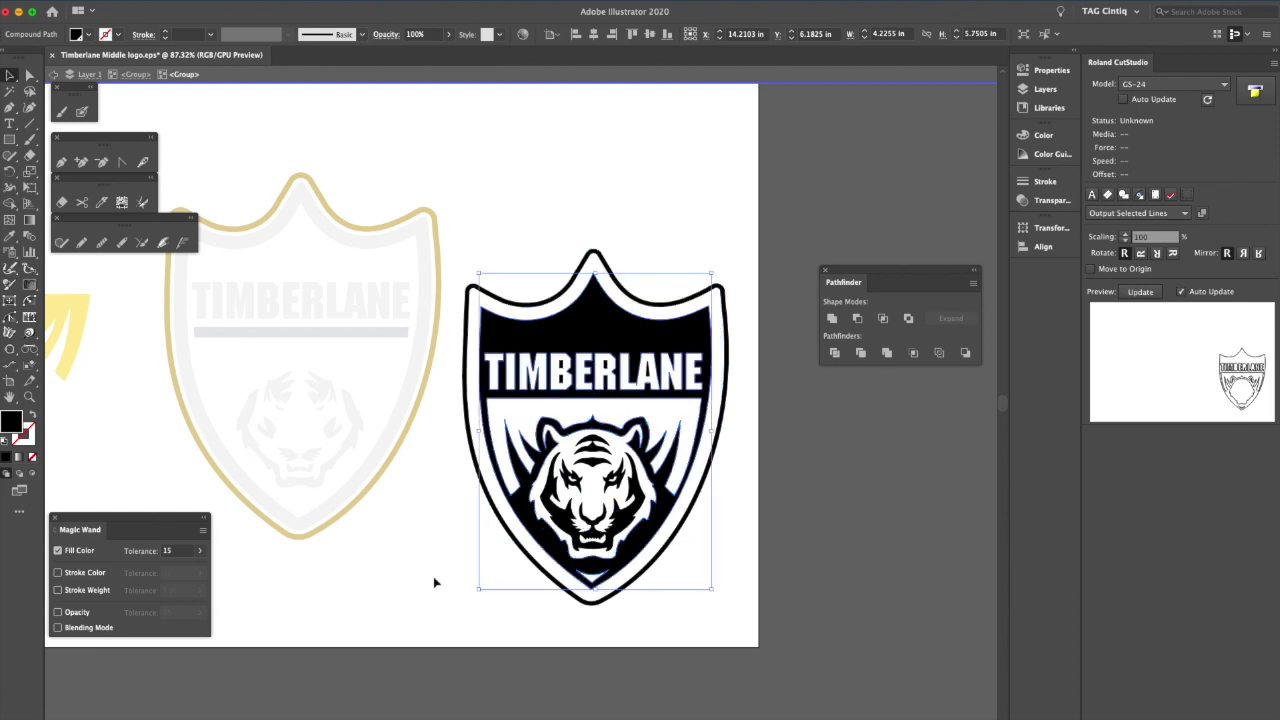
{"action": "left_click_drag", "start_coordinate": [433, 576], "coordinate": [586, 591]}
{"action": "key", "text": "ctrl+z"}
{"action": "key", "text": "ctrl+z"}
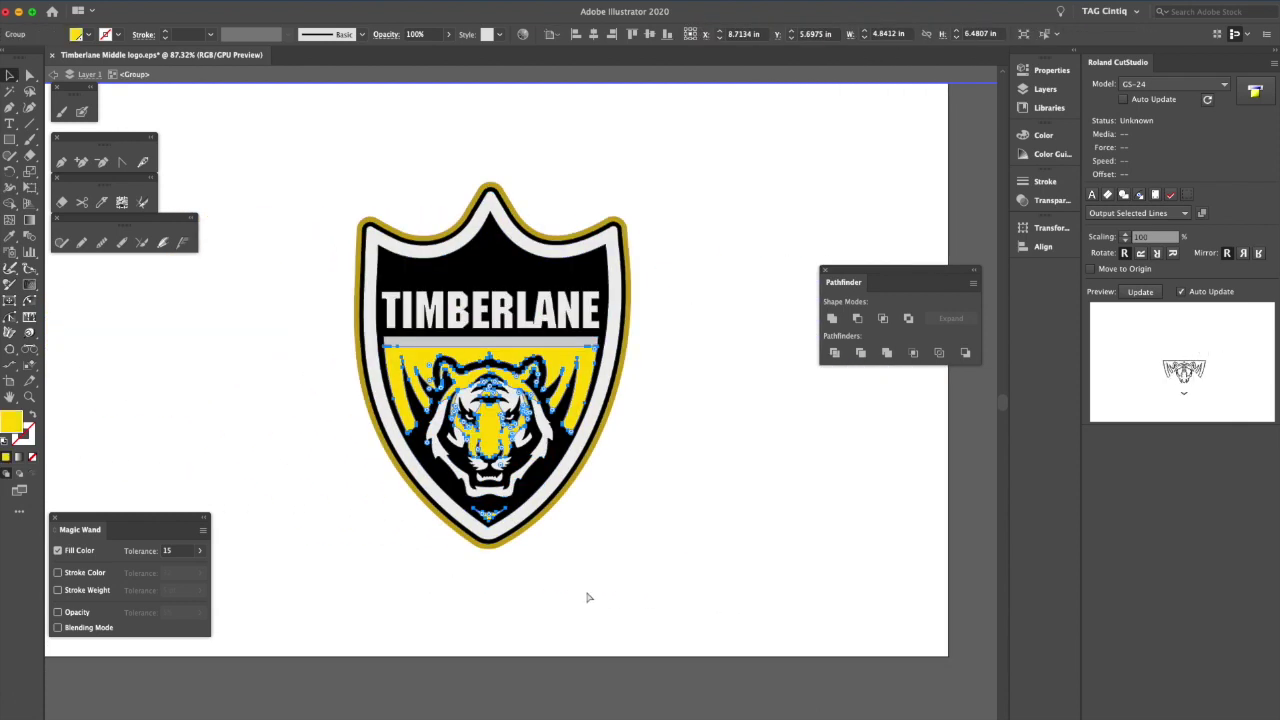
{"action": "left_click", "coordinate": [433, 612]}
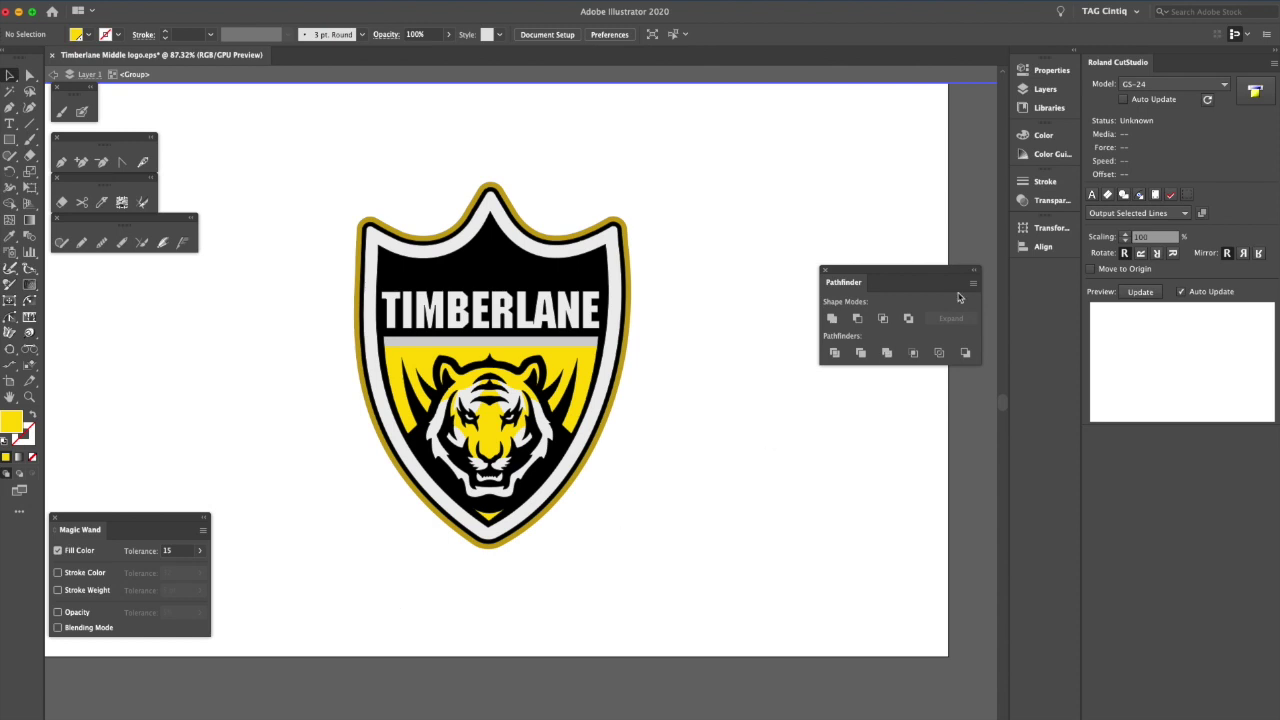
{"action": "left_click_drag", "start_coordinate": [660, 195], "coordinate": [343, 217]}
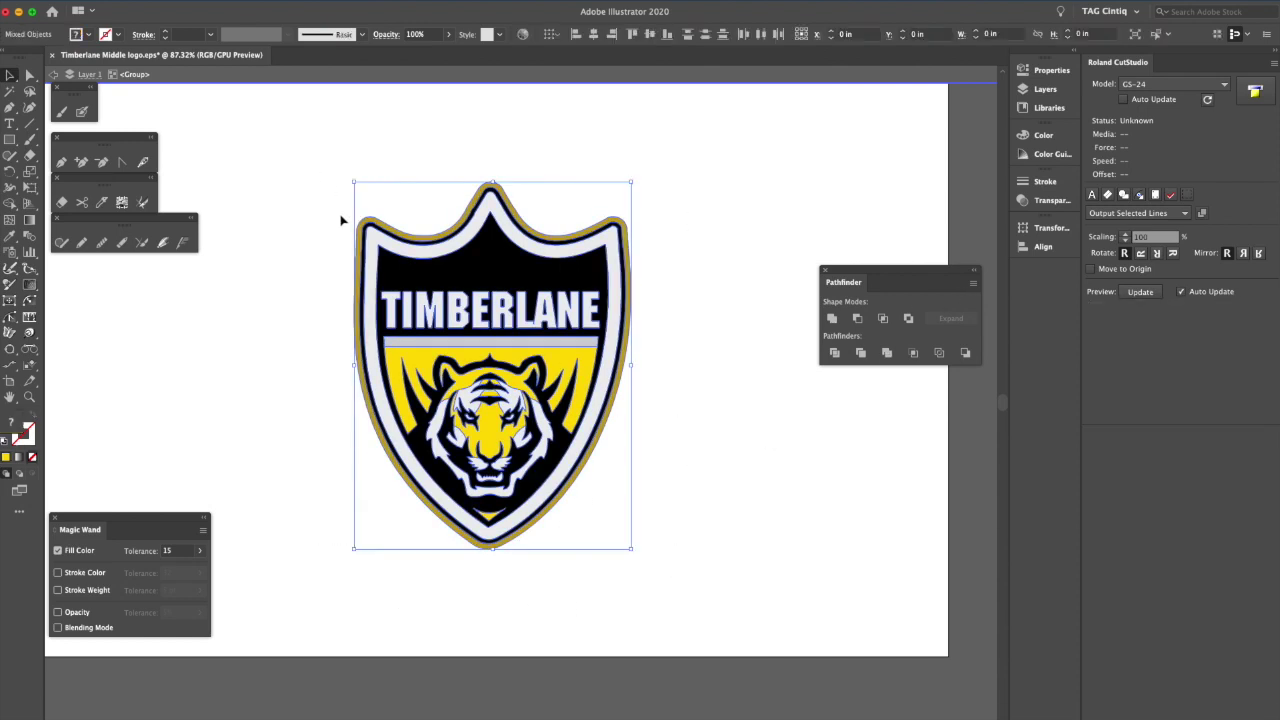
{"action": "left_click", "coordinate": [303, 316]}
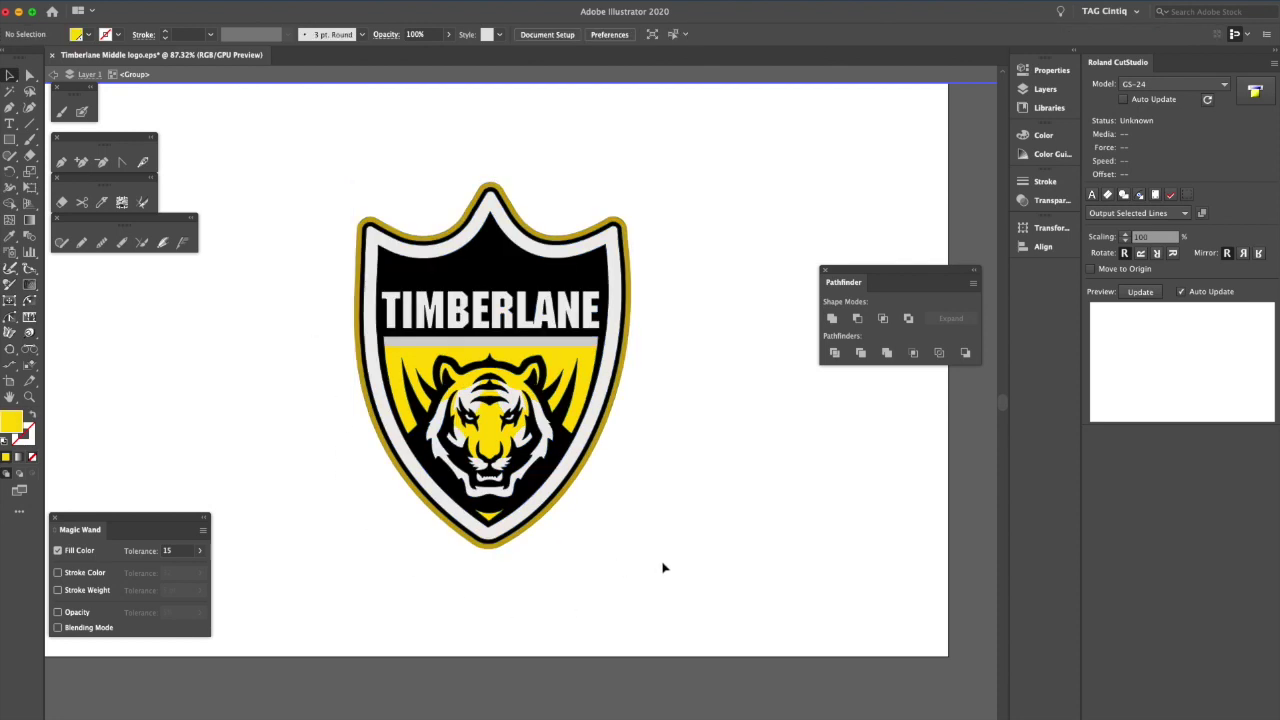
Zoom in on the logo and move the Magic Wand panel up out of the way
{"action": "left_click", "coordinate": [29, 396]}
{"action": "left_click", "coordinate": [557, 414]}
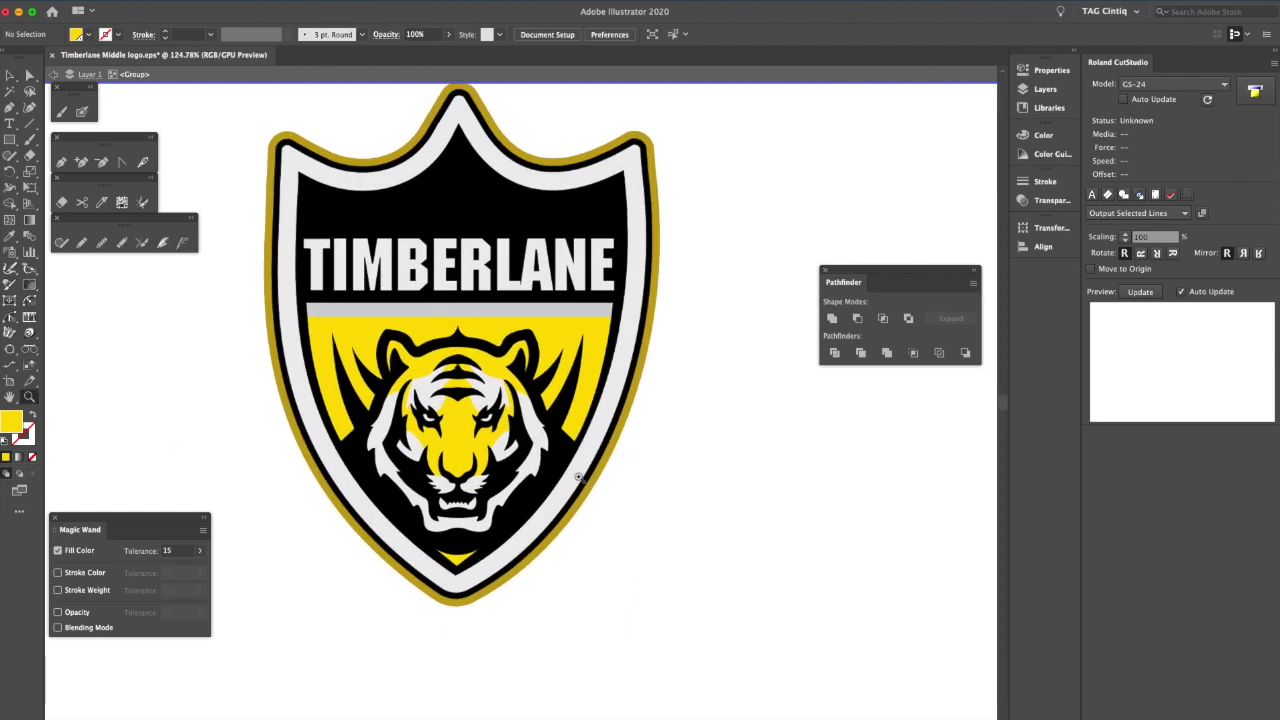
{"action": "scroll", "coordinate": [578, 478], "scroll_direction": "up", "scroll_amount": 1}
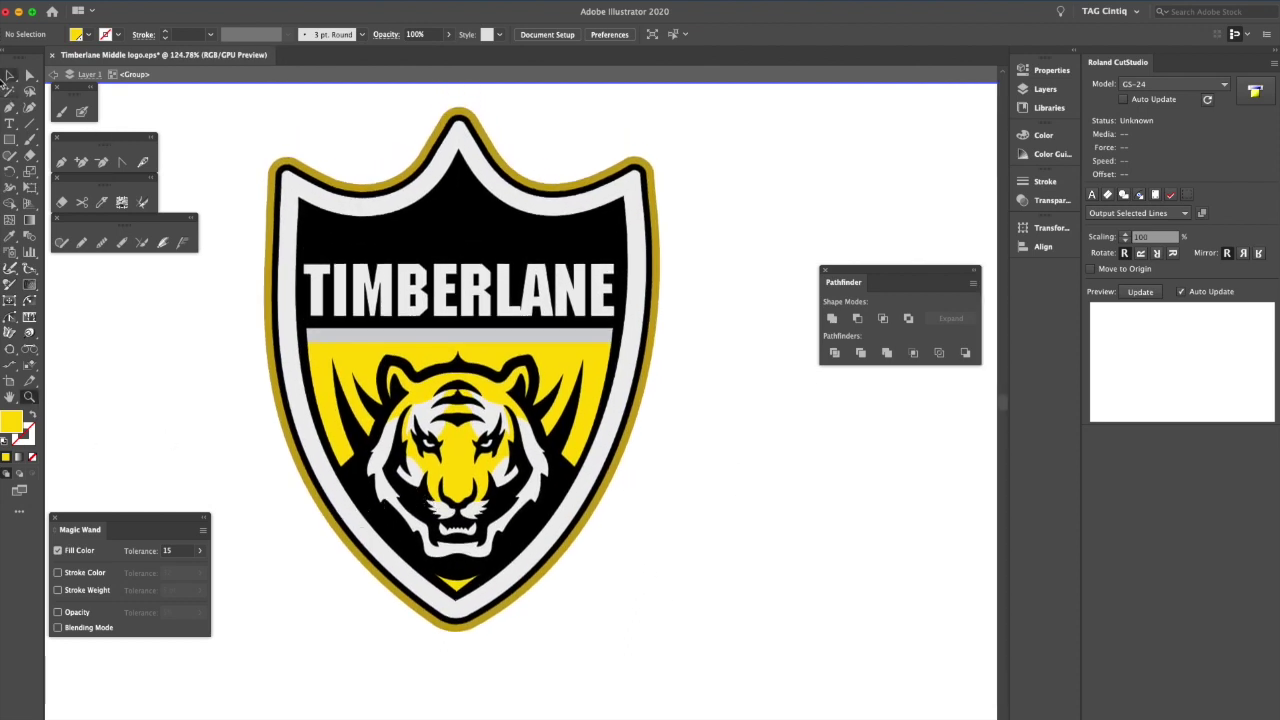
{"action": "left_click", "coordinate": [9, 76]}
{"action": "left_click_drag", "start_coordinate": [117, 520], "coordinate": [118, 304]}
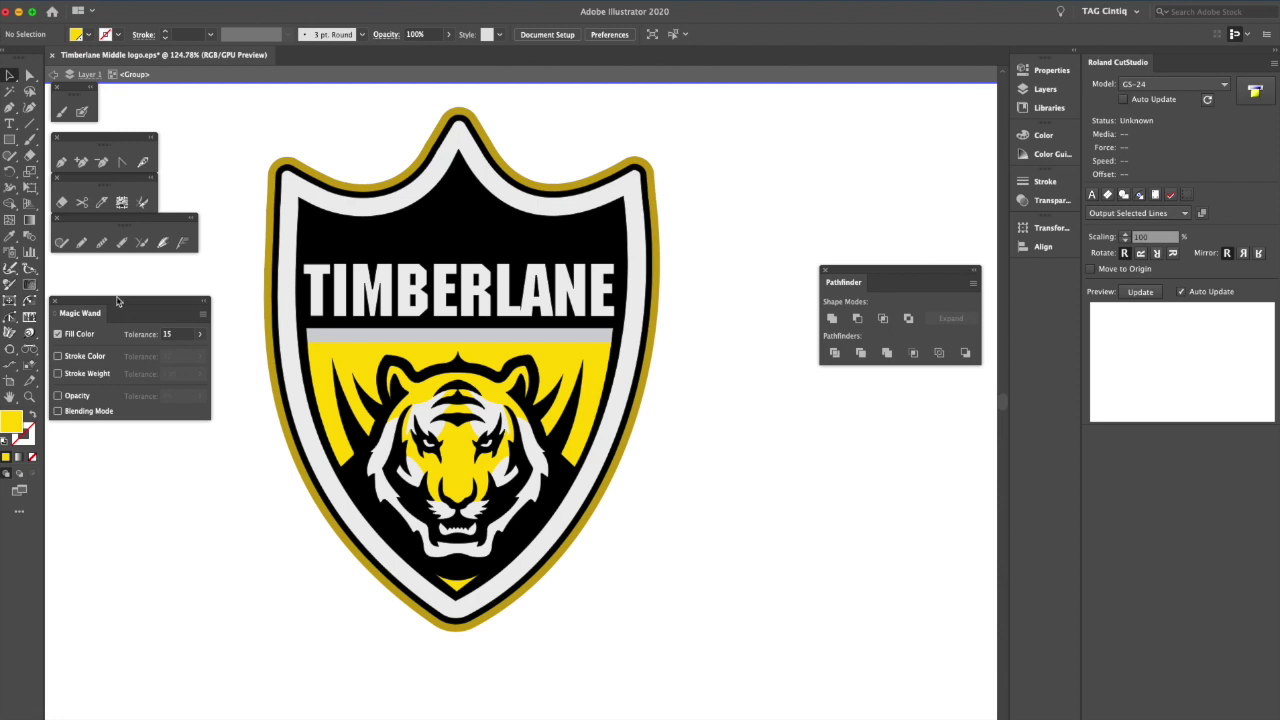